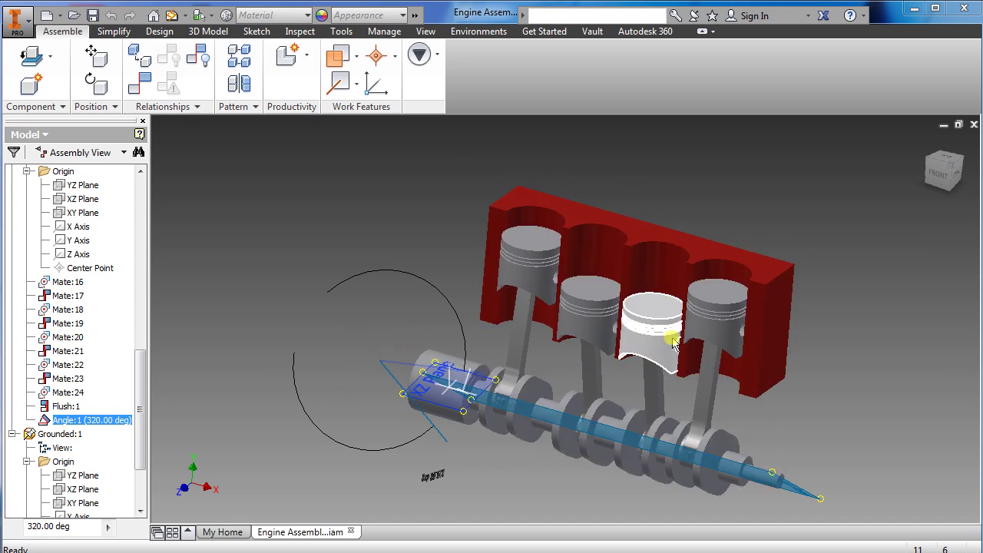
# Drive the Angle:1 constraint to animate the crankshaft rotation, then restore the original angle
pyautogui.rightClick(105, 425)
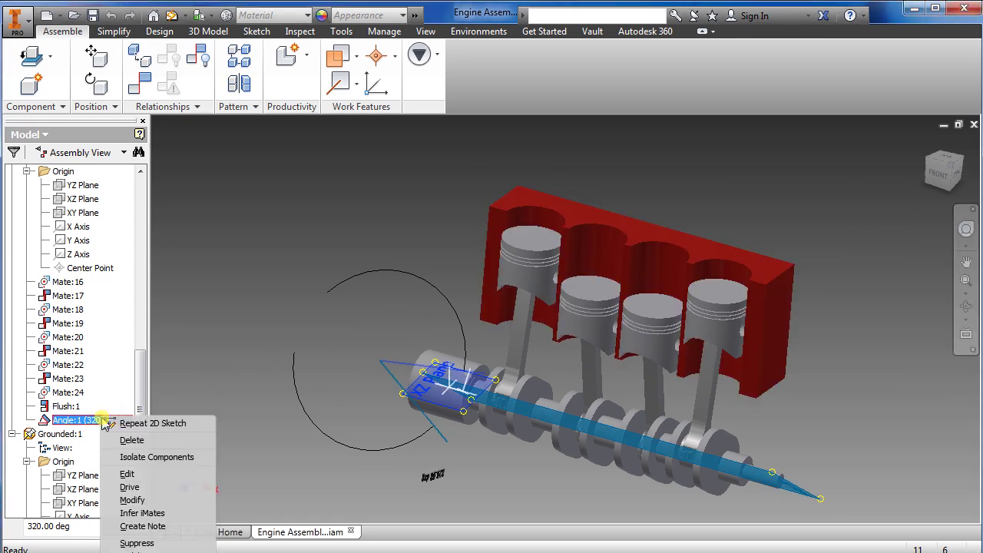
pyautogui.click(129, 484)
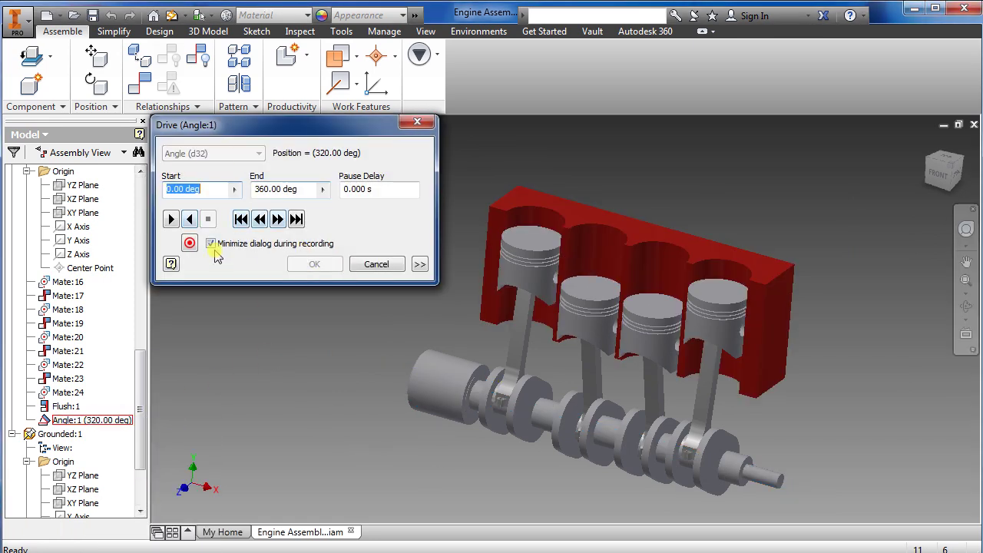
pyautogui.click(172, 219)
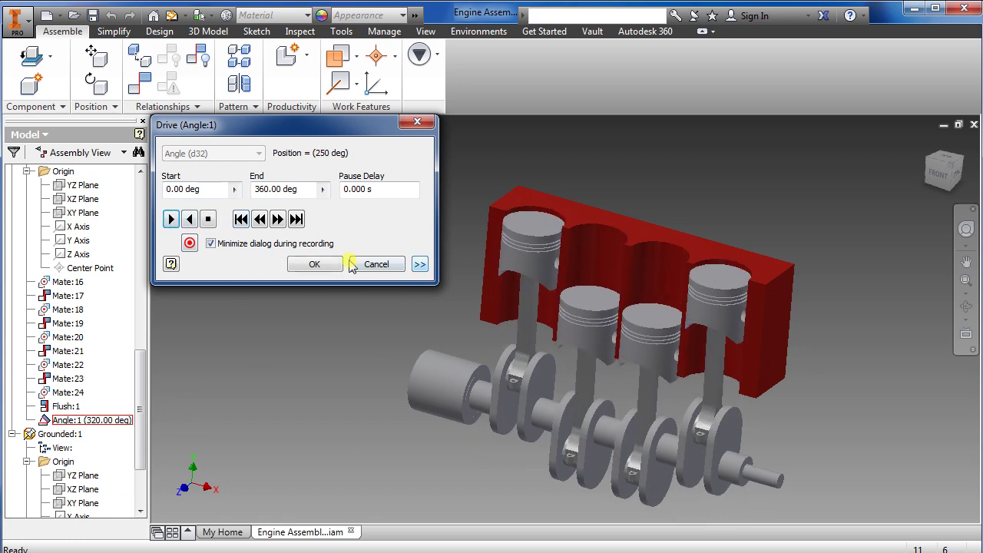
pyautogui.click(207, 220)
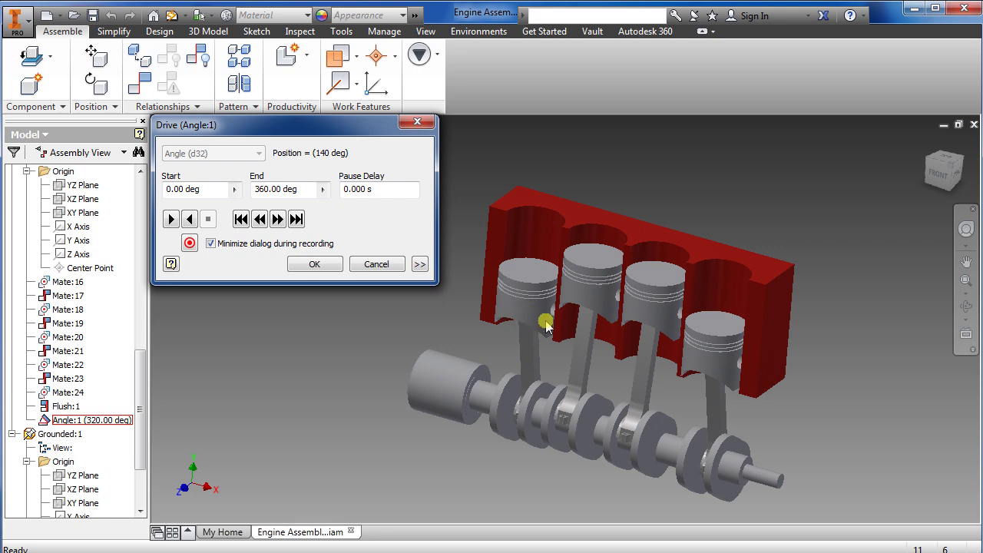
pyautogui.click(376, 263)
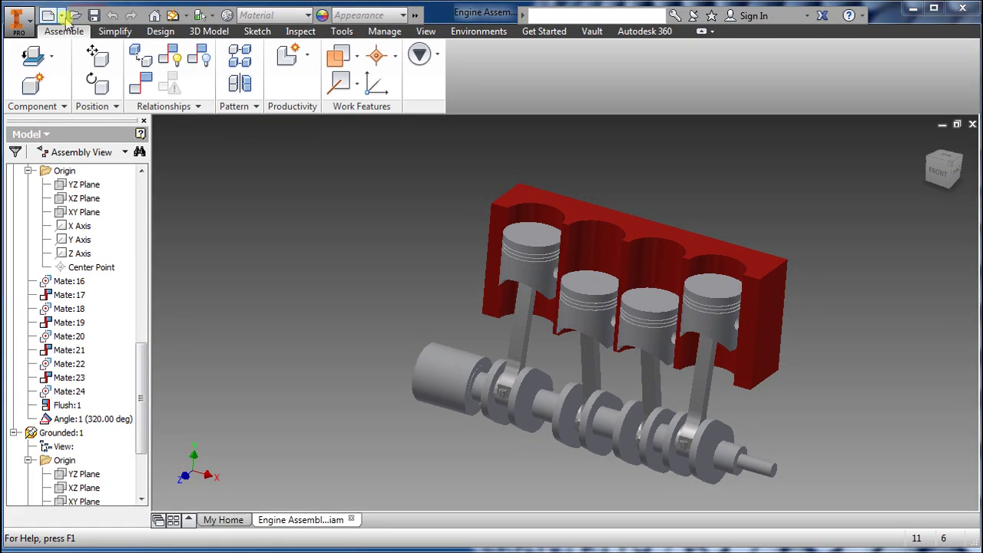
# Create a new part and start a 2D sketch on the XZ plane
pyautogui.click(59, 14)
pyautogui.click(73, 100)
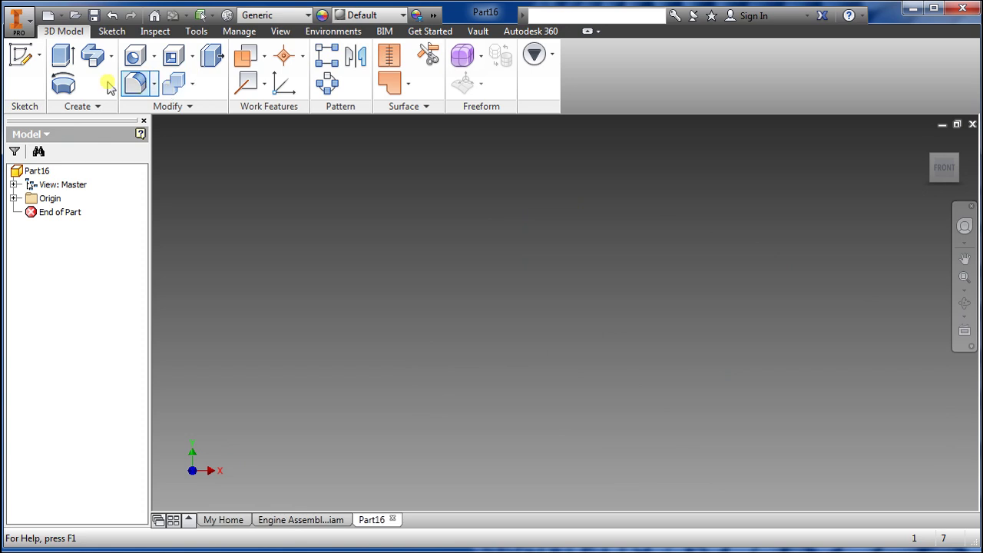
pyautogui.click(21, 54)
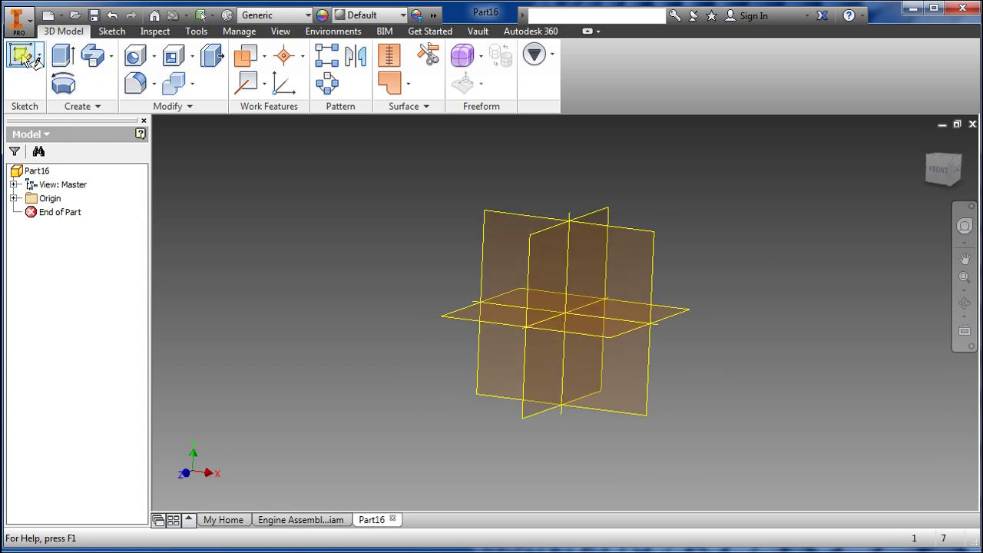
pyautogui.click(443, 317)
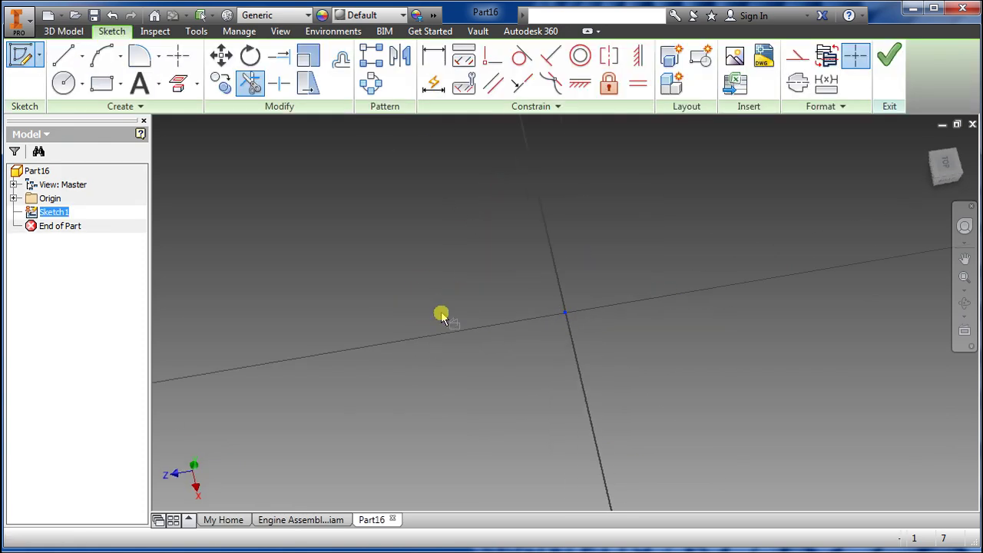
# Draw a two-point rectangle 4 in high and 20 in wide from the axis
pyautogui.click(104, 87)
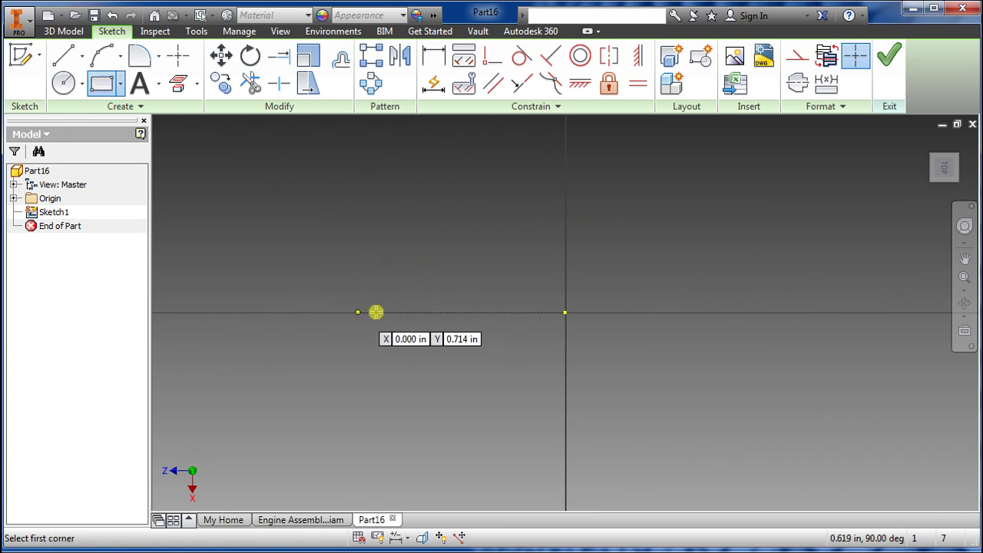
pyautogui.click(341, 313)
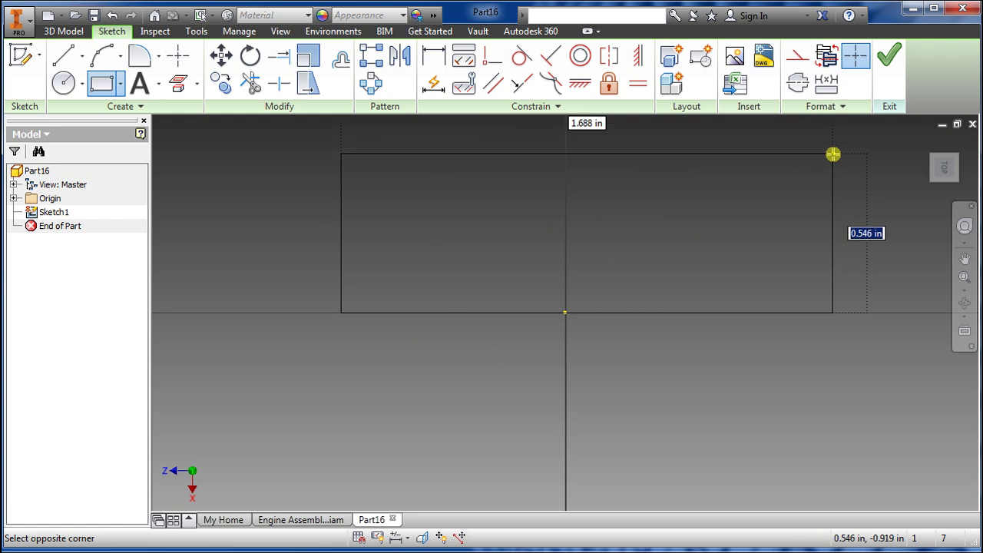
pyautogui.write('4')
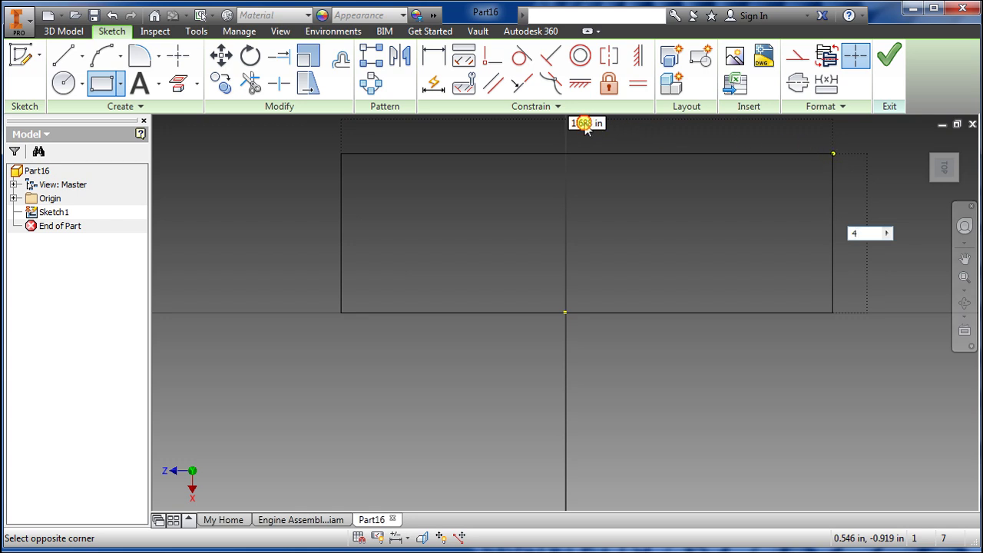
pyautogui.press('Tab')
pyautogui.write('10')
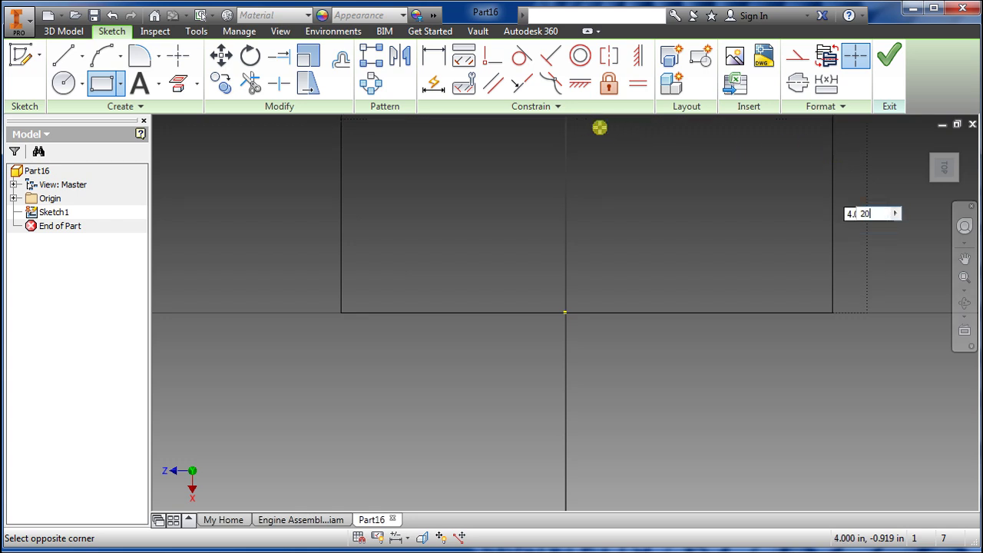
pyautogui.press('Return')
pyautogui.scroll(-3, 530, 300)
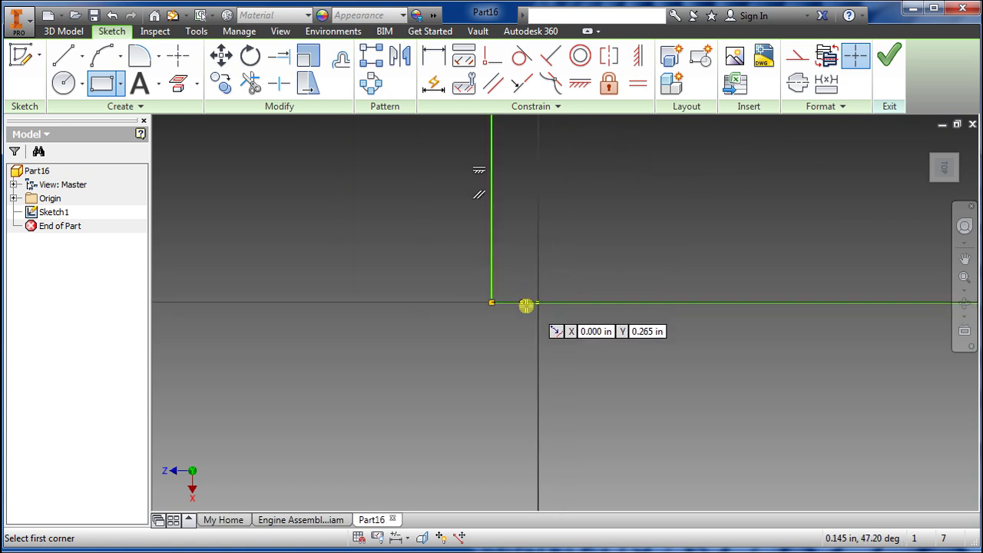
# Dimension the rectangle's left edge 20/2 (10.000 in) from the origin and finish Sketch1
pyautogui.click(434, 56)
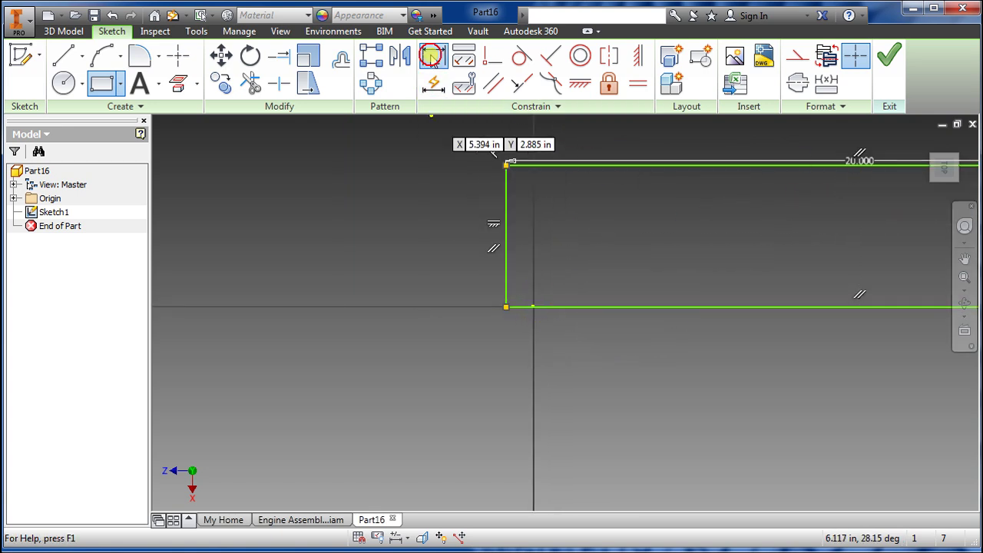
pyautogui.click(505, 240)
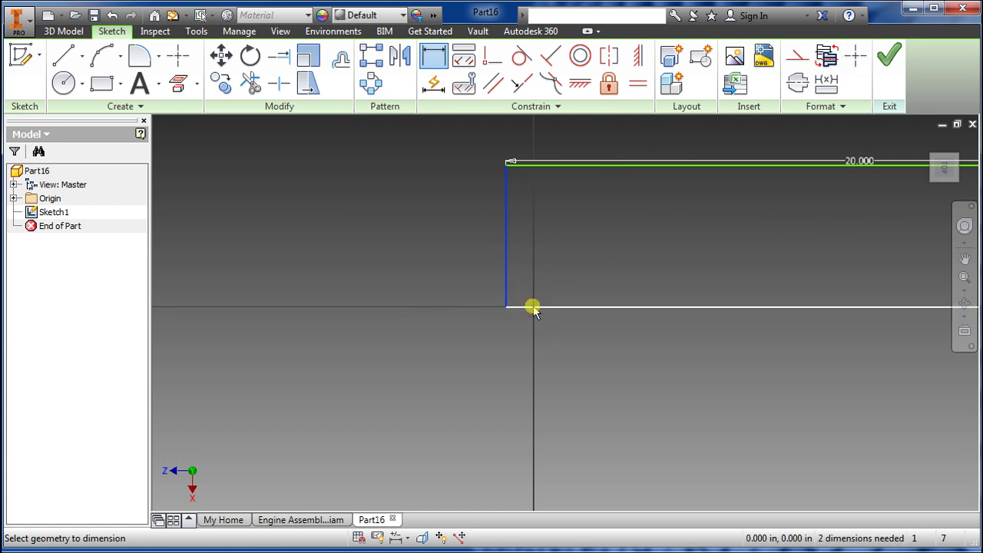
pyautogui.click(532, 307)
pyautogui.click(520, 358)
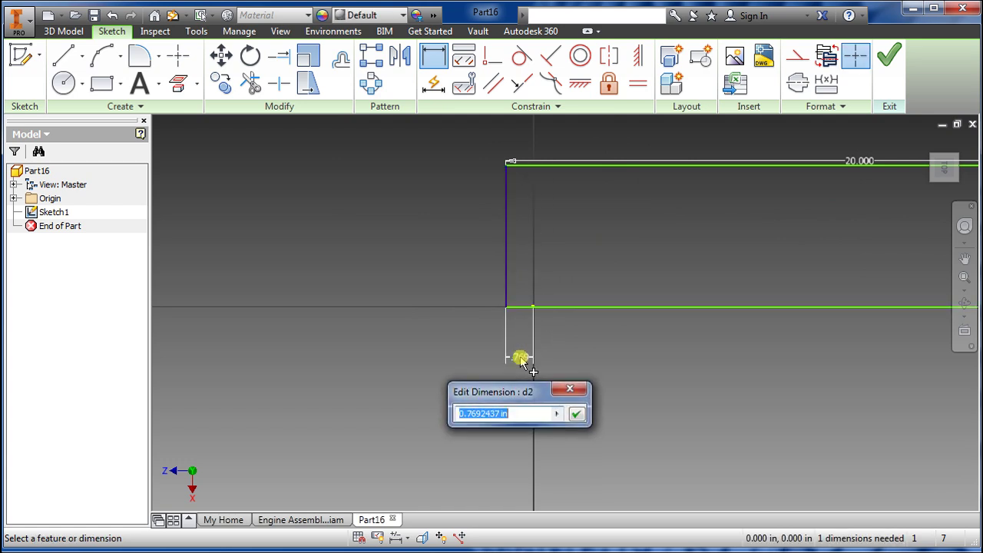
pyautogui.write('20/2')
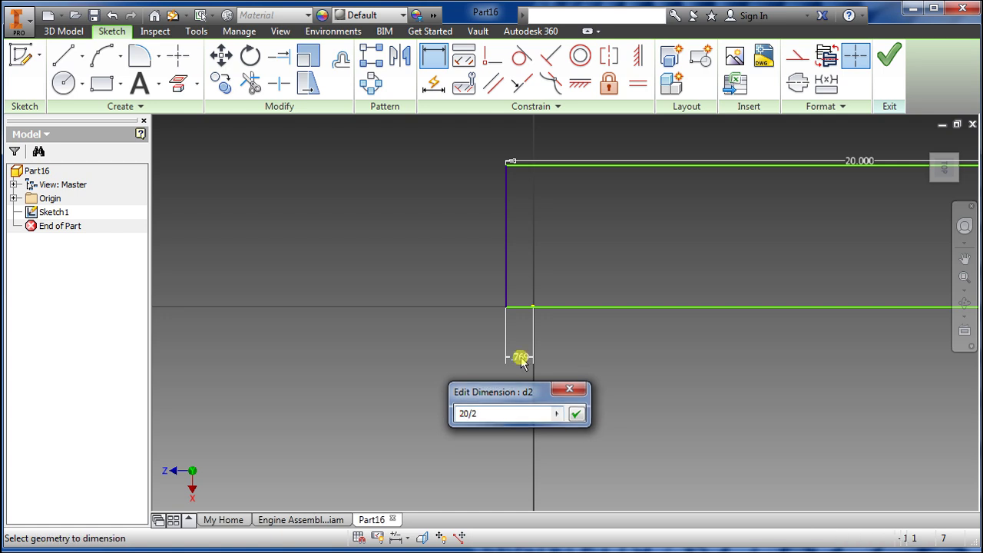
pyautogui.press('Return')
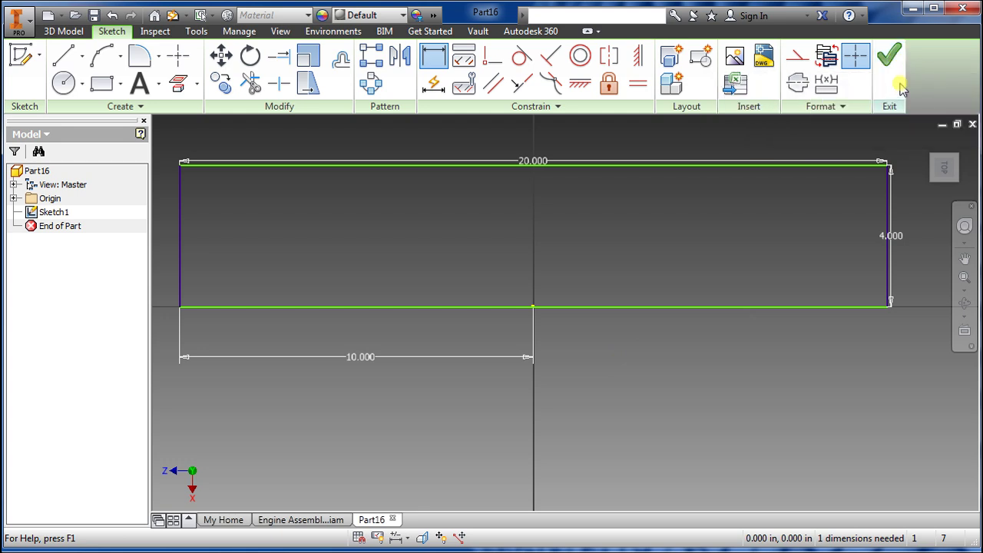
pyautogui.click(903, 61)
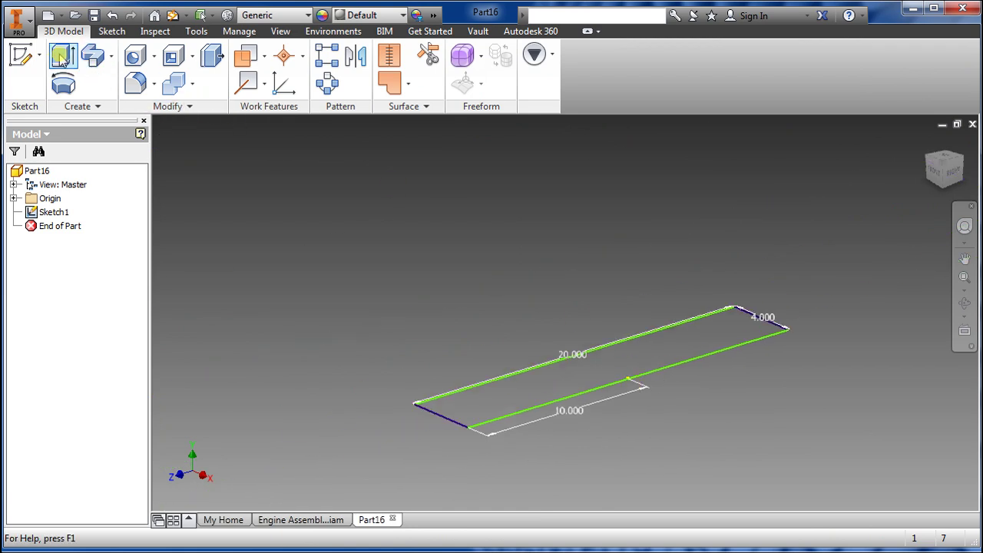
# Extrude the 20 by 4 in rectangle 8 in deep into a solid block
pyautogui.click(63, 56)
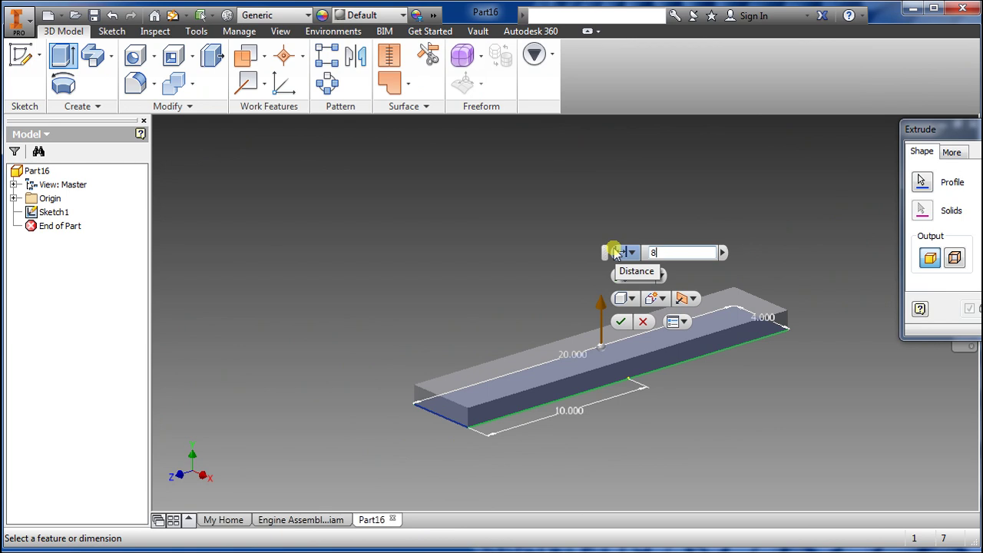
pyautogui.write('8')
pyautogui.press('Return')
pyautogui.keyDown('shift'); pyautogui.moveTo(717, 367); pyautogui.dragTo(643, 281, button='middle'); pyautogui.keyUp('shift')
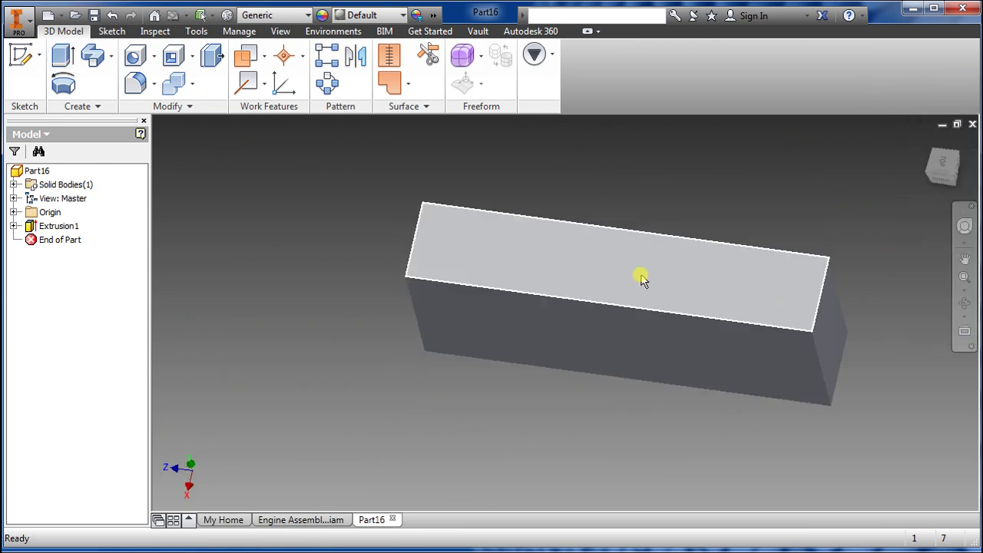
# Sketch a 4 in diameter circle centered on the edge of the block's top face
pyautogui.click(454, 252)
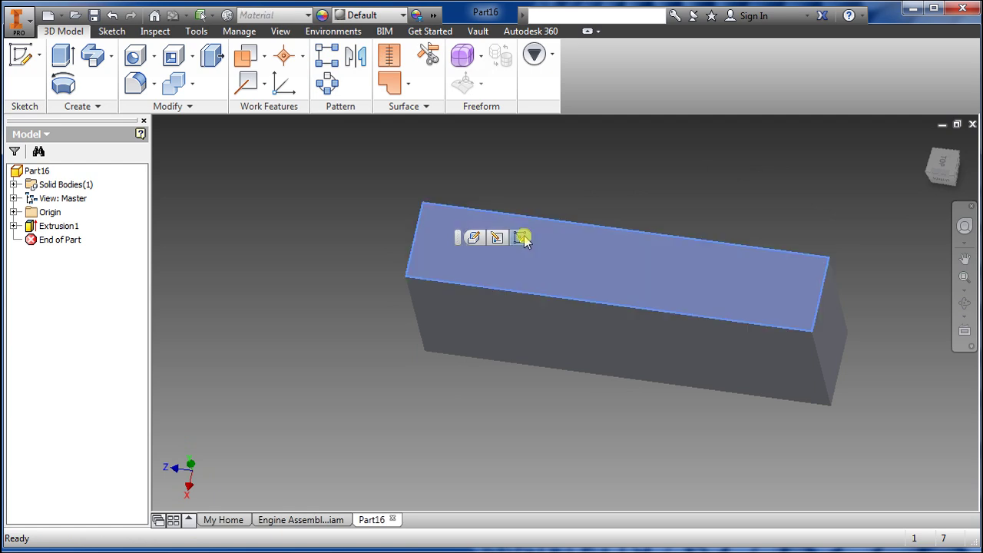
pyautogui.press('s')
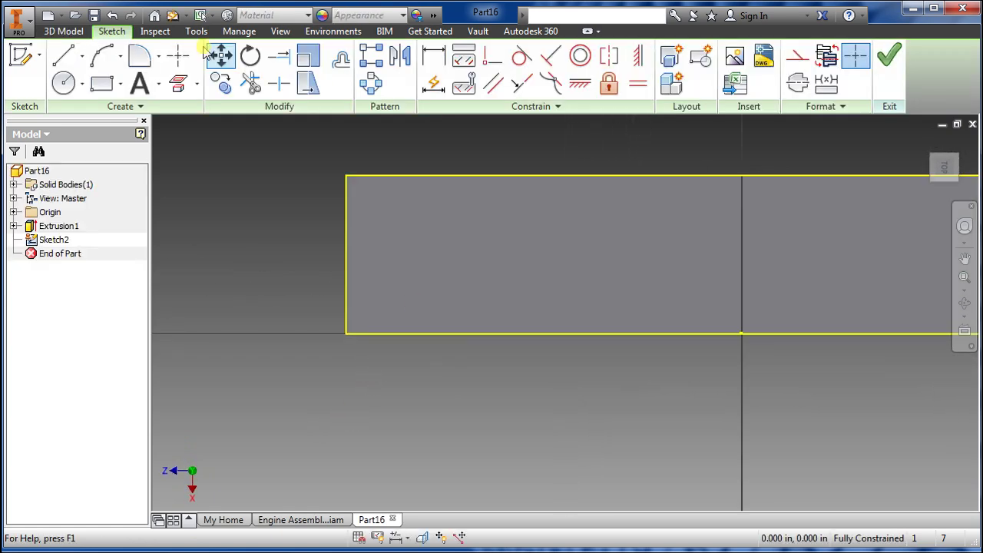
pyautogui.click(64, 84)
pyautogui.click(454, 333)
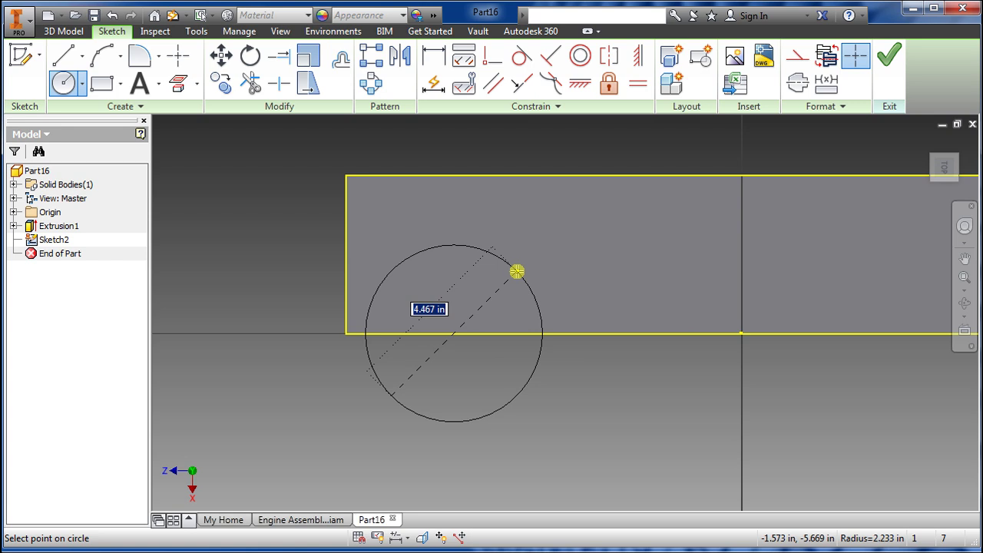
pyautogui.write('4')
pyautogui.press('Return')
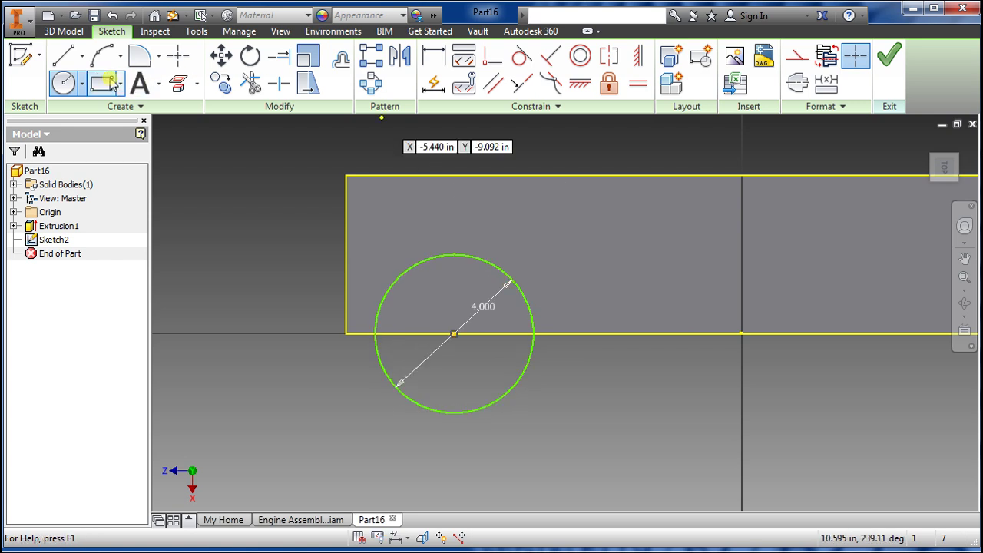
# Dimension the circle center 3.25 in from the face's left edge
pyautogui.click(433, 55)
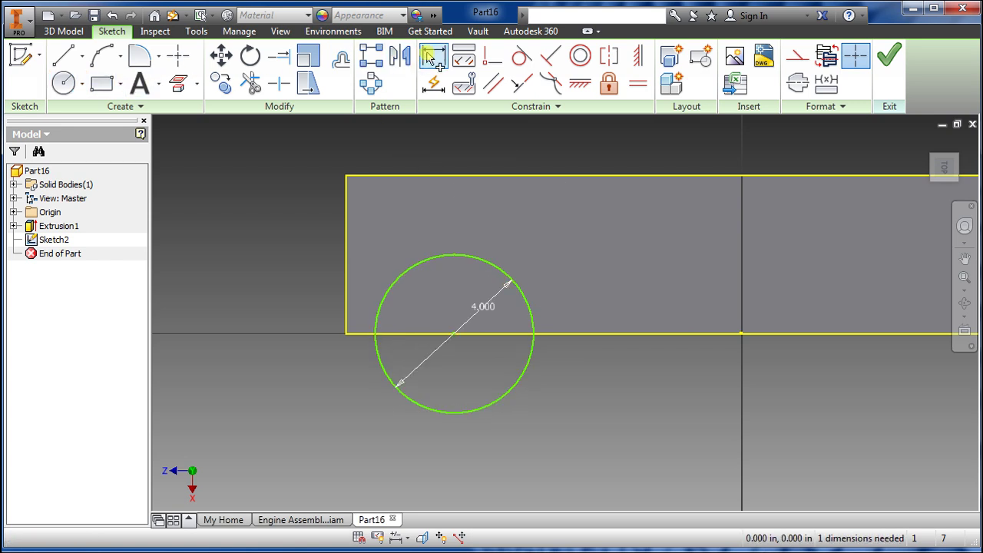
pyautogui.click(345, 292)
pyautogui.click(454, 333)
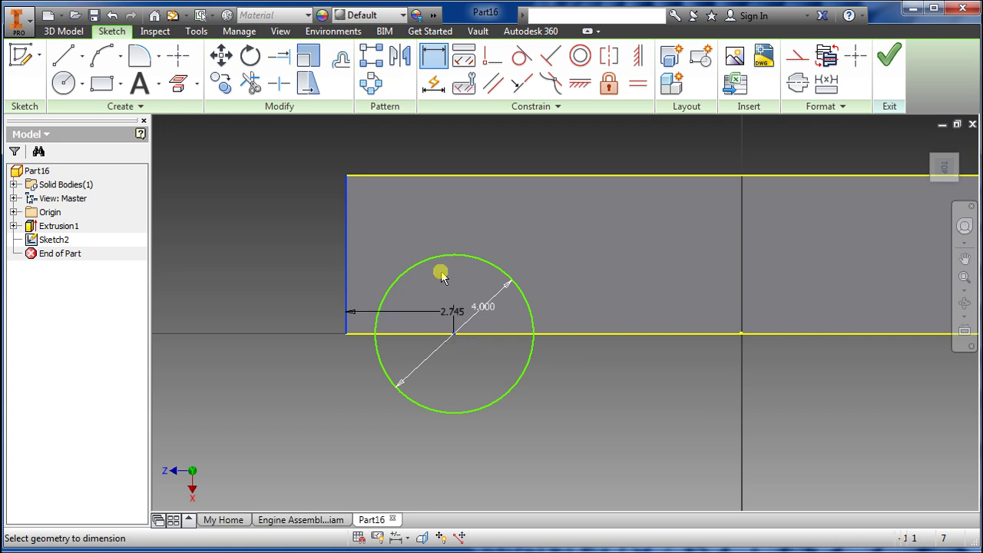
pyautogui.click(401, 222)
pyautogui.write('3.25')
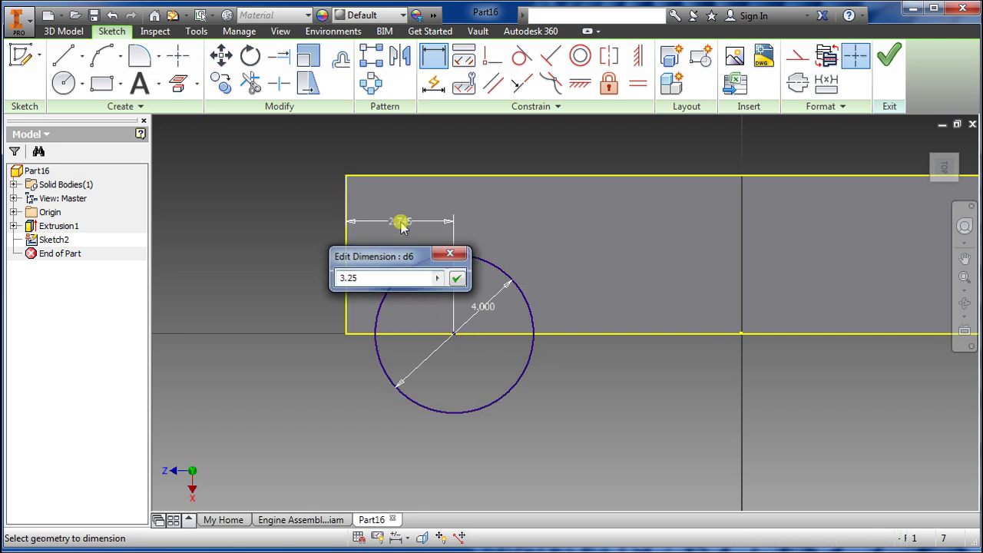
pyautogui.press('Return')
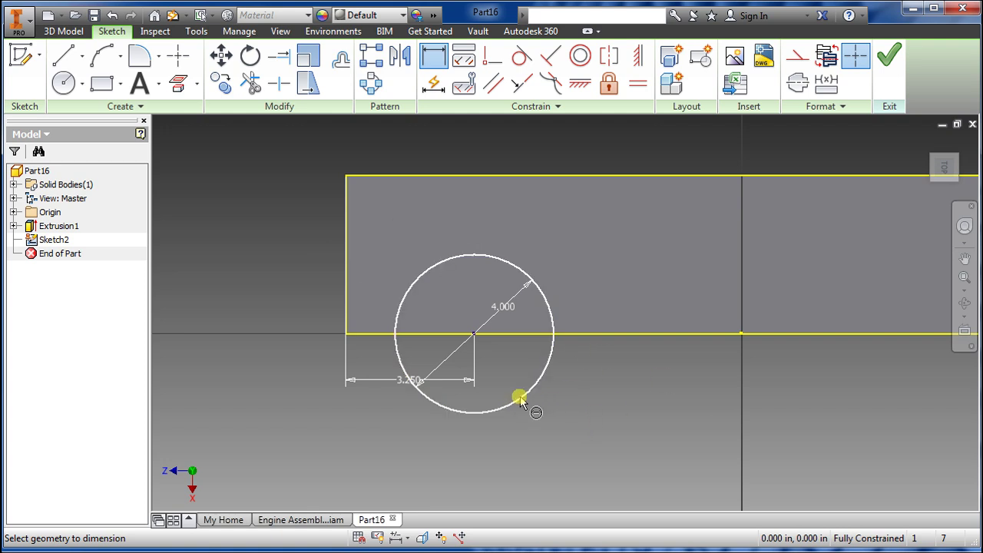
# Trim away the circle's lower half and finish the sketch
pyautogui.click(251, 83)
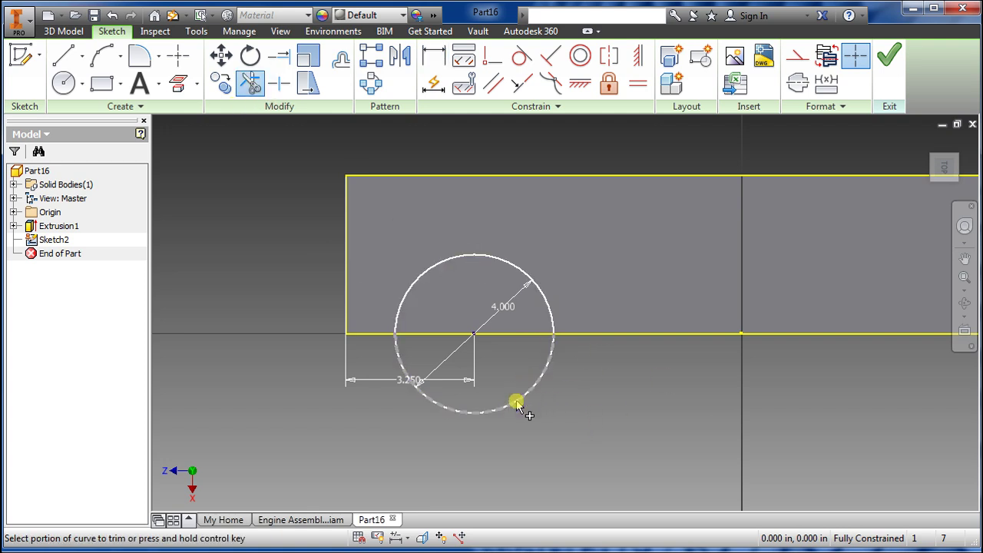
pyautogui.click(516, 401)
pyautogui.click(888, 60)
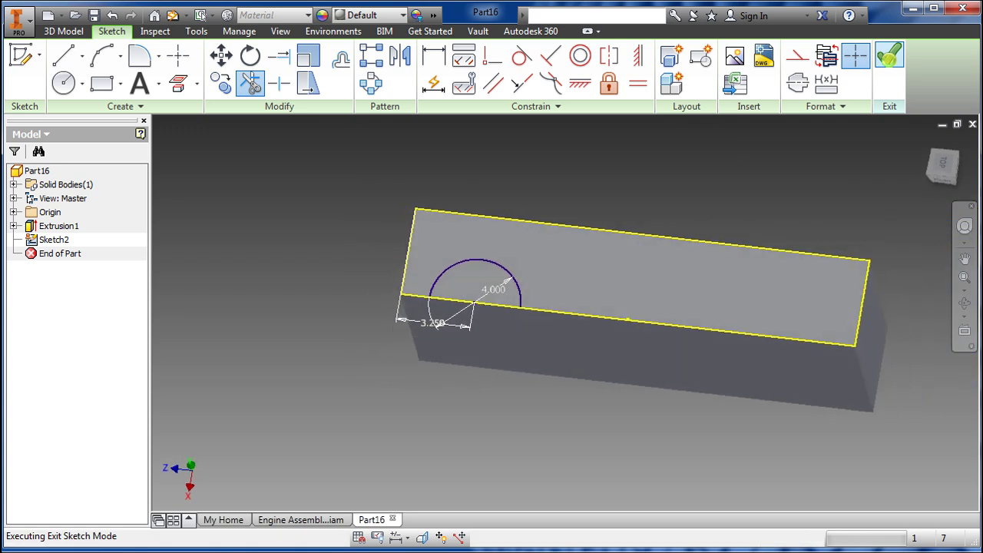
# Cut-extrude the 4 in semicircle profile Through All to notch the block
pyautogui.click(64, 60)
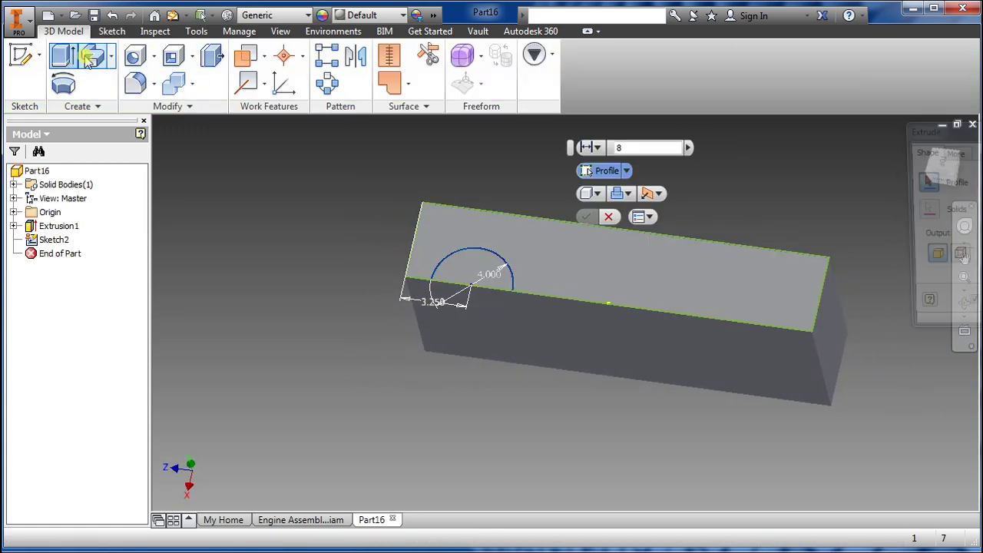
pyautogui.click(628, 194)
pyautogui.click(615, 229)
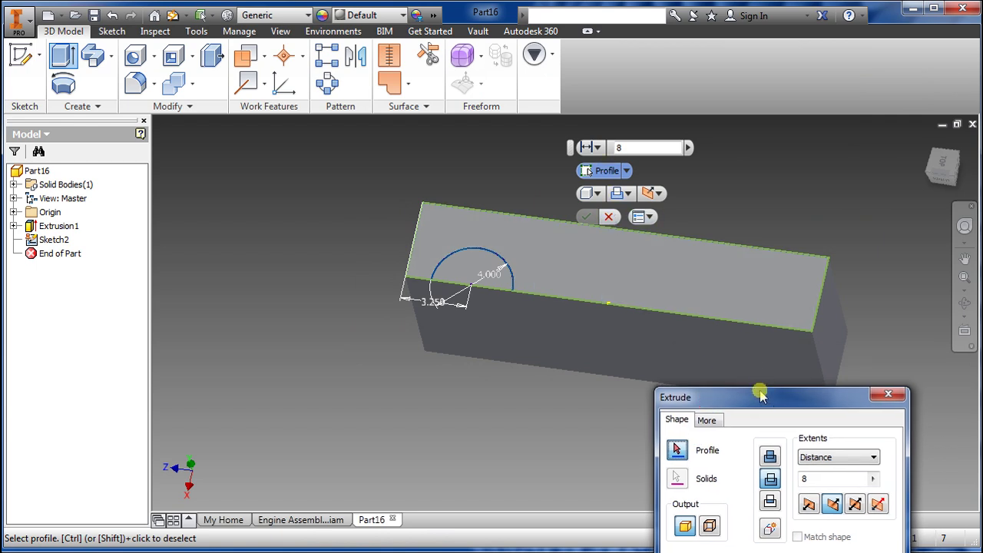
pyautogui.moveTo(757, 393); pyautogui.dragTo(765, 353)
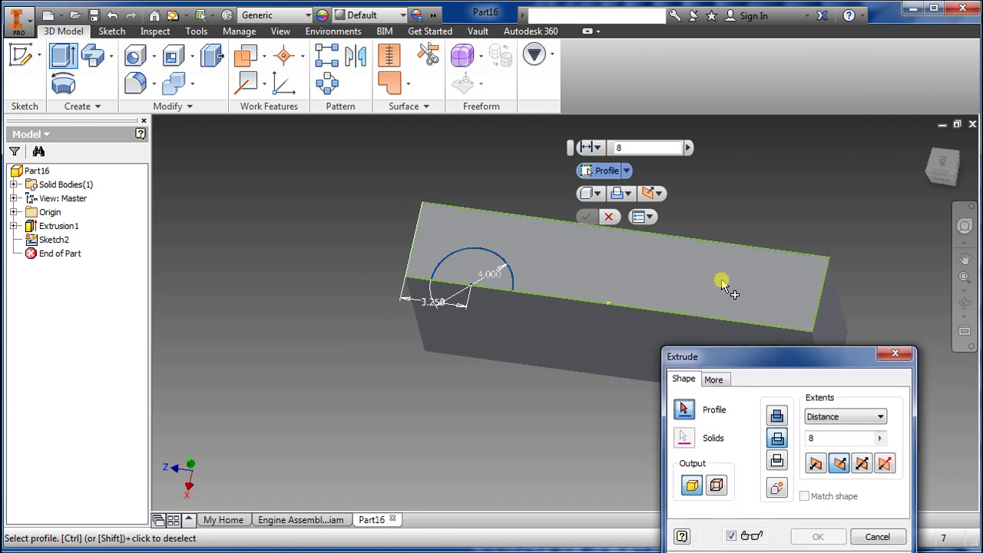
pyautogui.click(471, 269)
pyautogui.click(541, 415)
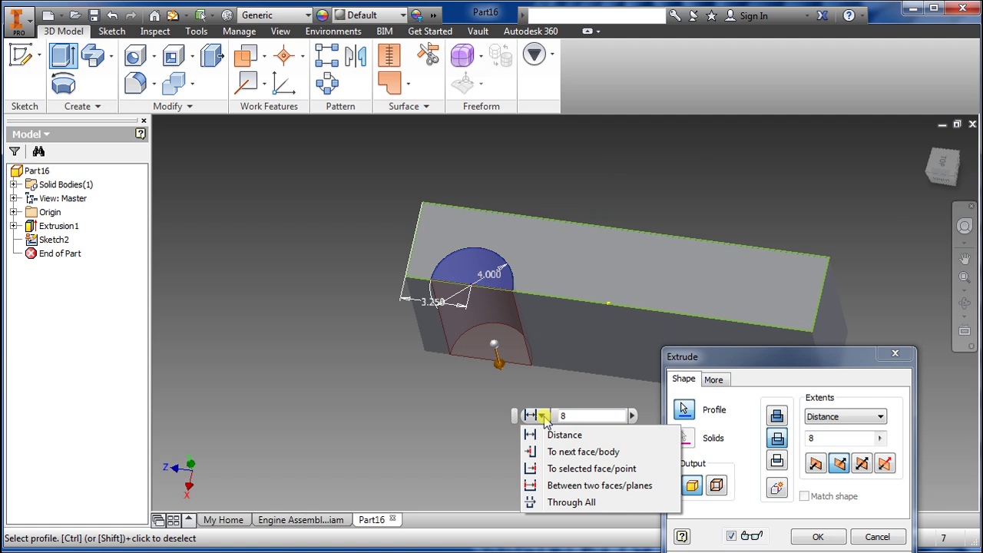
pyautogui.click(572, 503)
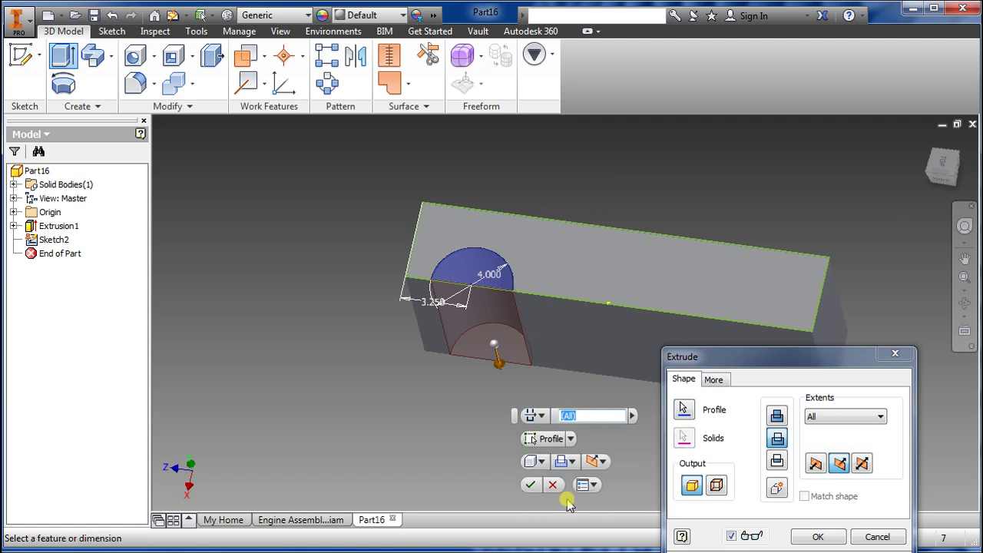
pyautogui.click(531, 486)
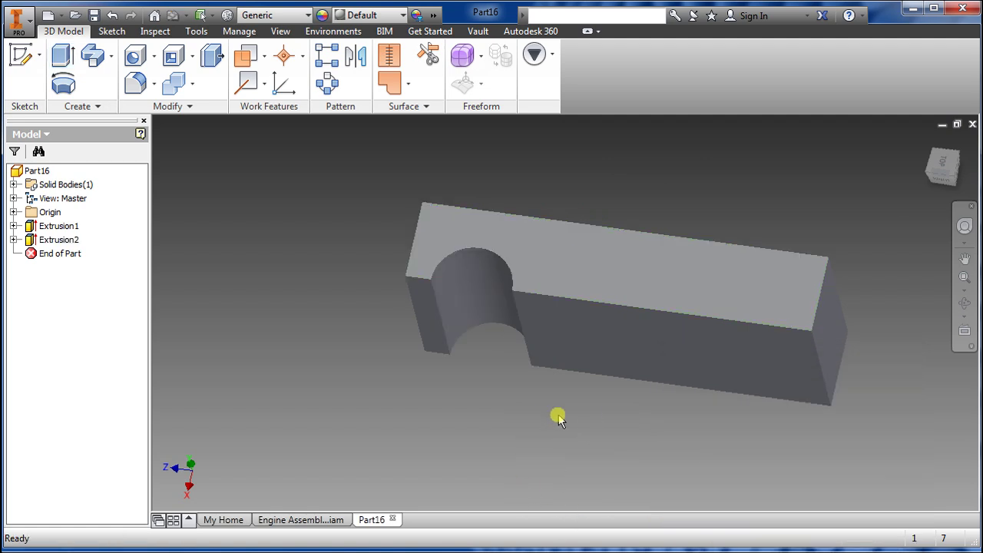
pyautogui.keyDown('shift'); pyautogui.moveTo(558, 417); pyautogui.dragTo(497, 402, button='middle'); pyautogui.keyUp('shift')
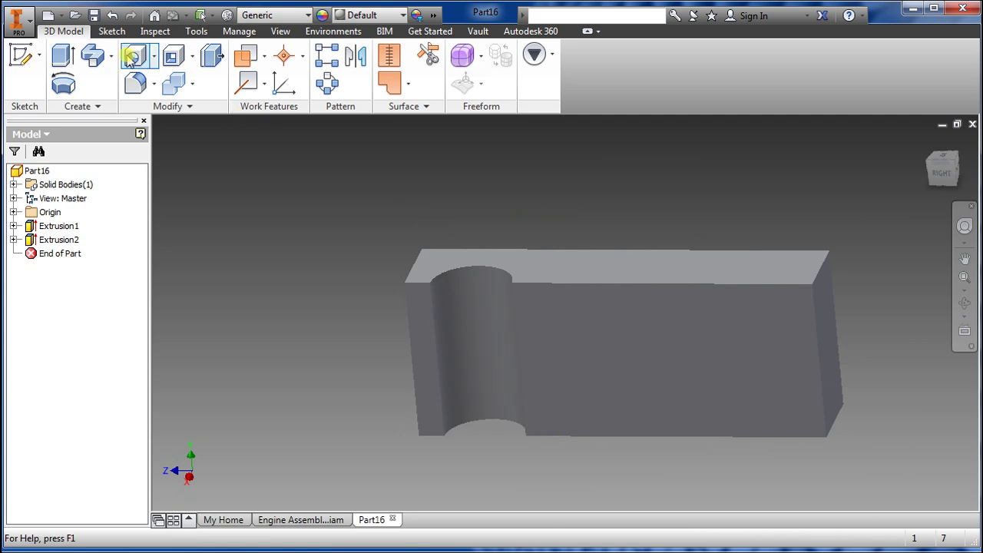
# Start a rectangular pattern of the half-round cut along the Z Axis
pyautogui.keyDown('shift'); pyautogui.moveTo(489, 312); pyautogui.dragTo(469, 336, button='middle'); pyautogui.keyUp('shift')
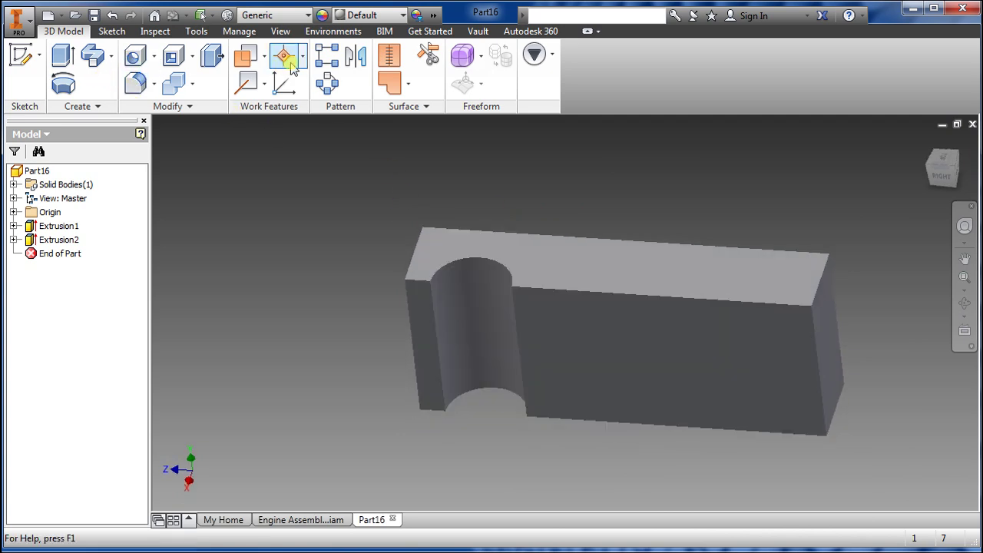
pyautogui.moveTo(560, 346); pyautogui.dragTo(451, 346, button='middle')
pyautogui.click(326, 58)
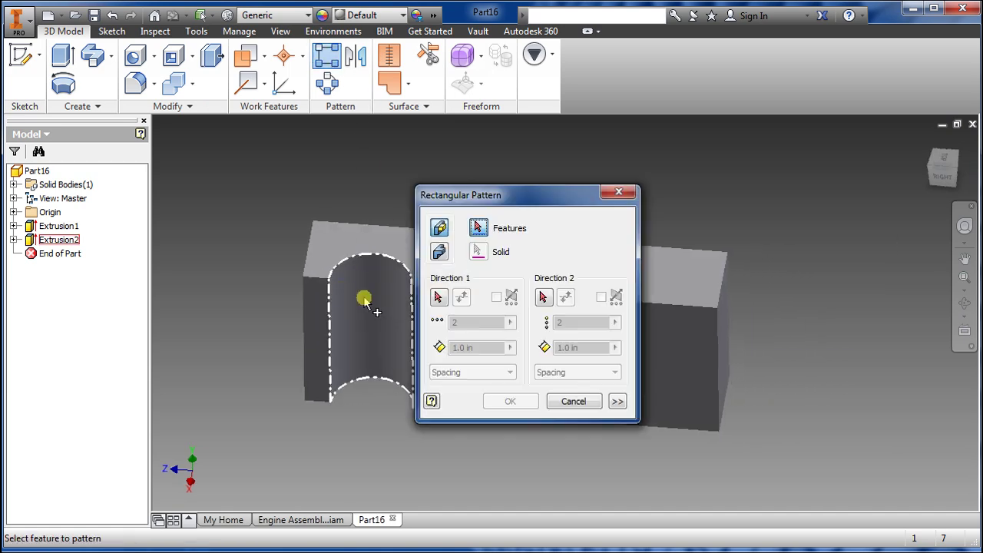
pyautogui.click(367, 308)
pyautogui.moveTo(524, 200); pyautogui.dragTo(793, 144)
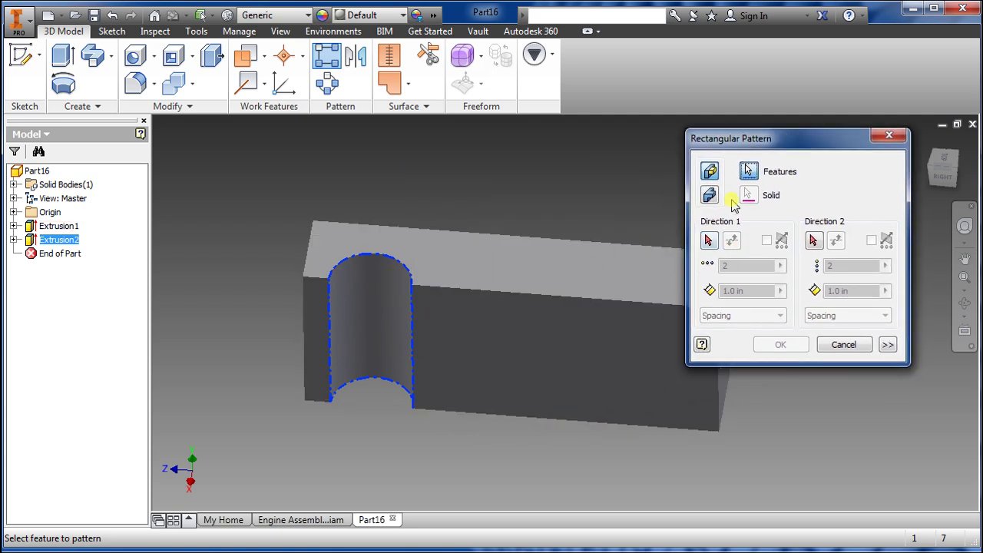
pyautogui.click(708, 241)
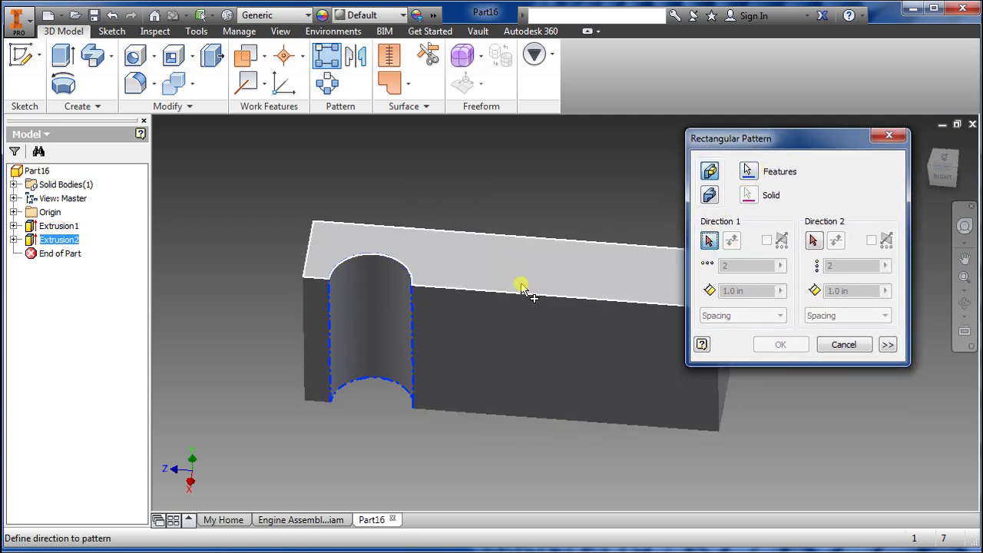
pyautogui.click(13, 212)
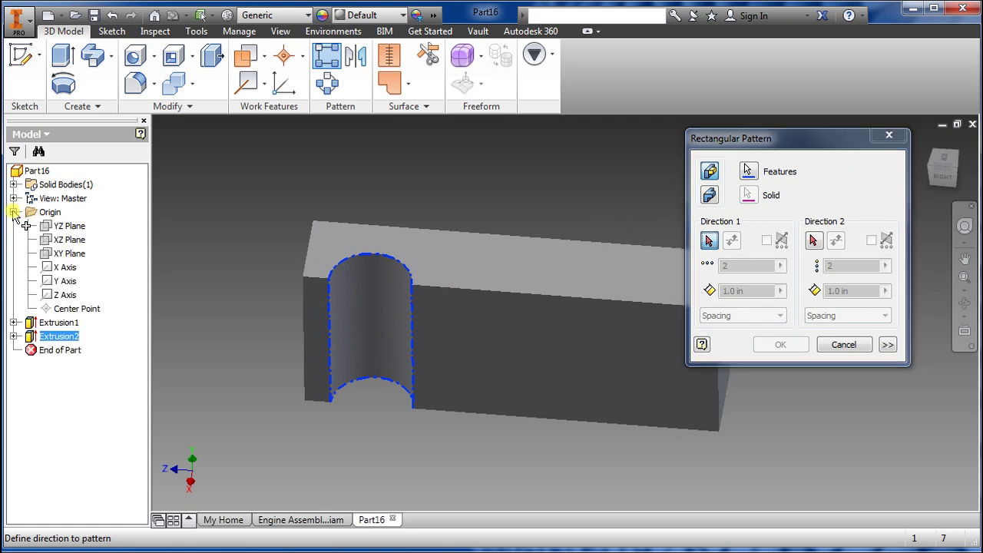
pyautogui.click(61, 297)
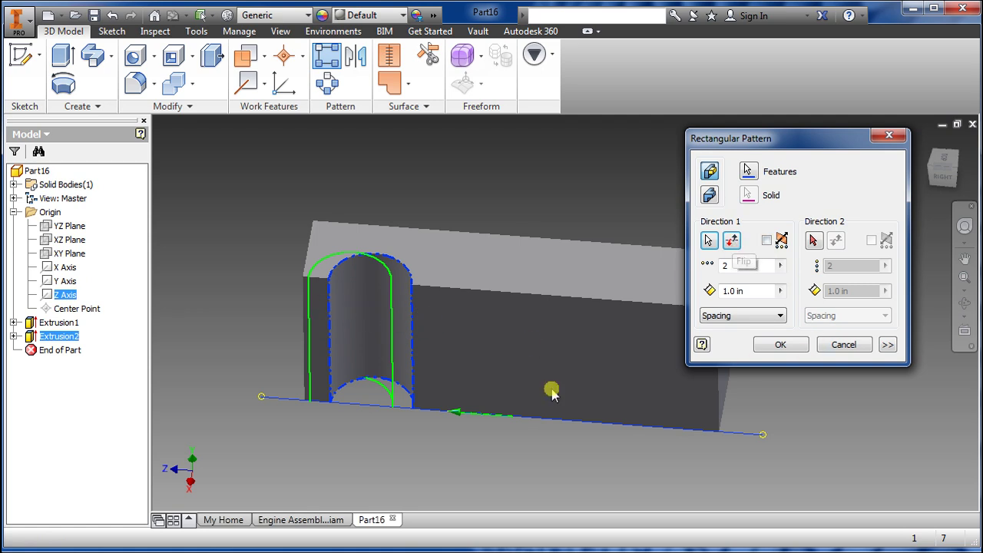
# Flip the pattern direction and set 4 copies at 4.5 in spacing
pyautogui.click(732, 242)
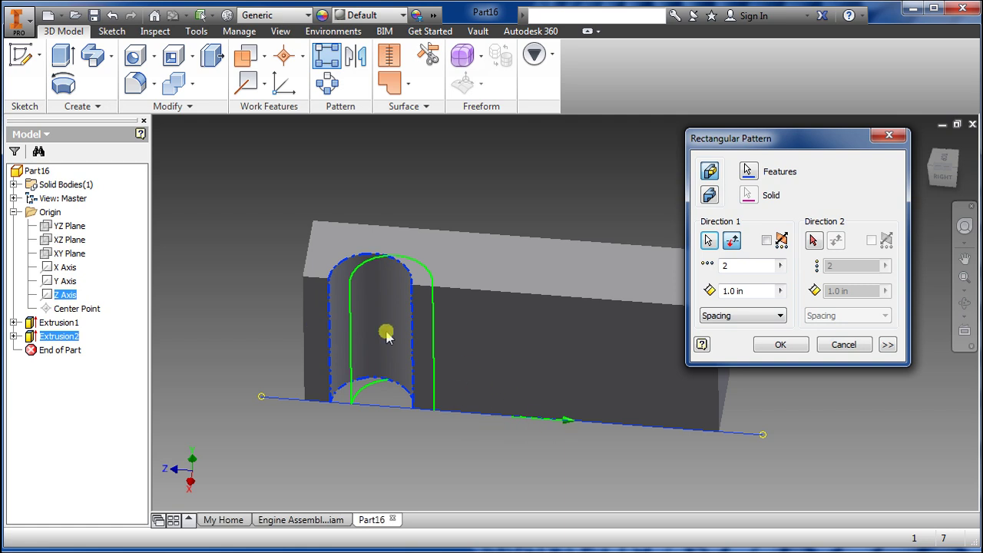
pyautogui.click(782, 269)
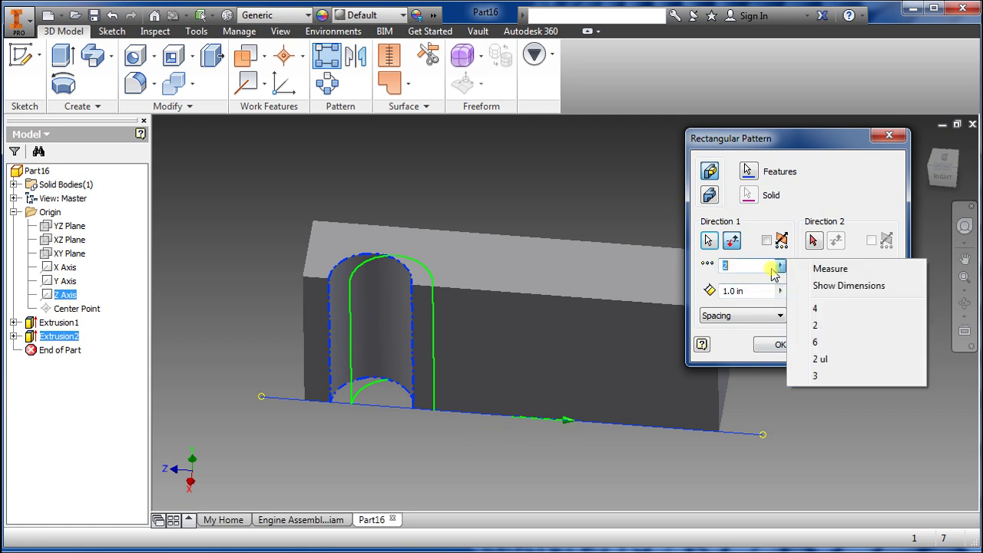
pyautogui.click(824, 312)
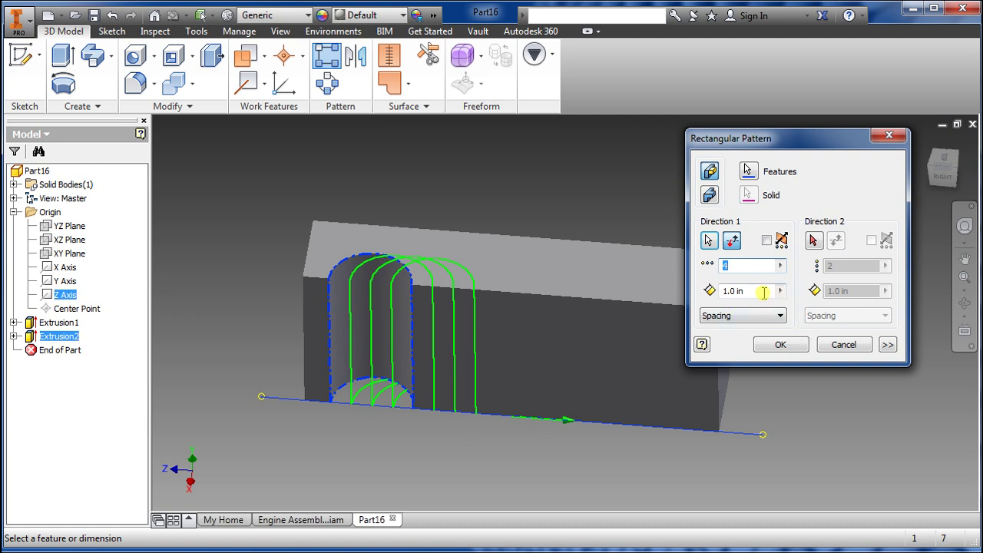
pyautogui.moveTo(764, 293); pyautogui.dragTo(686, 292)
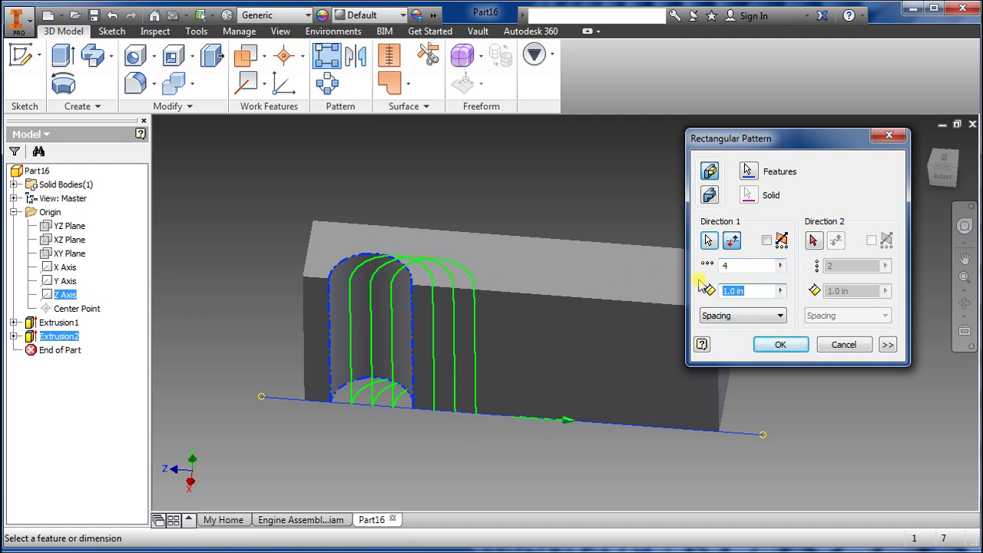
pyautogui.write('4')
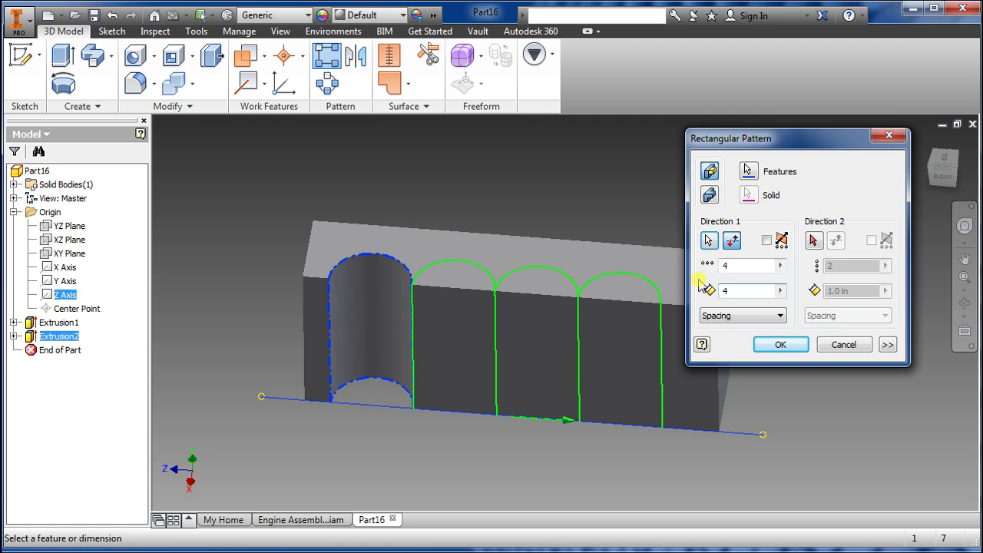
pyautogui.write('.5')
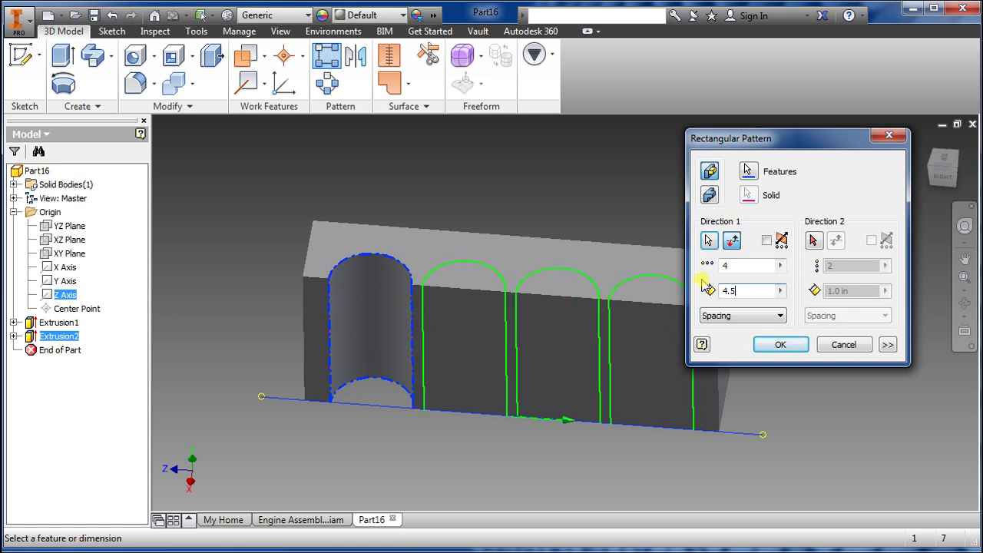
pyautogui.click(782, 346)
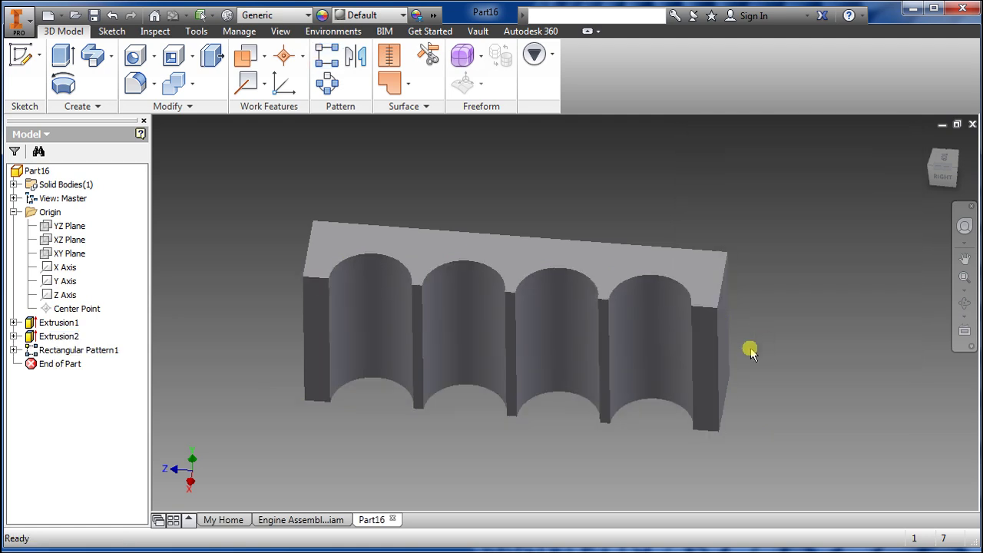
pyautogui.keyDown('shift'); pyautogui.moveTo(746, 346); pyautogui.dragTo(423, 336, button='middle'); pyautogui.keyUp('shift')
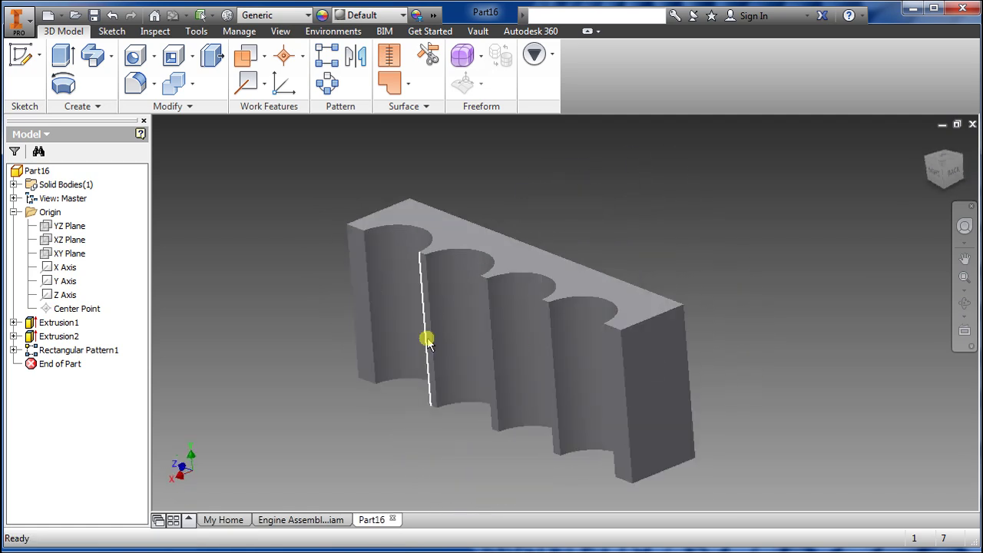
pyautogui.moveTo(424, 341)
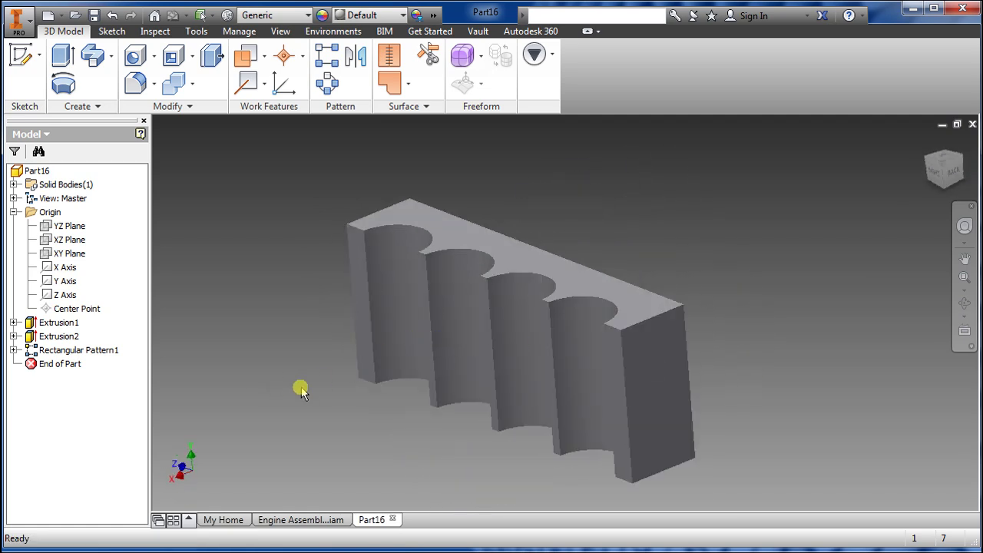
pyautogui.moveTo(303, 396); pyautogui.dragTo(423, 417, button='middle')
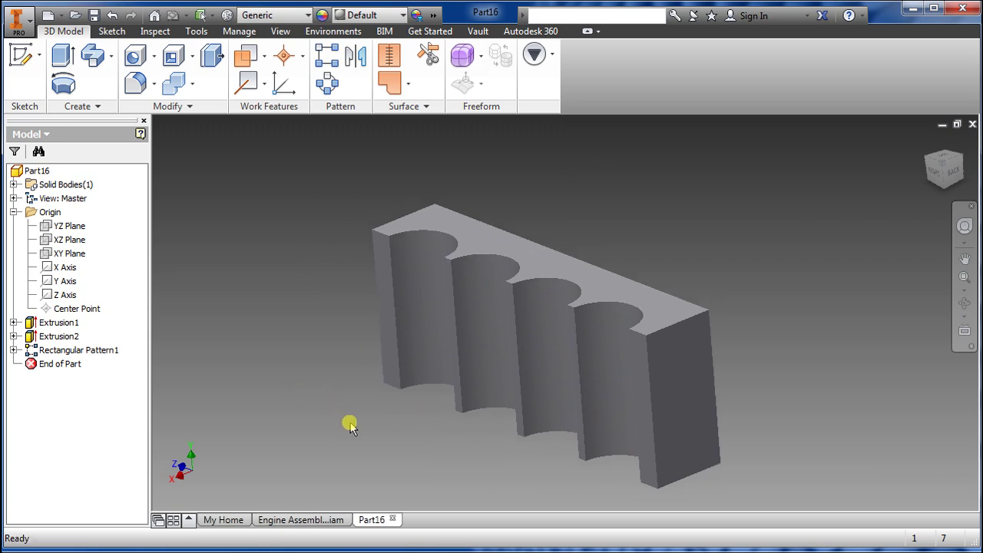
pyautogui.keyDown('shift'); pyautogui.moveTo(349, 461); pyautogui.dragTo(437, 448, button='middle'); pyautogui.keyUp('shift')
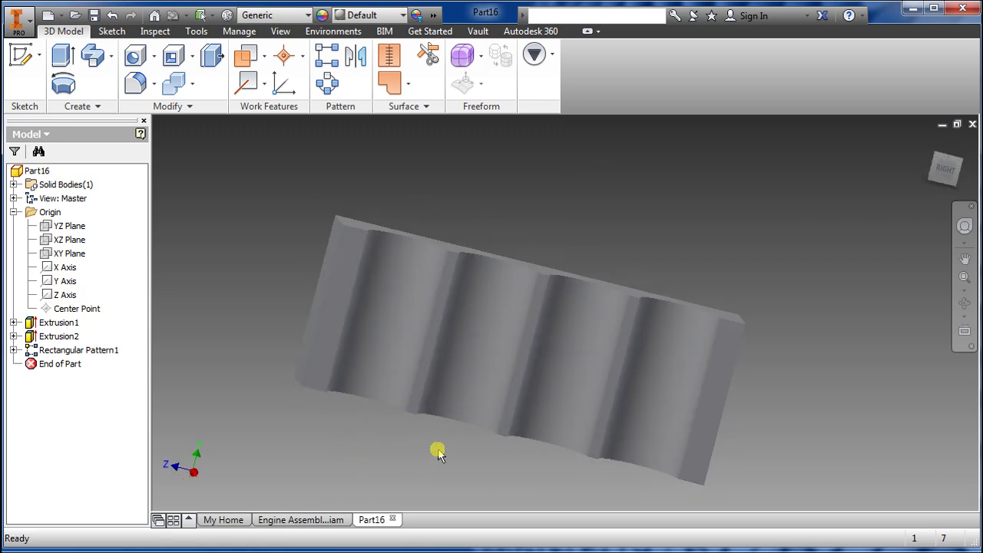
# Create a new part and start a 2D sketch on the XY Plane
pyautogui.click(61, 16)
pyautogui.click(78, 102)
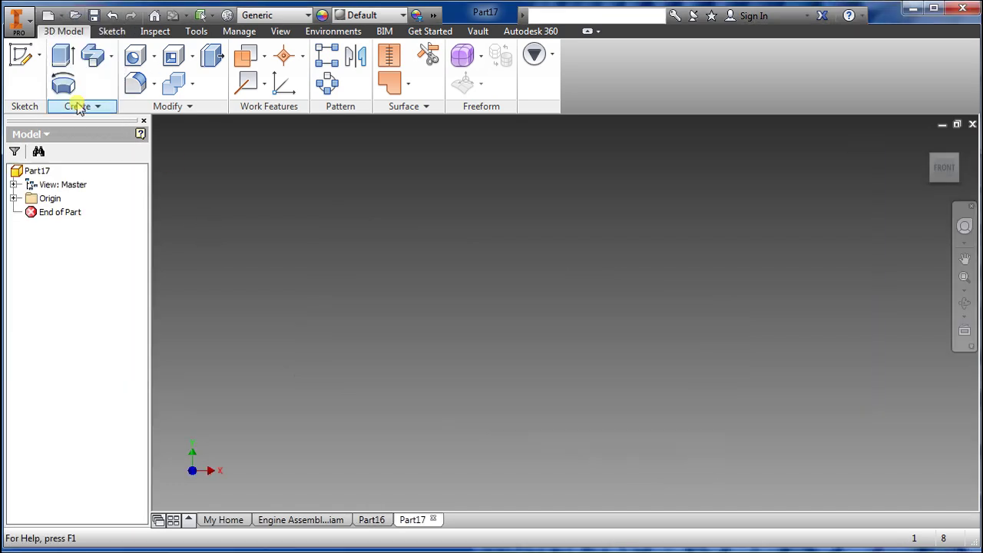
pyautogui.click(22, 56)
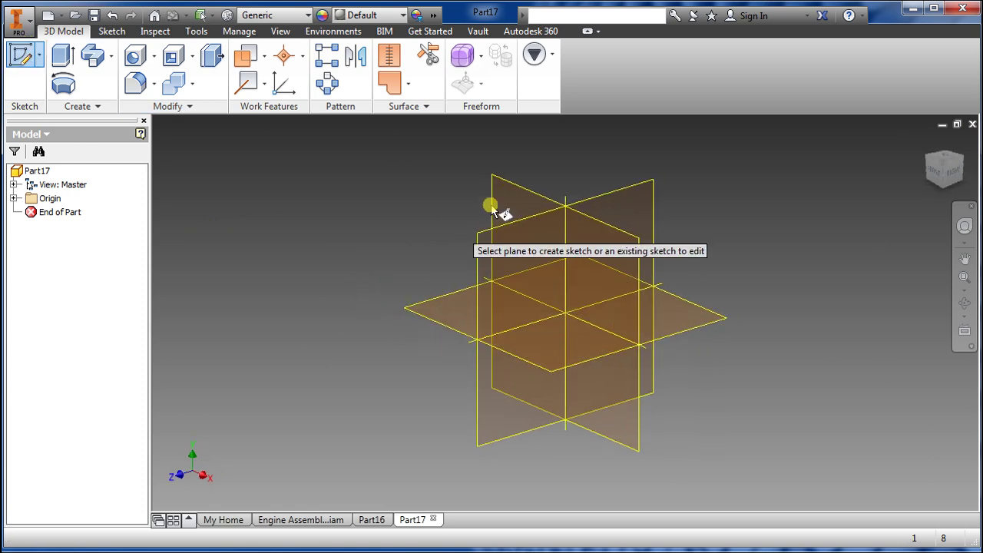
pyautogui.click(508, 204)
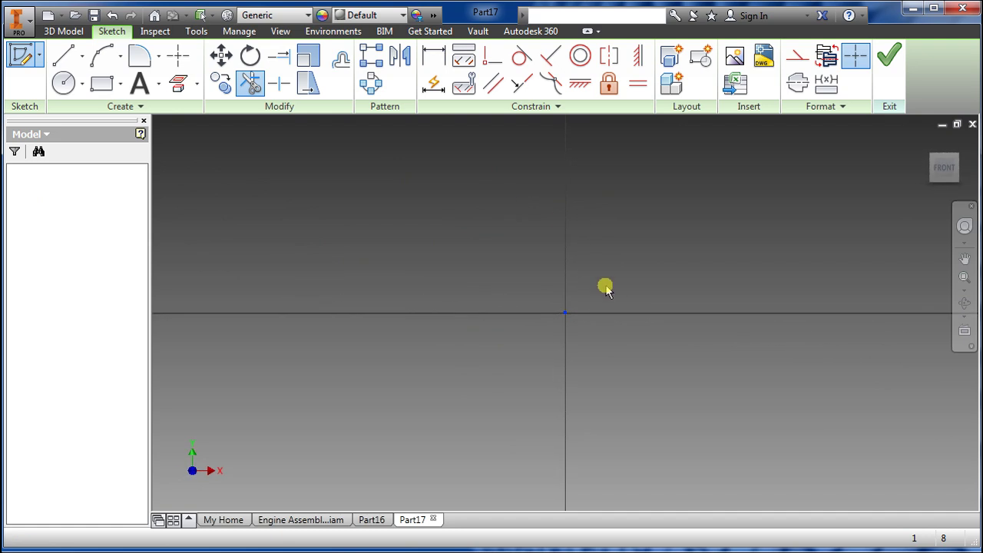
# Draw concentric 3 in and 4 in diameter circles at the origin and finish the sketch
pyautogui.click(67, 83)
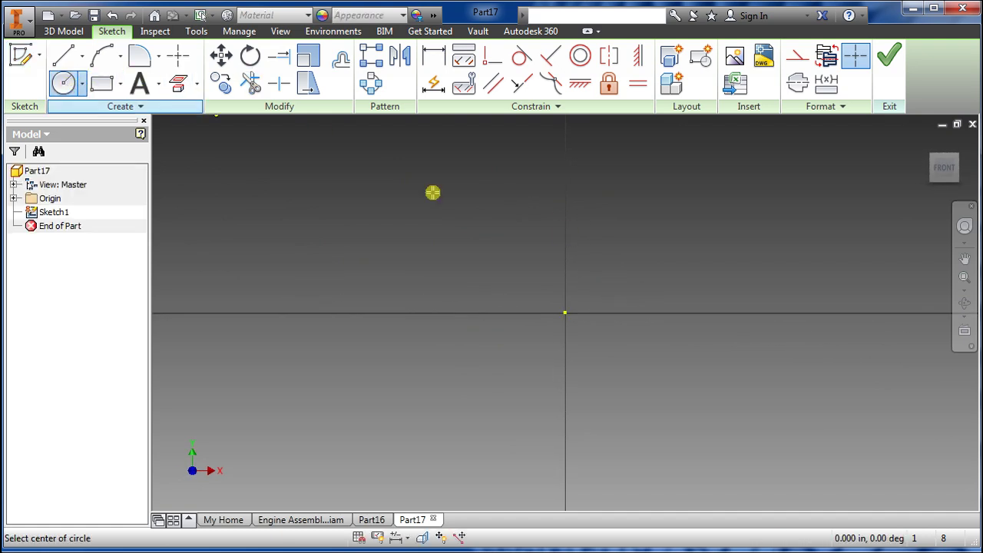
pyautogui.click(564, 313)
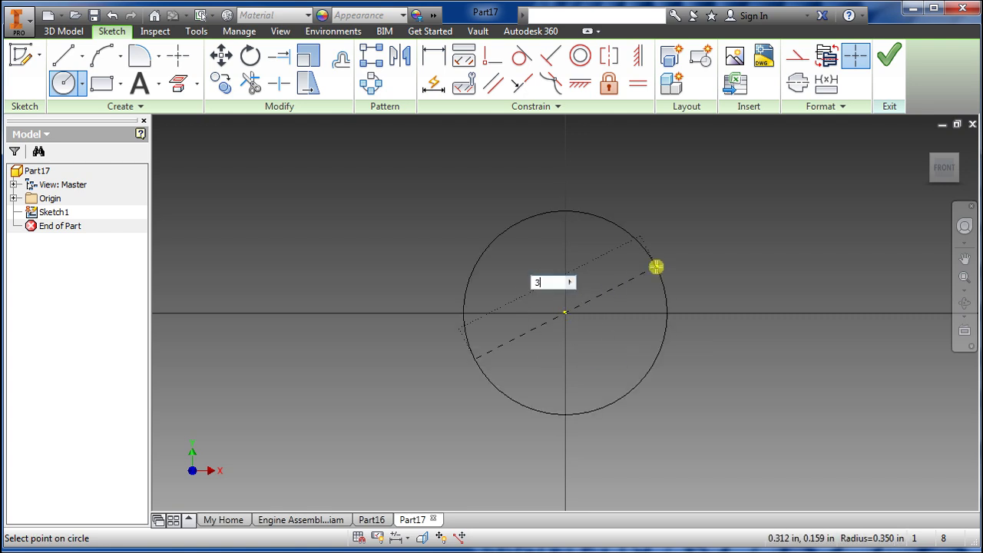
pyautogui.write('3')
pyautogui.press('Return')
pyautogui.scroll(-5, 571, 407)
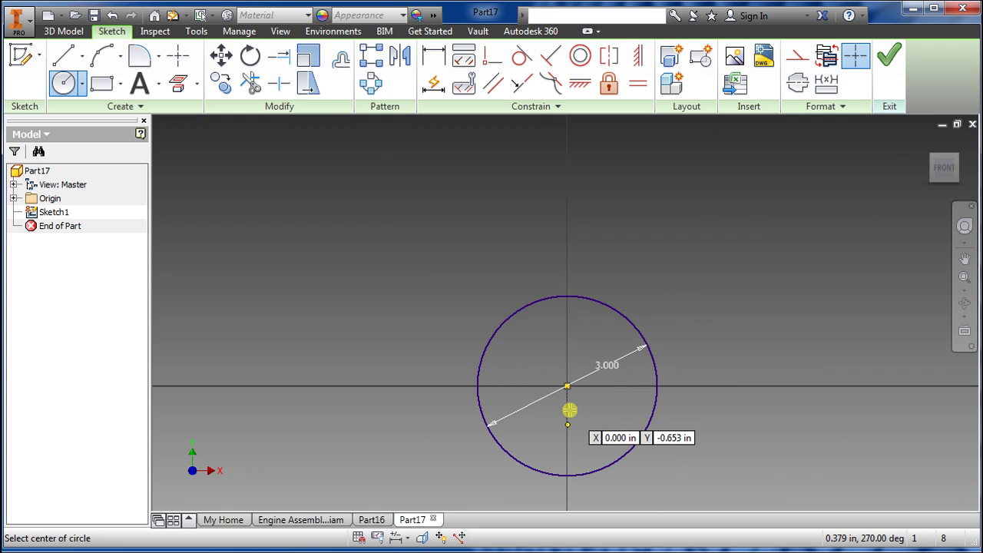
pyautogui.scroll(3, 629, 386)
pyautogui.click(504, 385)
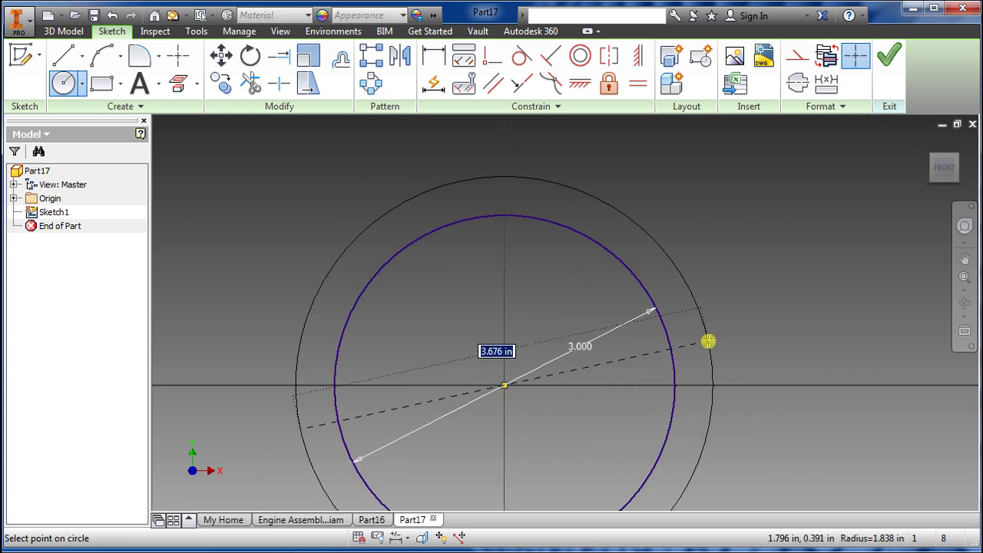
pyautogui.press('Return')
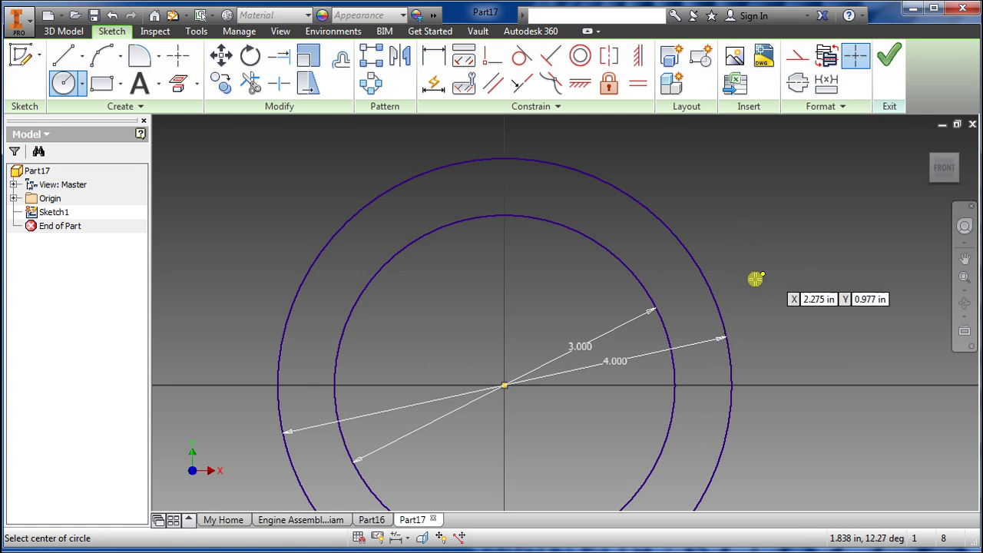
pyautogui.scroll(-5, 758, 281)
pyautogui.click(889, 56)
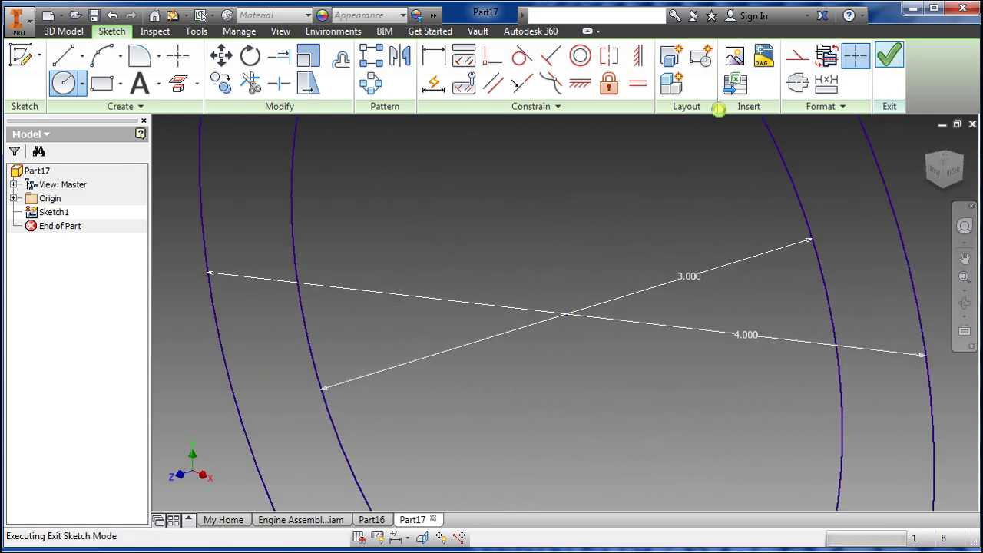
# Extrude the ring between the 3 in and 4 in circles 3 in into a tube
pyautogui.click(62, 55)
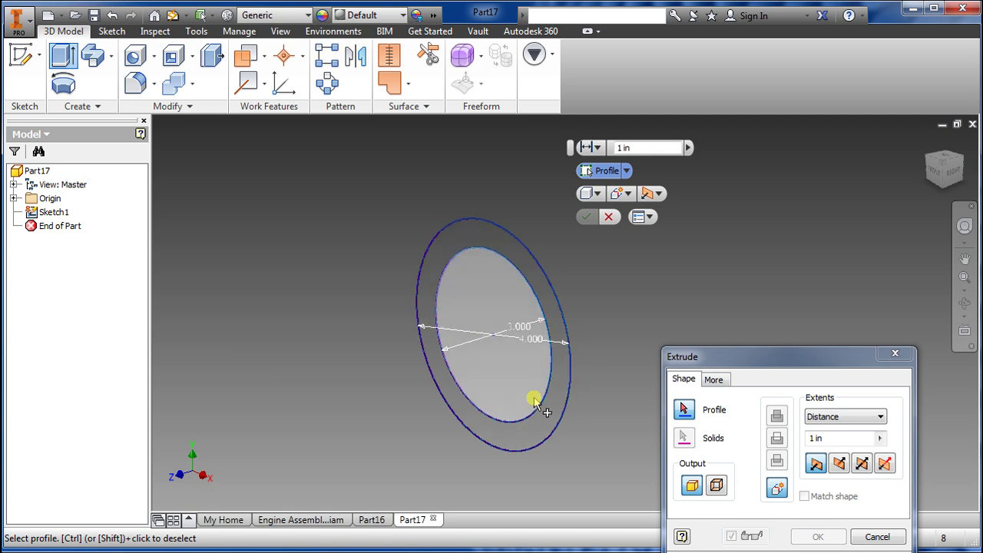
pyautogui.click(536, 428)
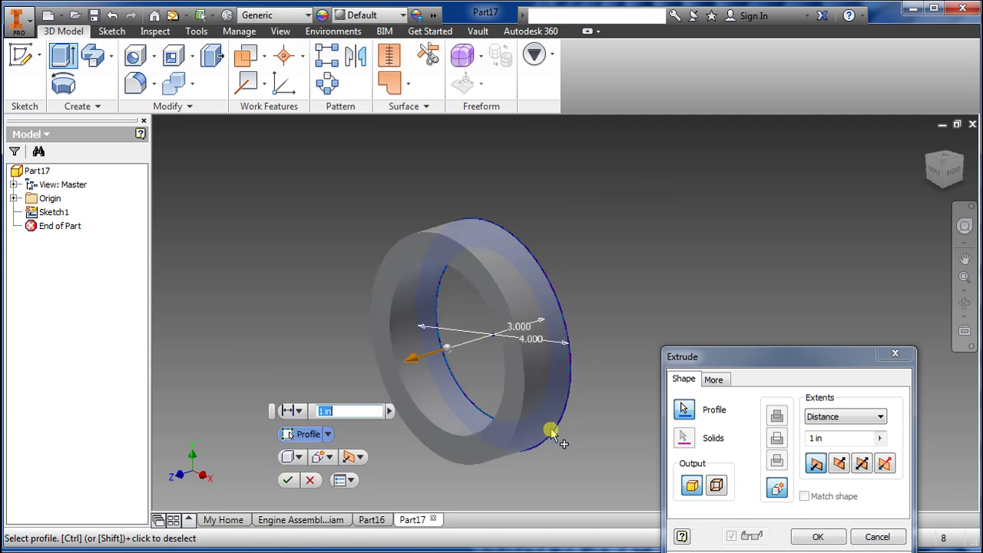
pyautogui.click(280, 415)
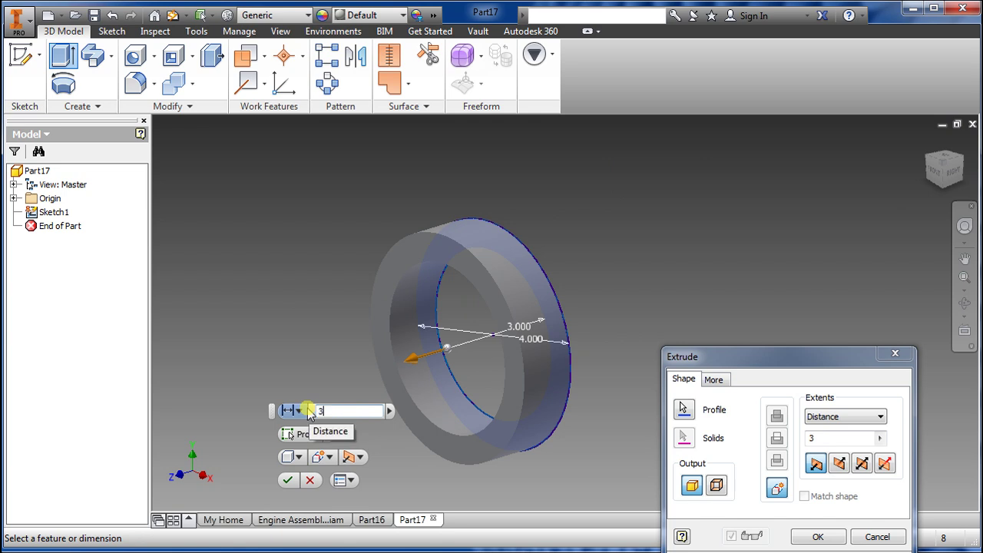
pyautogui.click(288, 480)
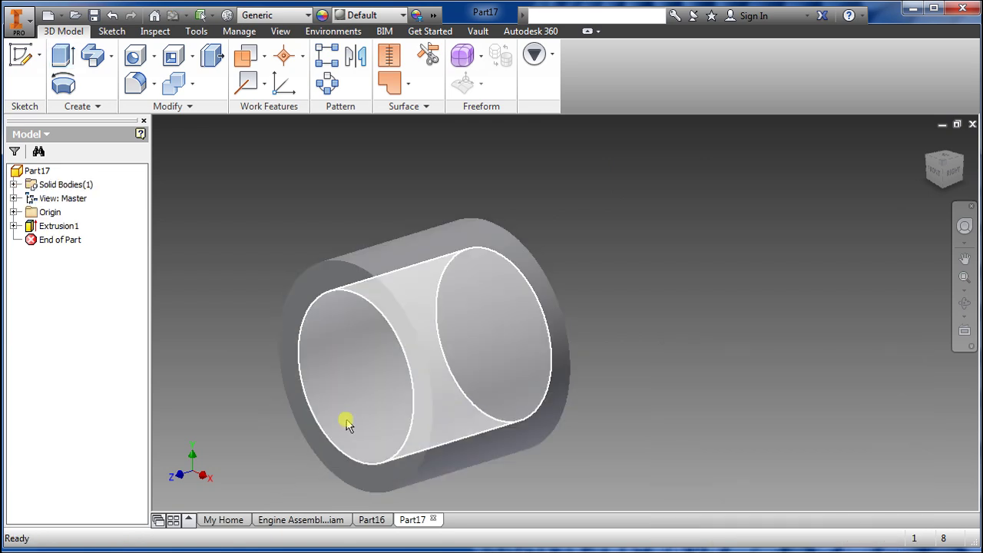
pyautogui.keyDown('shift'); pyautogui.moveTo(346, 422); pyautogui.dragTo(511, 421, button='middle'); pyautogui.keyUp('shift')
pyautogui.moveTo(408, 404); pyautogui.dragTo(363, 365, button='middle')
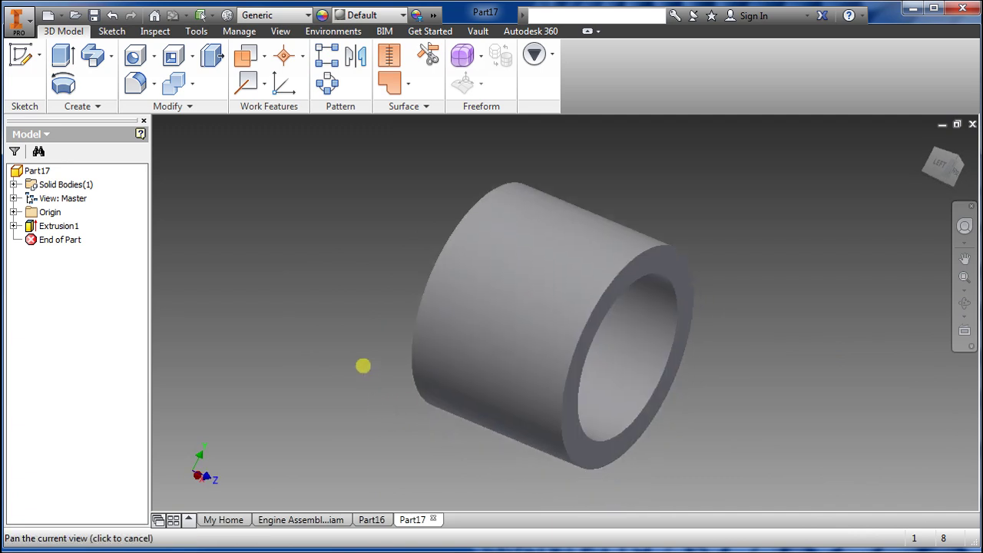
pyautogui.click(152, 83)
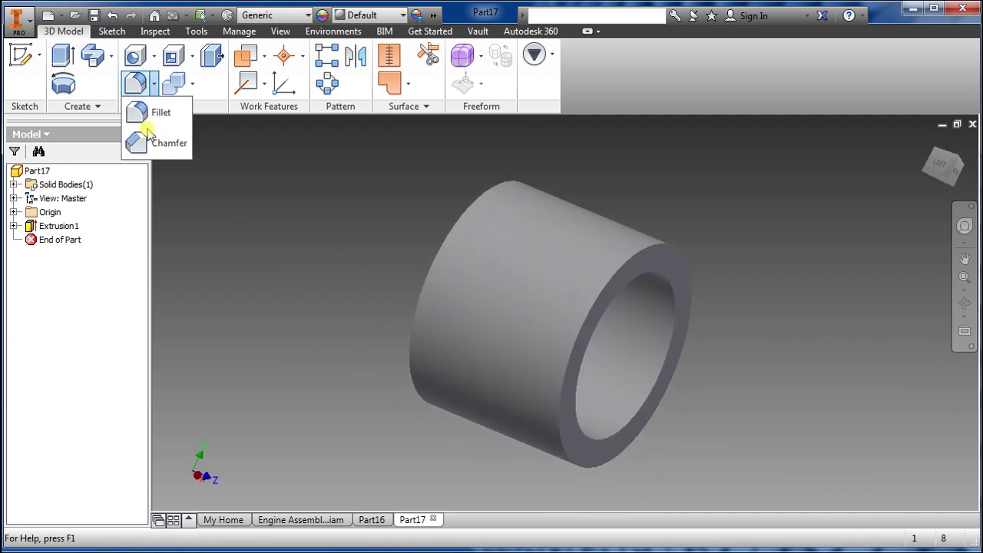
# Add a 0.25 in chamfer to the outer circular edge of the tube's open end
pyautogui.click(148, 137)
pyautogui.click(582, 338)
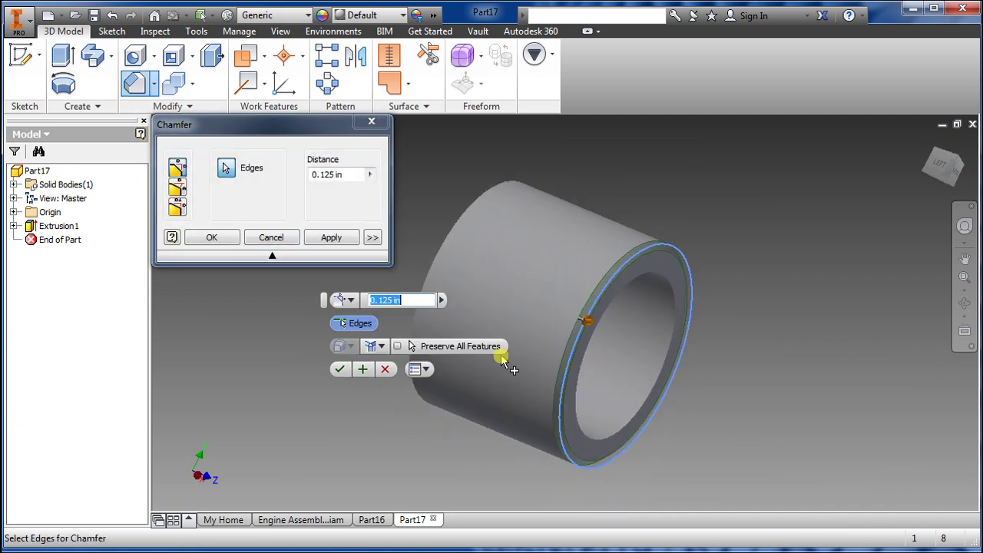
pyautogui.write('.25')
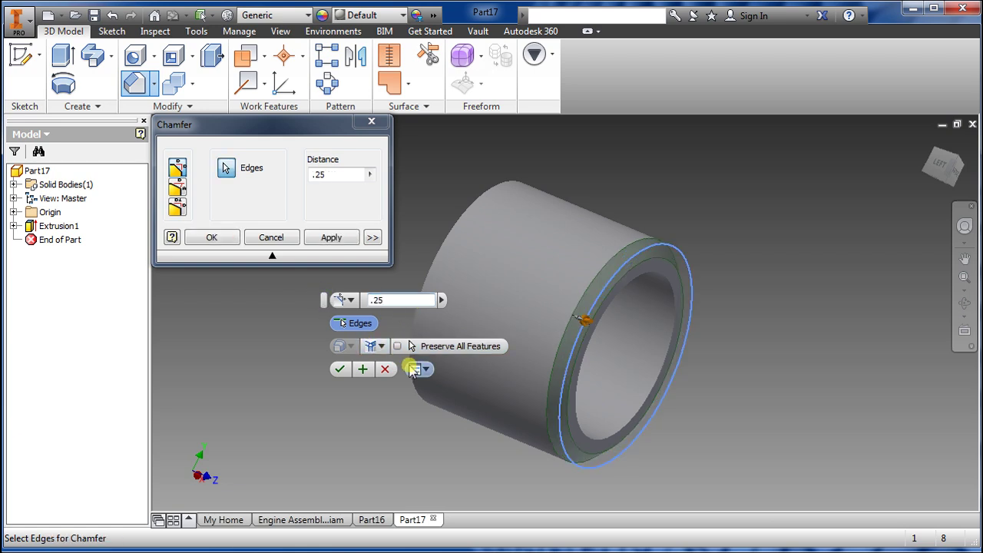
pyautogui.click(340, 370)
pyautogui.moveTo(336, 414)
pyautogui.keyDown('shift'); pyautogui.mouseDown(button='middle')
pyautogui.moveTo(256, 430)
pyautogui.moveTo(321, 411)
pyautogui.mouseUp(button='middle'); pyautogui.keyUp('shift')
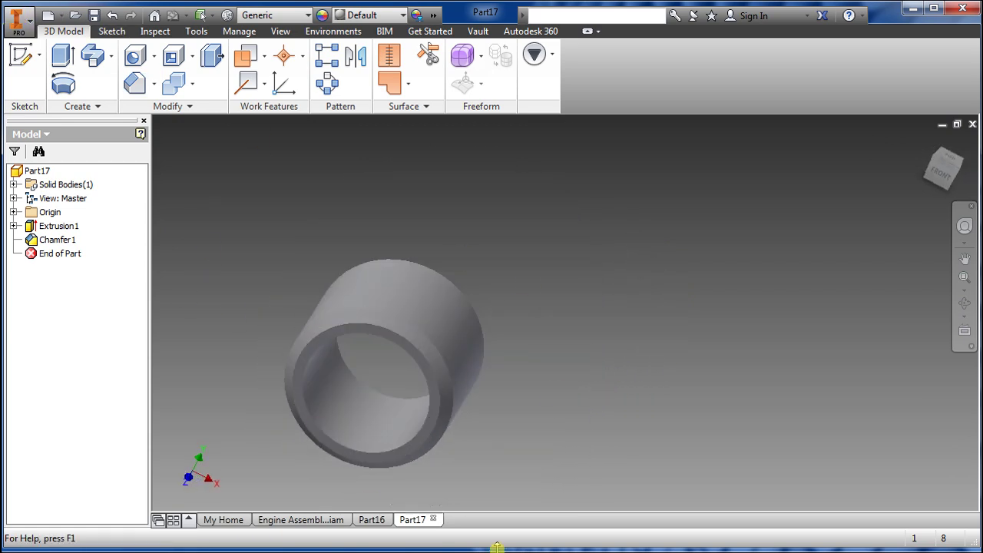
pyautogui.scroll(4, 542, 406)
pyautogui.scroll(-2, 543, 411)
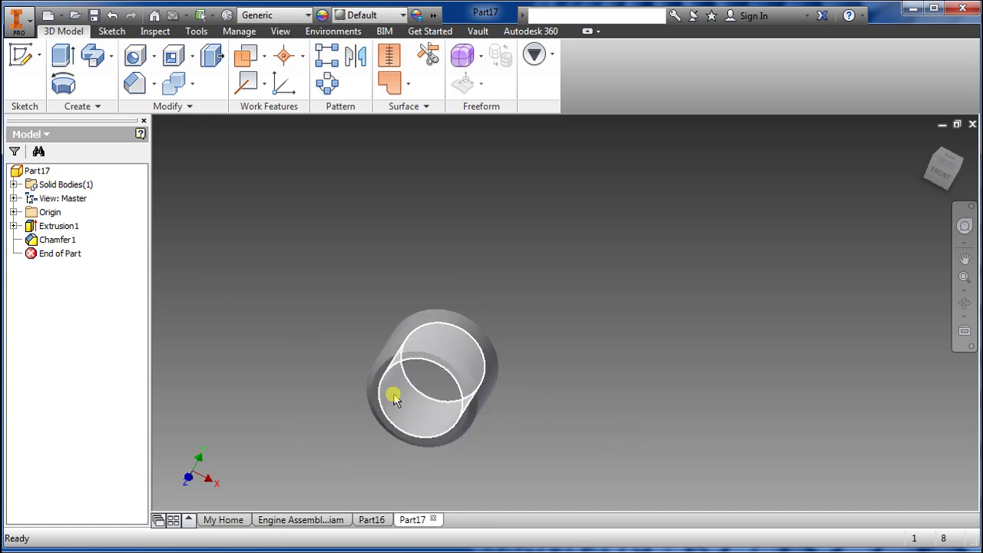
pyautogui.scroll(-3, 328, 400)
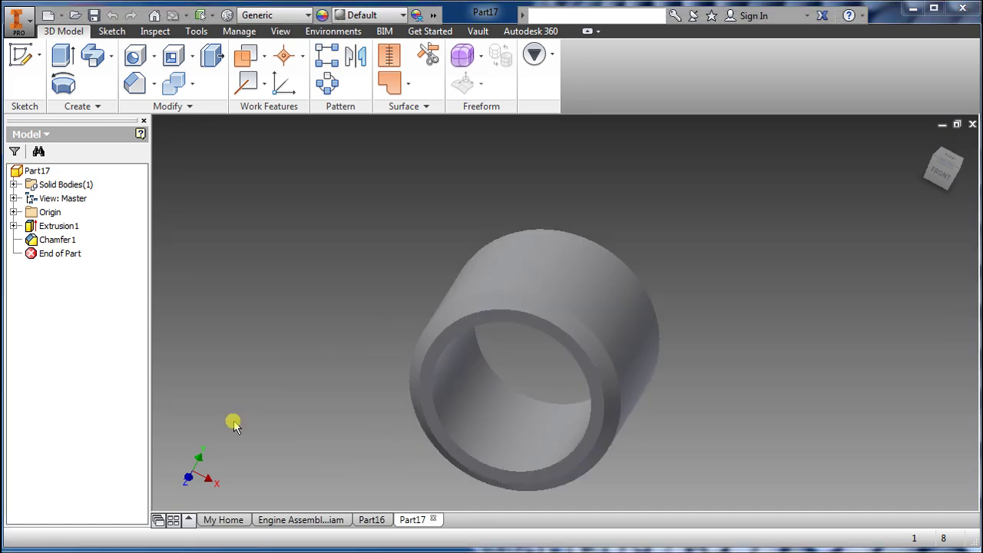
# Create a new part and start a 2D sketch on the XY plane
pyautogui.click(61, 15)
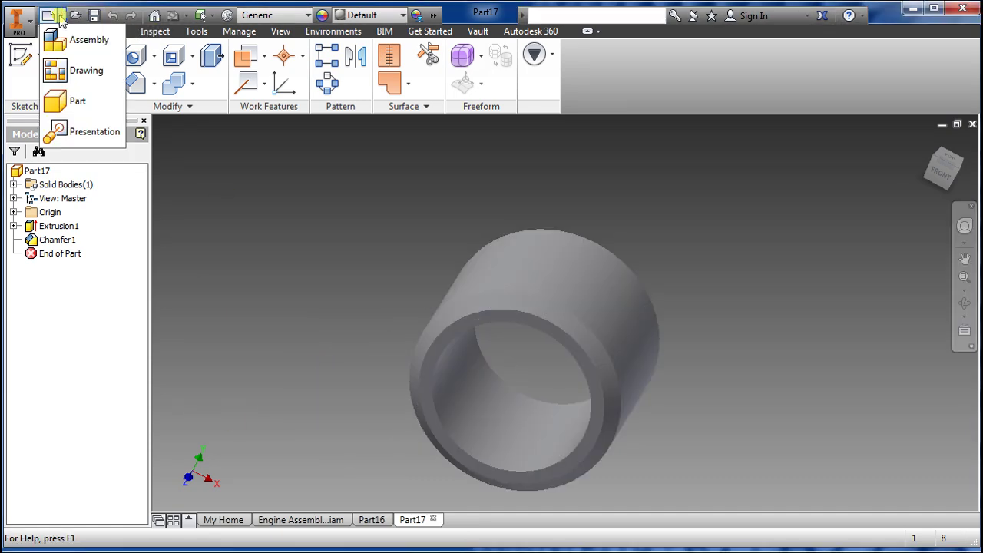
pyautogui.click(67, 103)
pyautogui.click(20, 55)
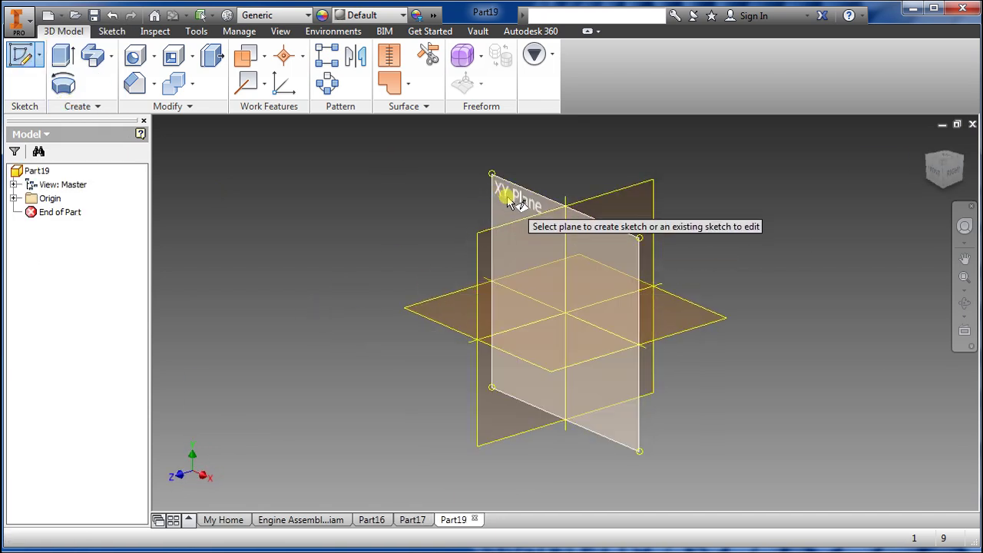
pyautogui.click(507, 194)
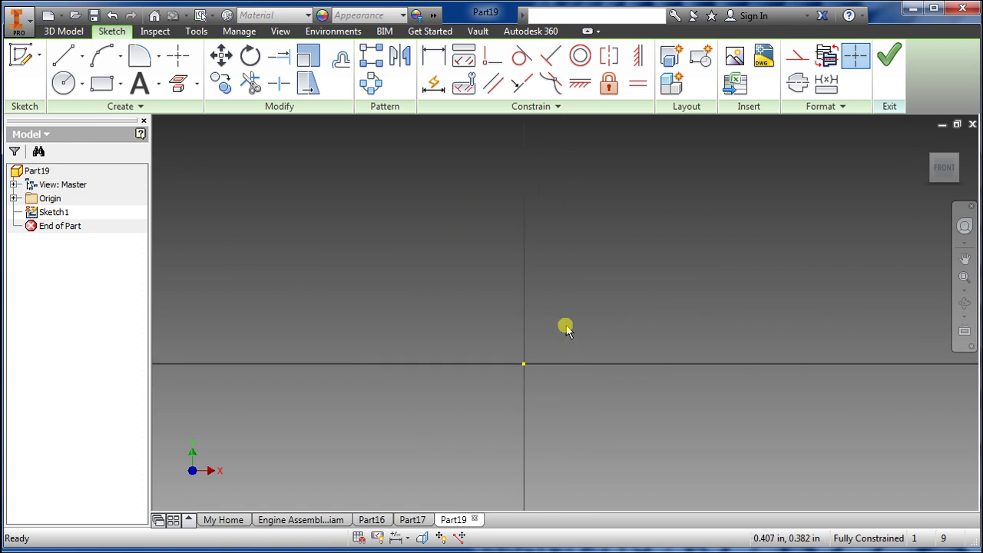
# Draw lines from the origin: 4 in up, 2 in across, and 0.5 in down
pyautogui.click(63, 58)
pyautogui.click(408, 413)
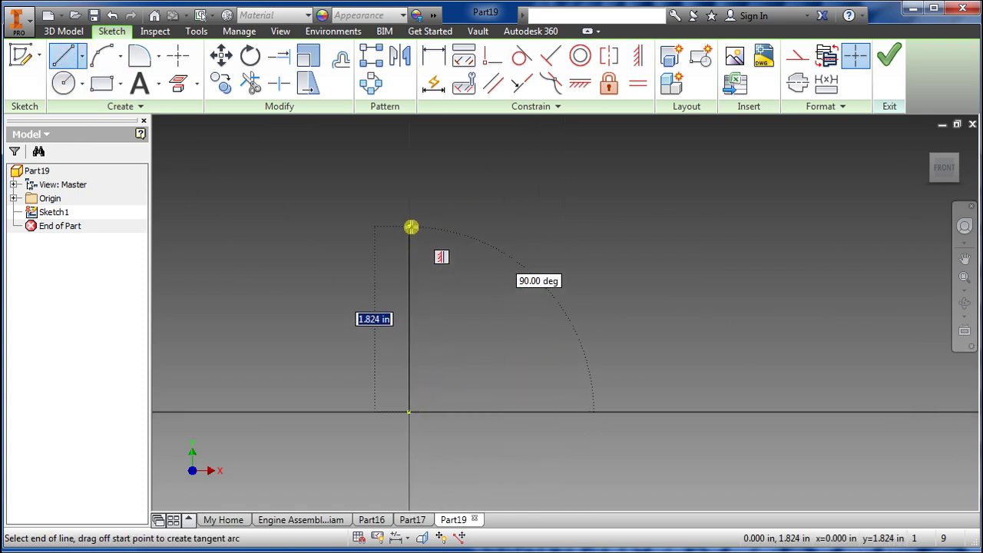
pyautogui.write('4')
pyautogui.press('Return')
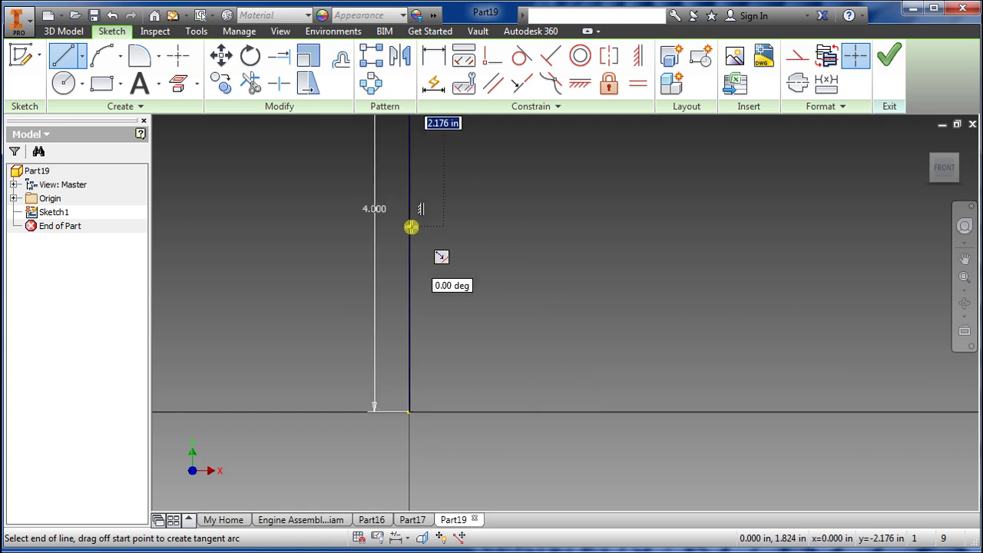
pyautogui.scroll(-5, 403, 354)
pyautogui.scroll(10, 390, 352)
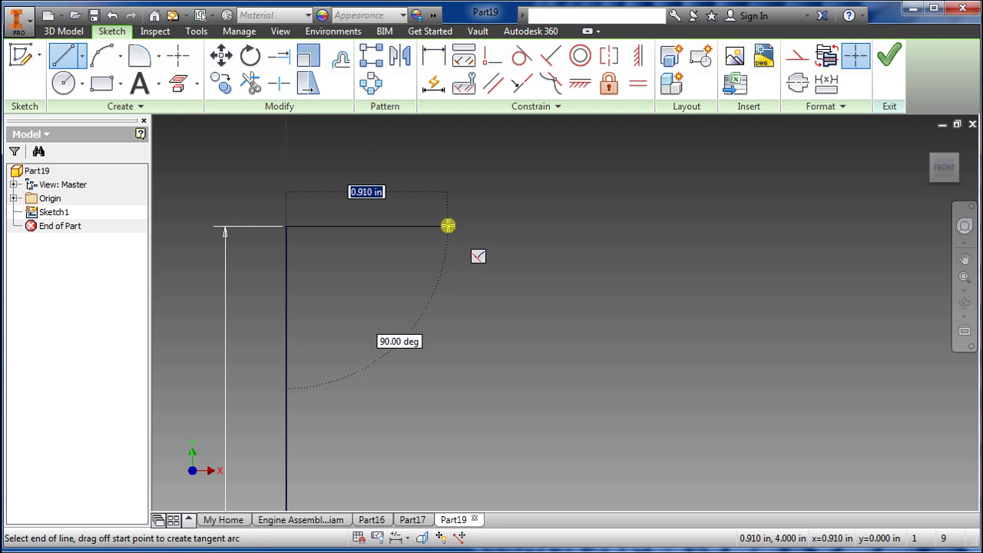
pyautogui.write('2')
pyautogui.press('Return')
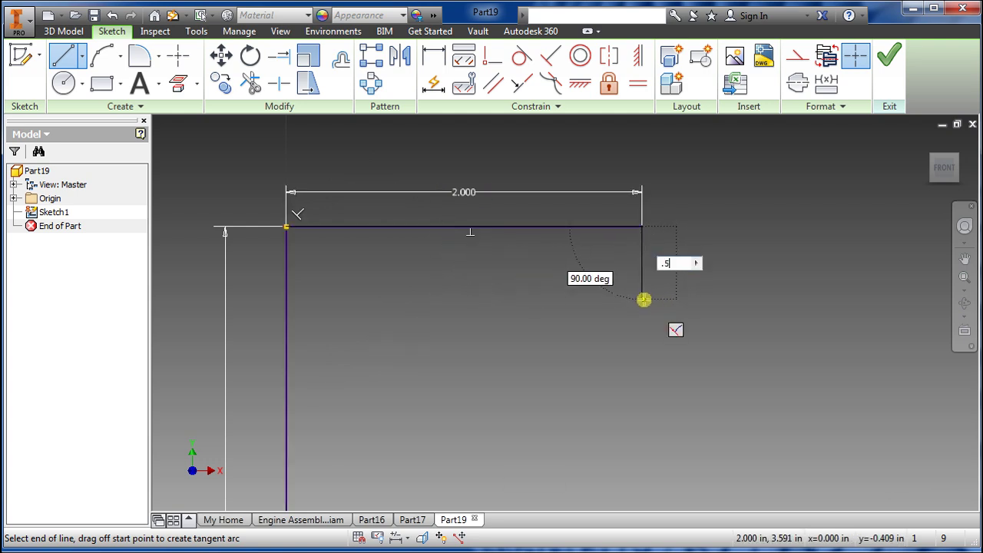
pyautogui.write('.5')
pyautogui.press('Return')
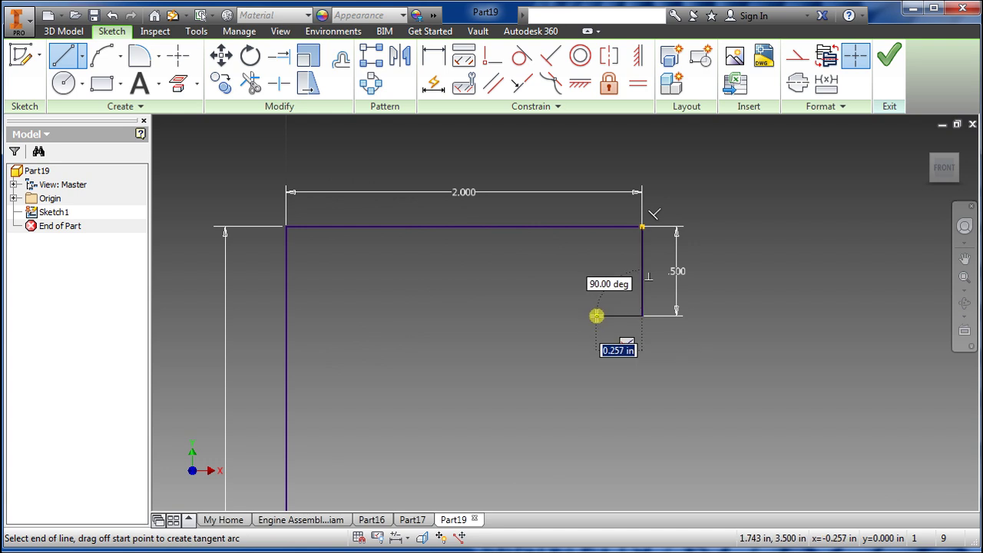
# Draw the ring grooves as a series of 0.125 in line segments
pyautogui.write('.125')
pyautogui.press('Return')
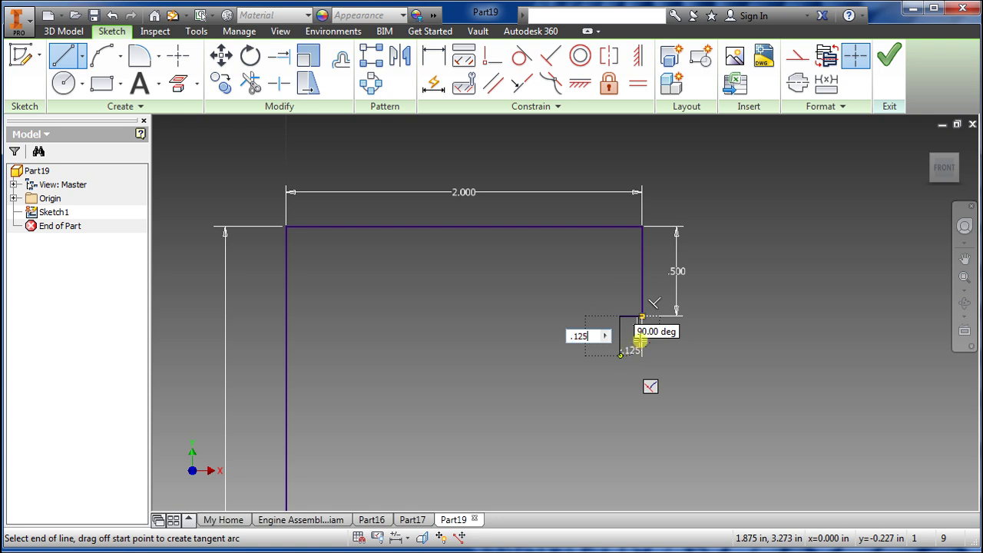
pyautogui.press('Return')
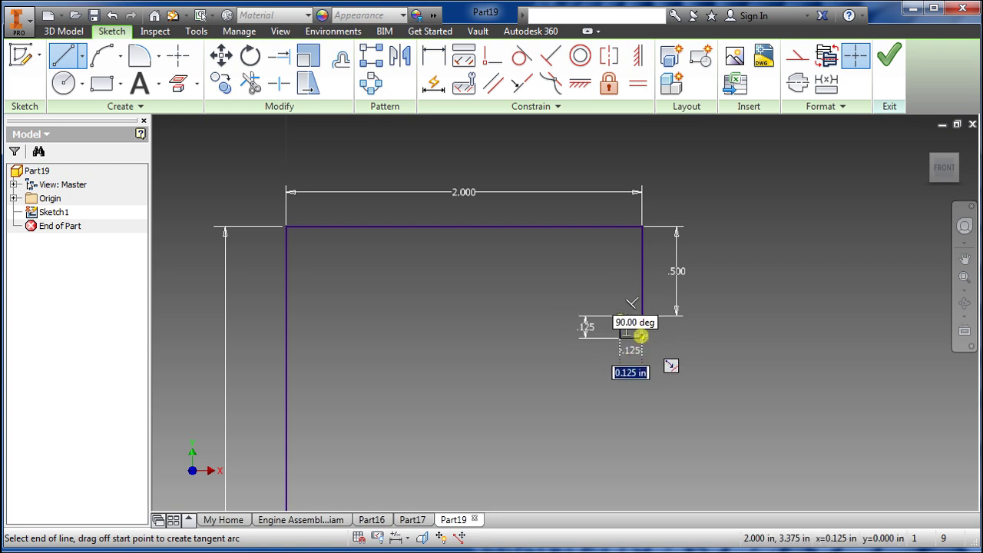
pyautogui.write('.12')
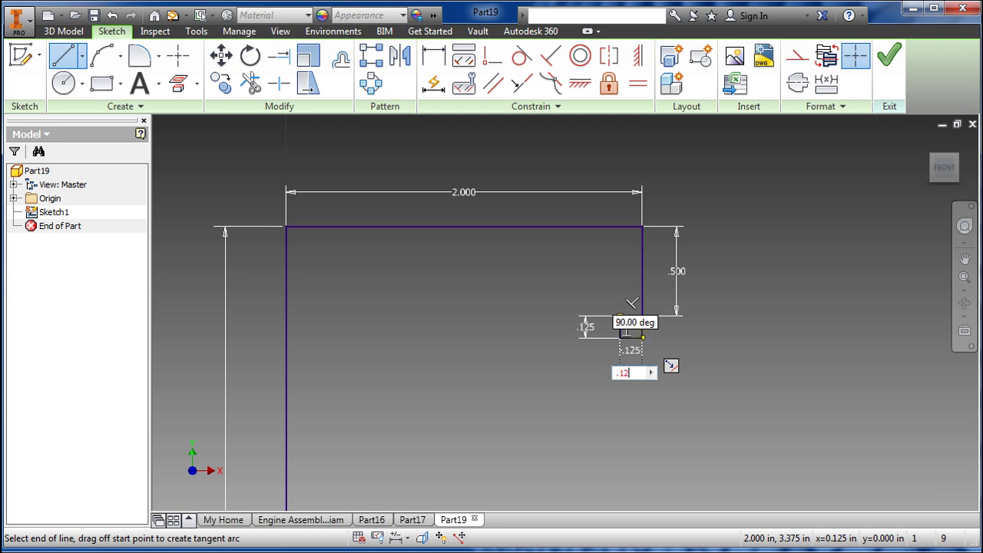
pyautogui.press('Return')
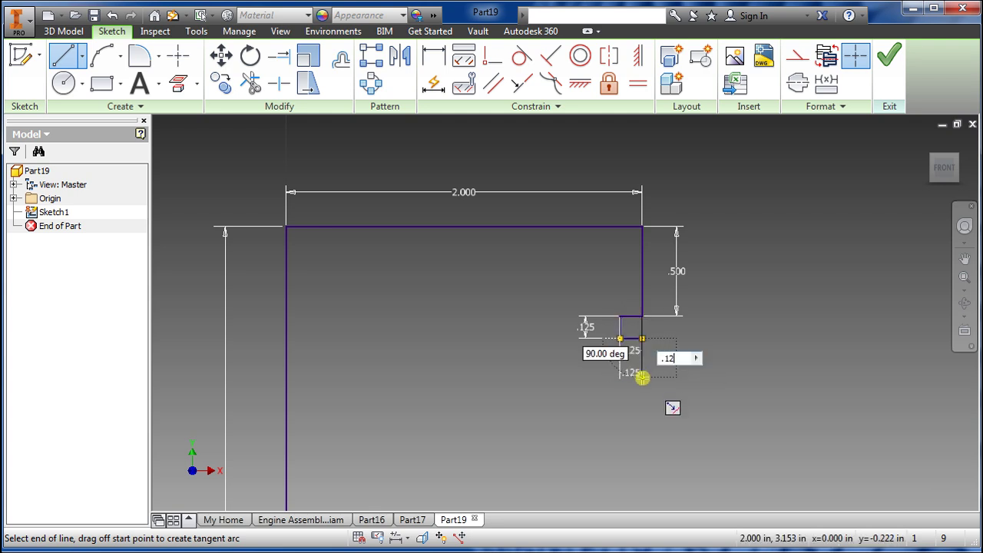
pyautogui.press('Return')
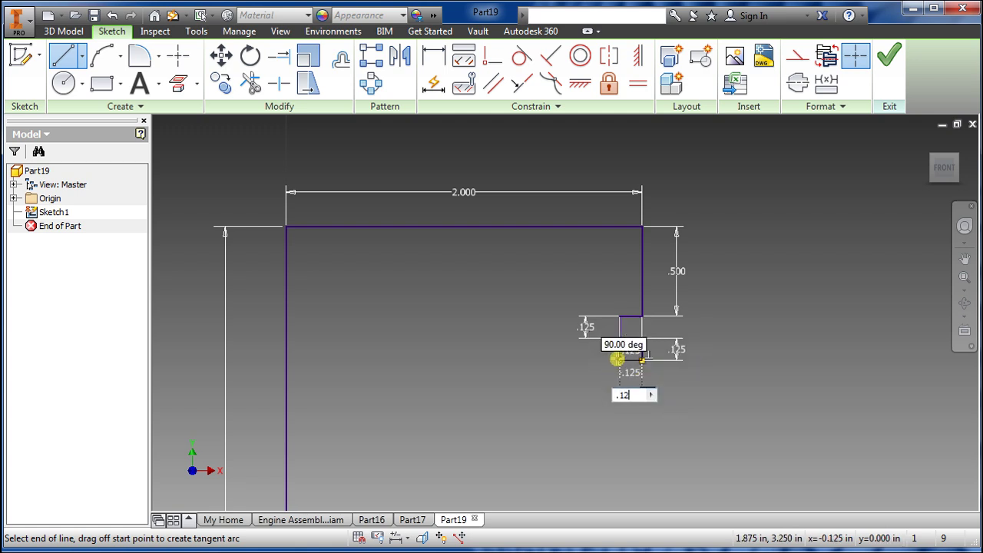
pyautogui.press('Return')
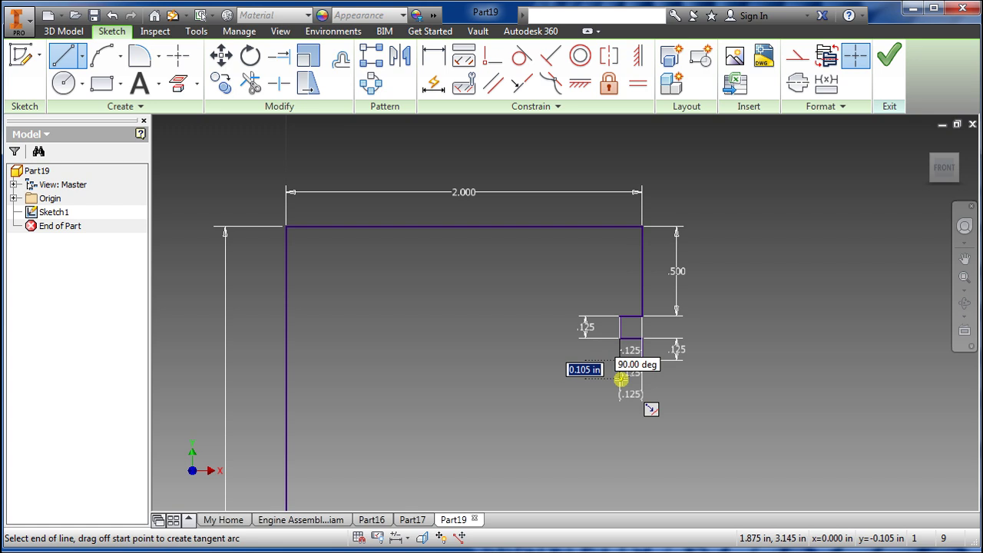
pyautogui.write('.125')
pyautogui.press('Return')
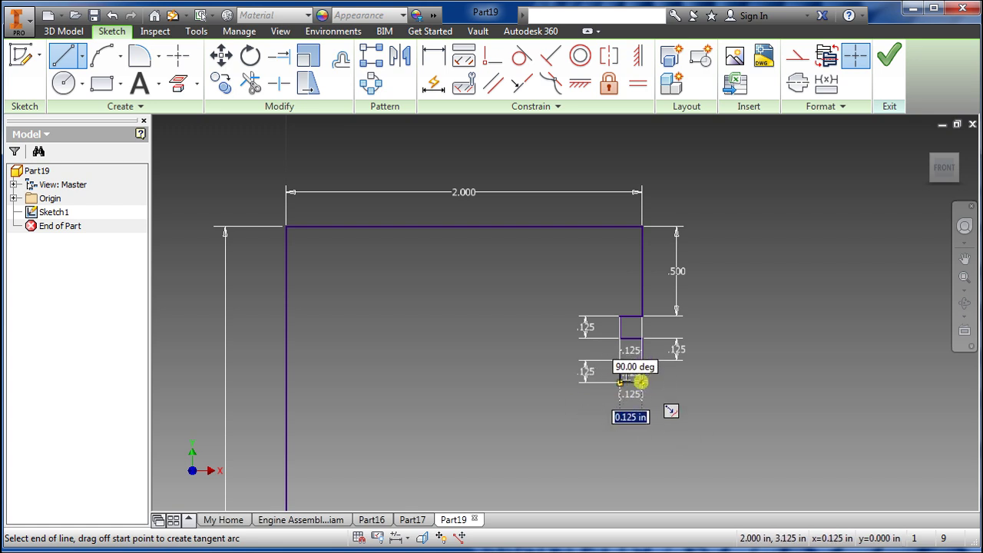
pyautogui.click(641, 382)
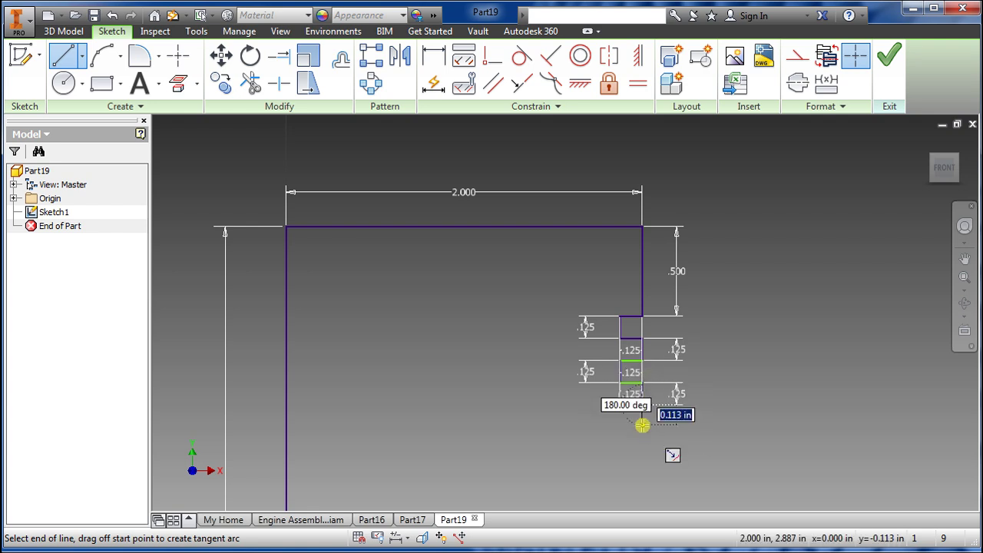
pyautogui.press('Return')
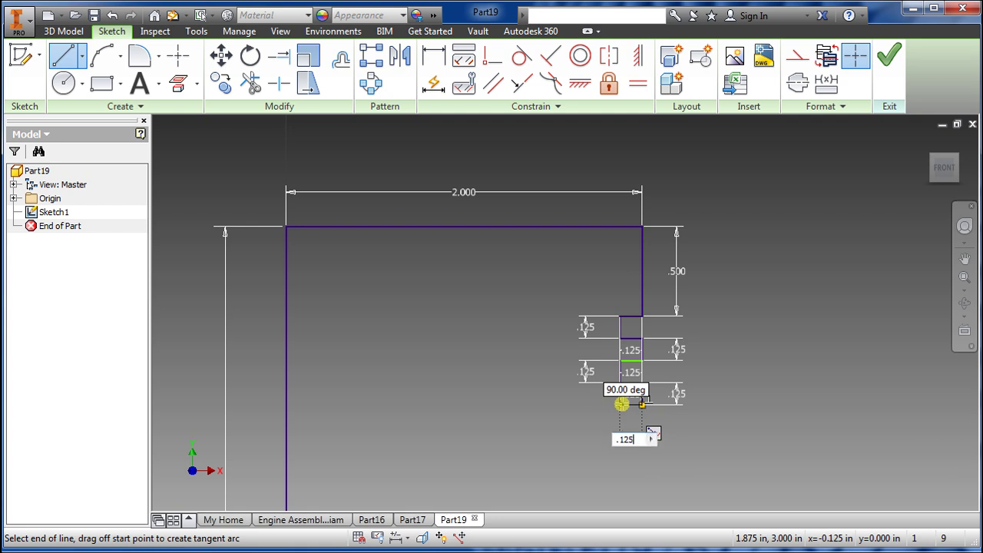
pyautogui.write('.125')
pyautogui.press('Return')
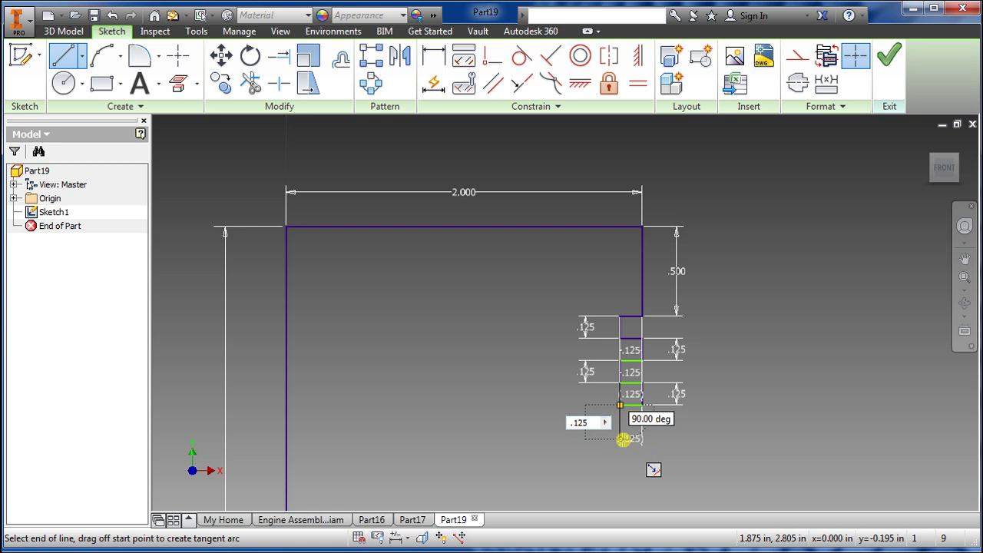
pyautogui.write('.125')
pyautogui.press('Return')
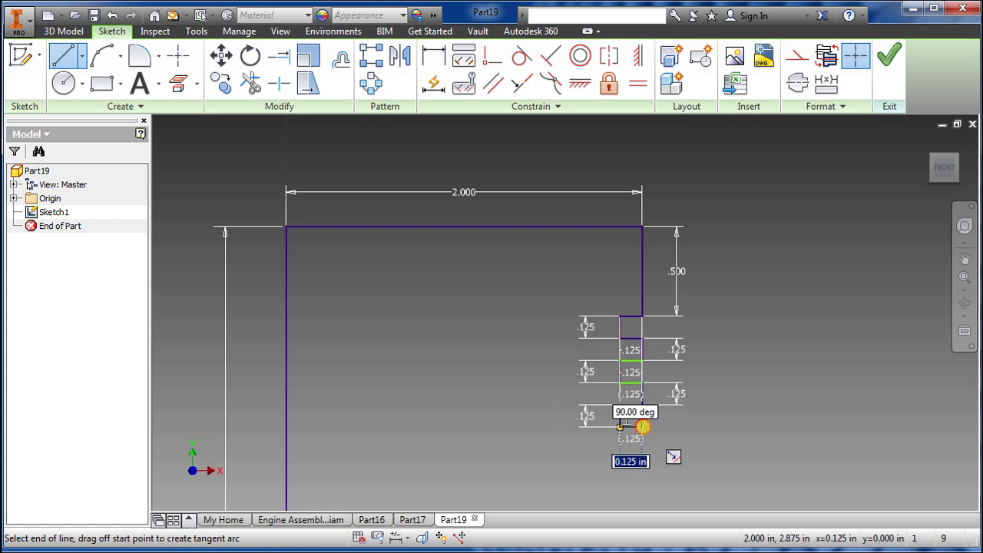
pyautogui.click(642, 427)
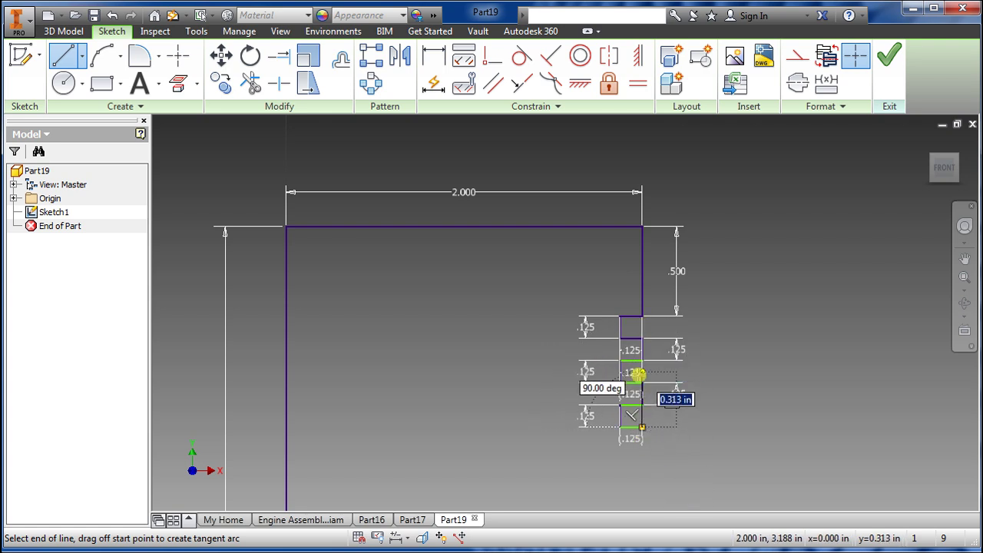
# Run the outer wall down to the base, close the profile, and finish the sketch
pyautogui.scroll(-5, 637, 374)
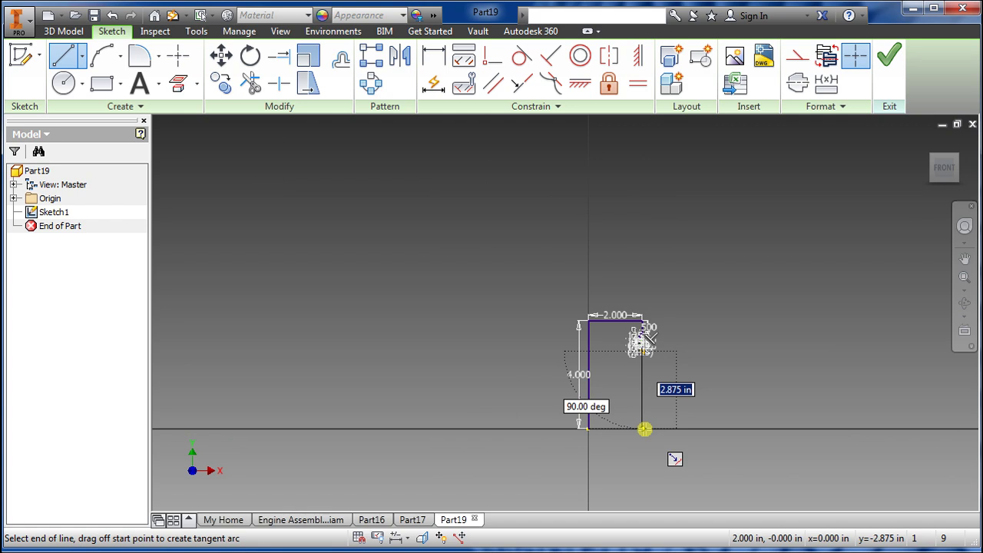
pyautogui.click(643, 428)
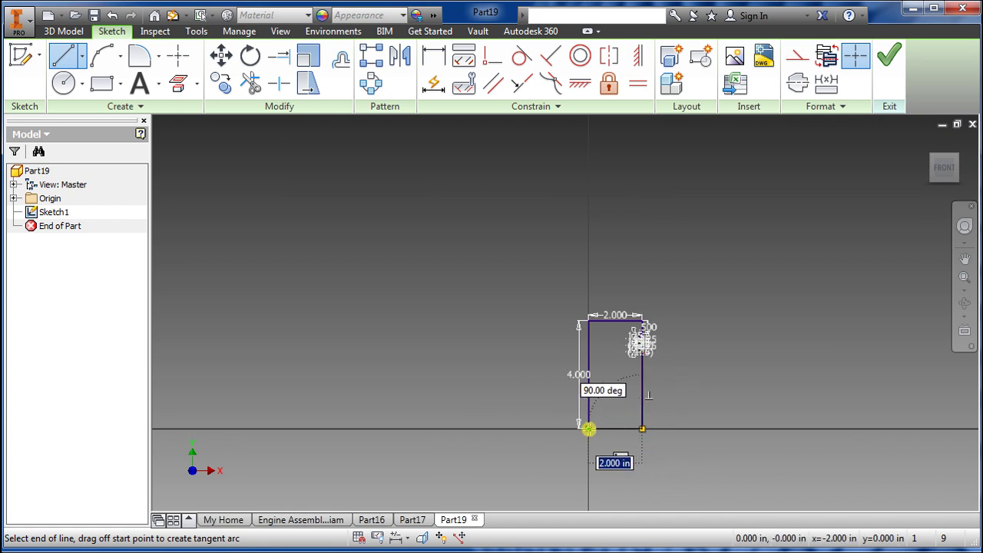
pyautogui.click(588, 429)
pyautogui.click(891, 55)
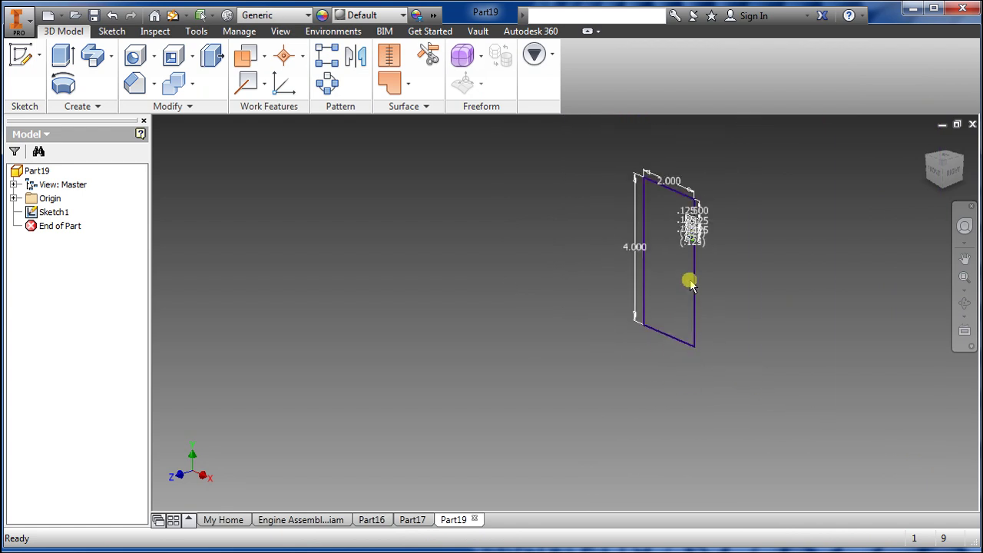
# Revolve the profile a full 360° about its left sketch line into the grooved piston body
pyautogui.click(63, 82)
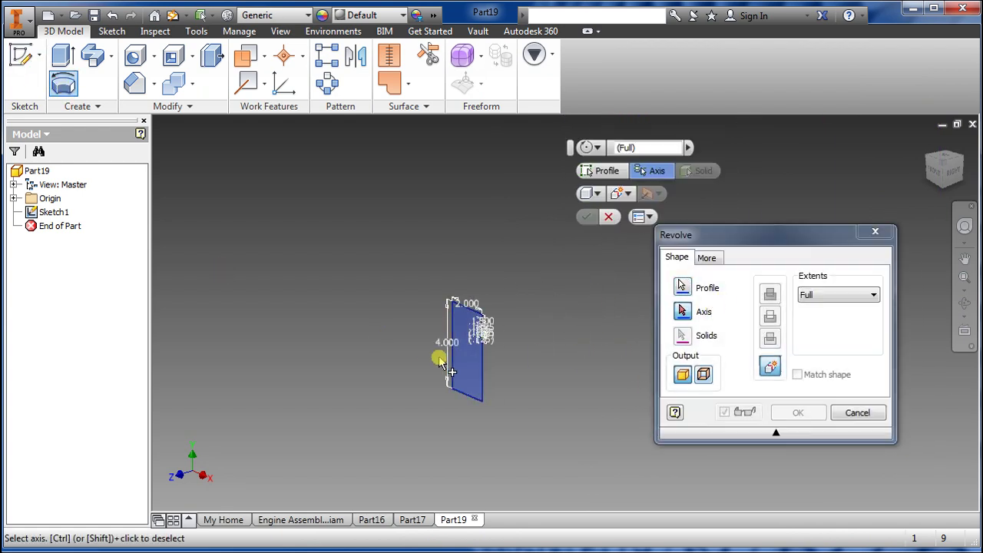
pyautogui.scroll(-5, 452, 362)
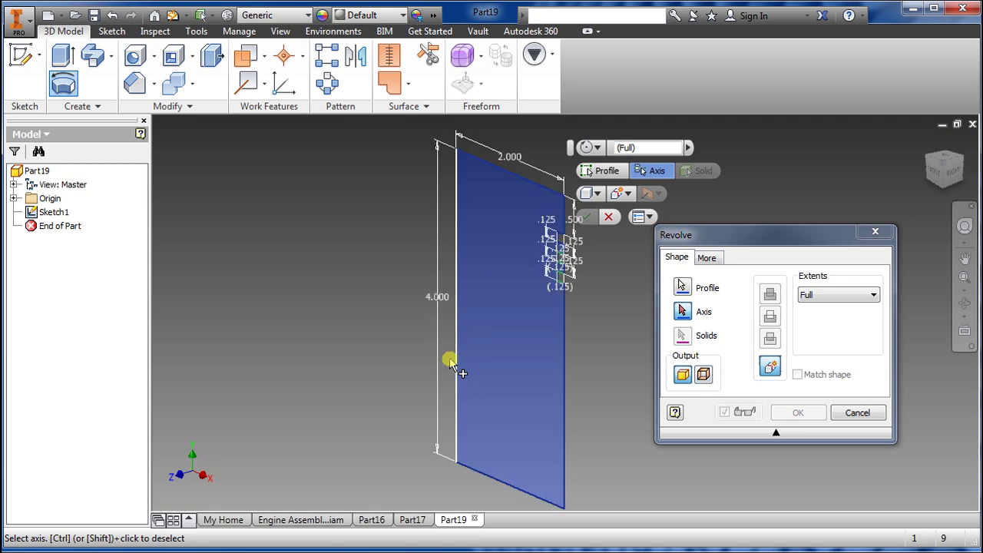
pyautogui.click(457, 361)
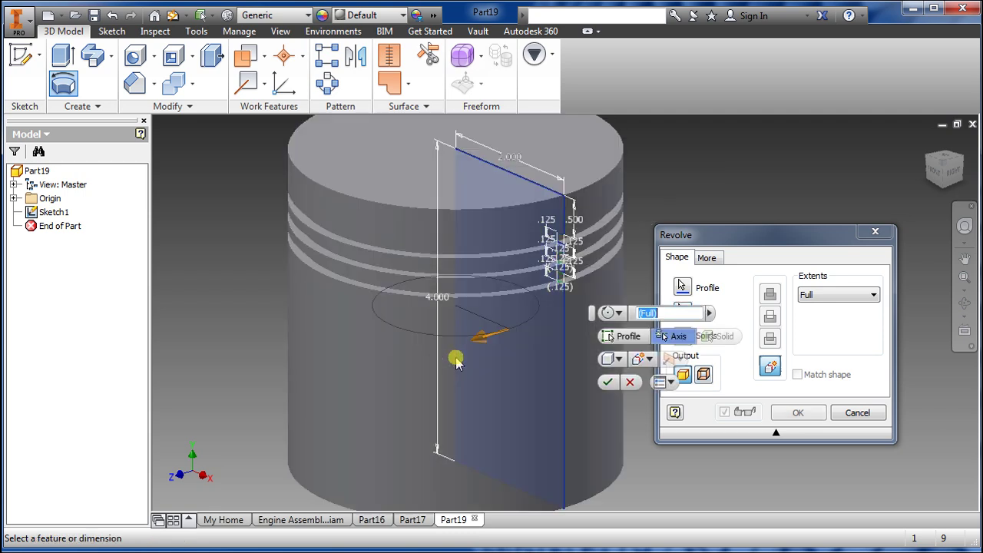
pyautogui.click(799, 414)
pyautogui.keyDown('shift'); pyautogui.moveTo(684, 410); pyautogui.dragTo(522, 346, button='middle'); pyautogui.keyUp('shift')
pyautogui.scroll(3, 524, 346)
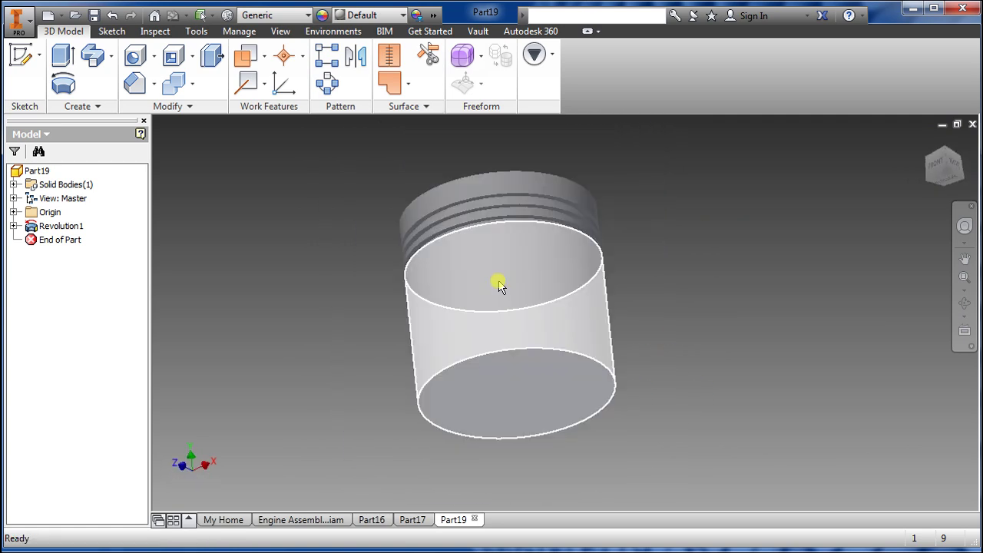
pyautogui.keyDown('shift'); pyautogui.moveTo(623, 413); pyautogui.dragTo(576, 447, button='middle'); pyautogui.keyUp('shift')
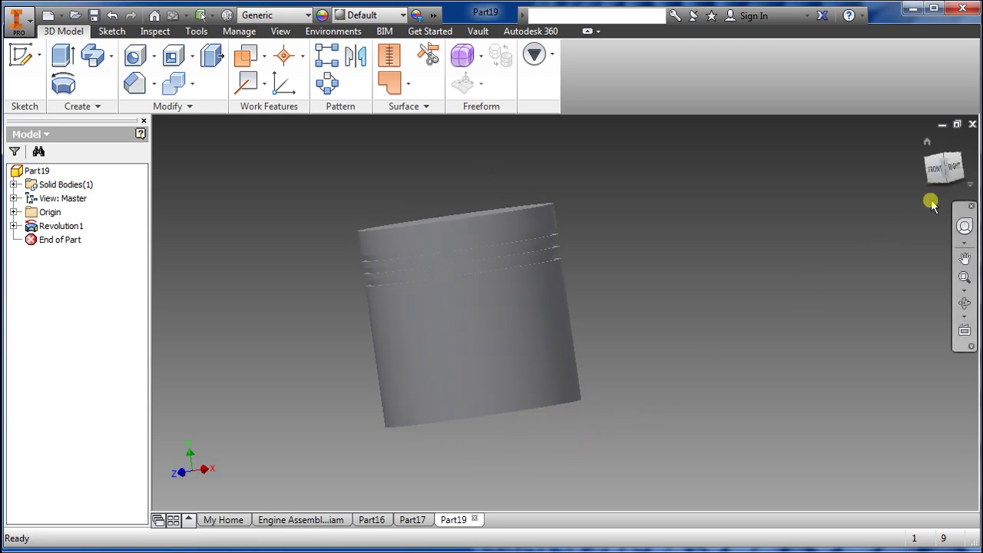
# Start a new sketch on the YZ Plane with the part sliced, viewed from the right
pyautogui.click(950, 168)
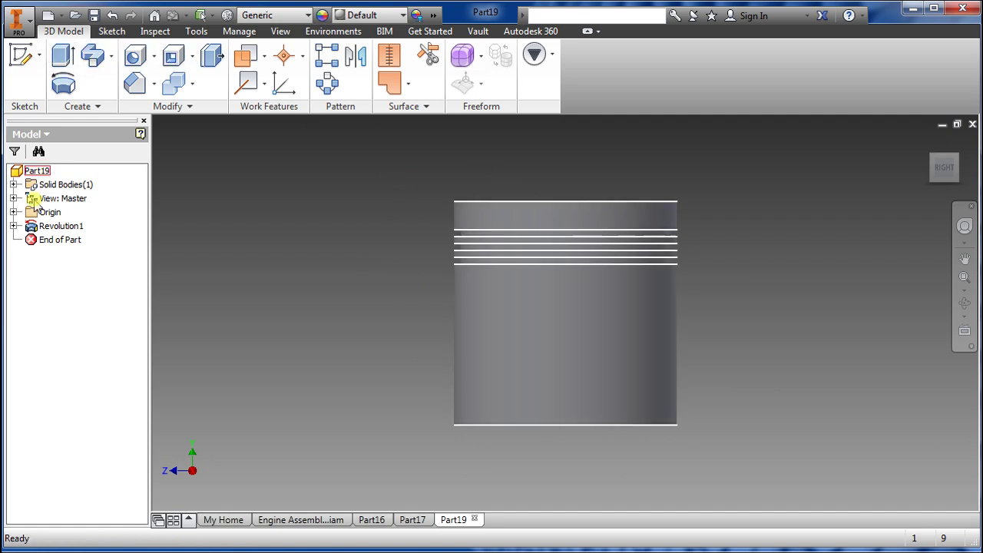
pyautogui.click(13, 212)
pyautogui.keyDown('shift'); pyautogui.moveTo(576, 377); pyautogui.dragTo(446, 395, button='middle'); pyautogui.keyUp('shift')
pyautogui.keyDown('shift'); pyautogui.moveTo(932, 207); pyautogui.dragTo(858, 217, button='middle'); pyautogui.keyUp('shift')
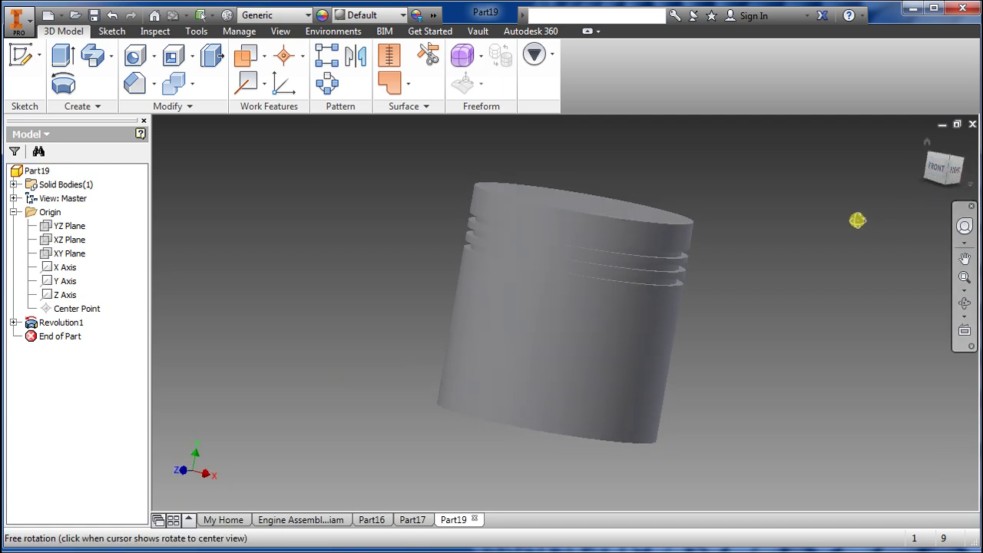
pyautogui.click(944, 167)
pyautogui.keyDown('shift'); pyautogui.moveTo(588, 315); pyautogui.dragTo(373, 347, button='middle'); pyautogui.keyUp('shift')
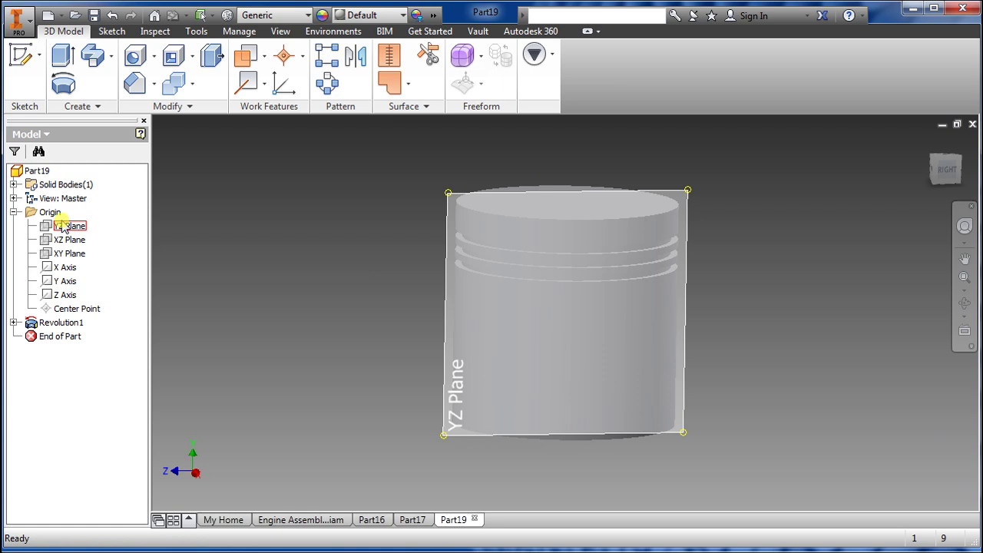
pyautogui.click(63, 228)
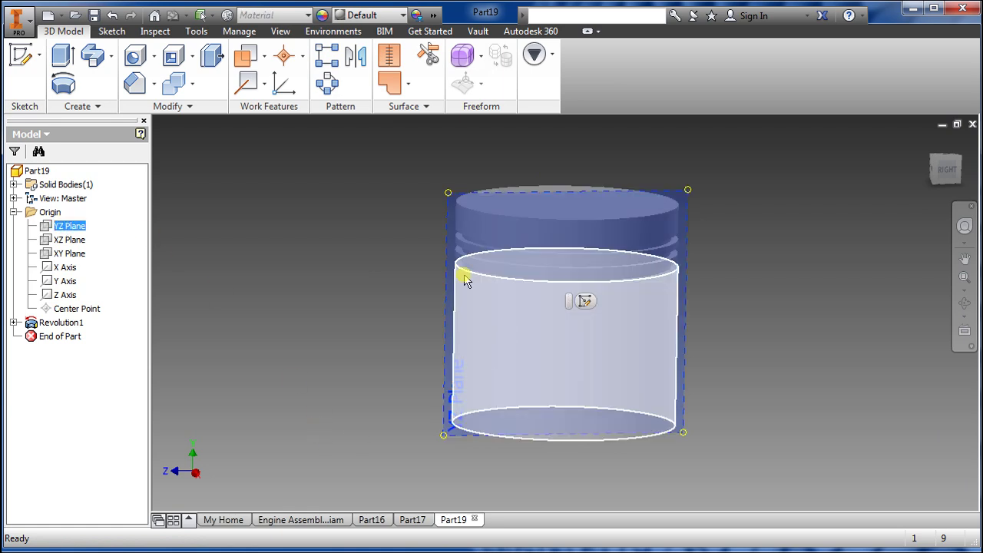
pyautogui.click(22, 55)
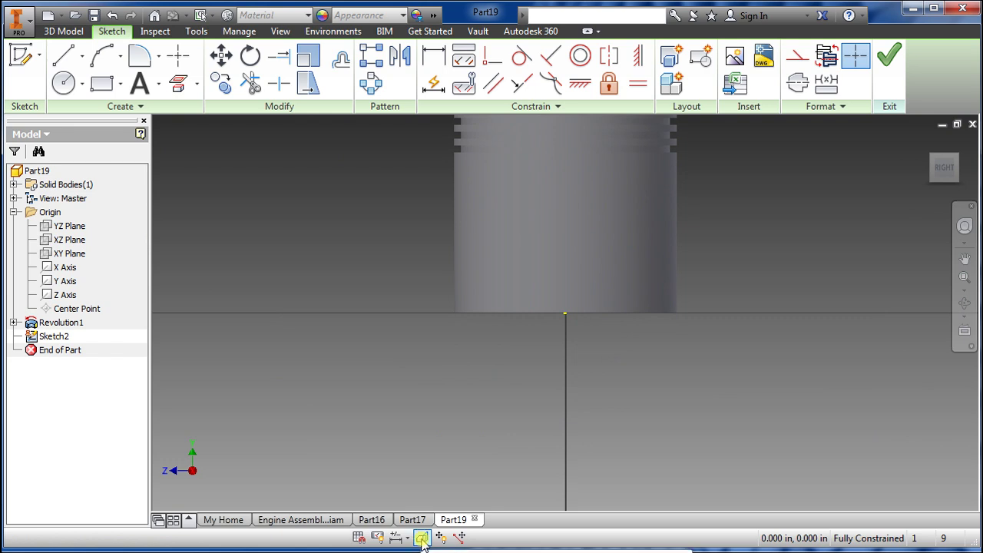
pyautogui.click(422, 539)
pyautogui.keyDown('shift'); pyautogui.moveTo(536, 435); pyautogui.dragTo(440, 374, button='middle'); pyautogui.keyUp('shift')
pyautogui.click(944, 169)
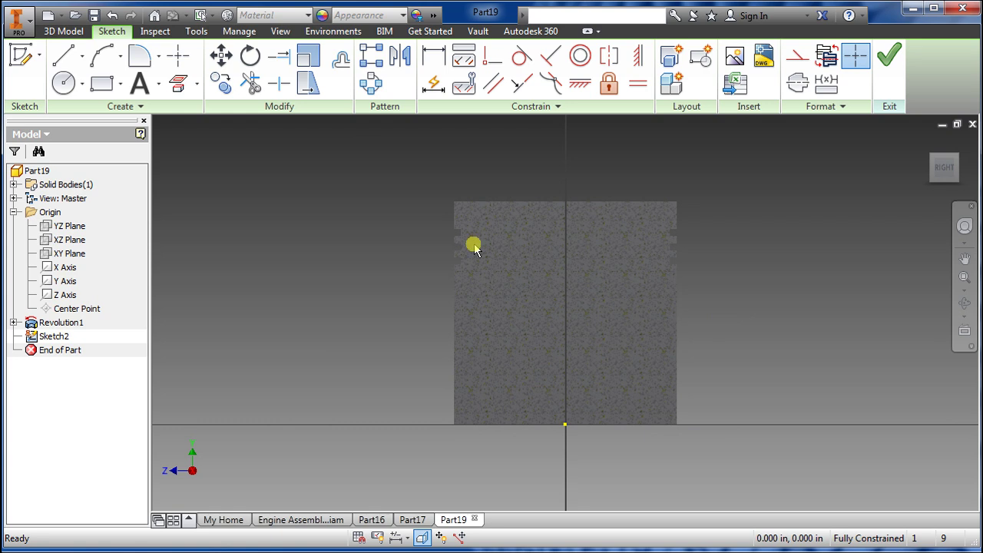
# Draw a 1.000 circle on the vertical axis, dimensioned 2.125 below the piston top
pyautogui.click(64, 83)
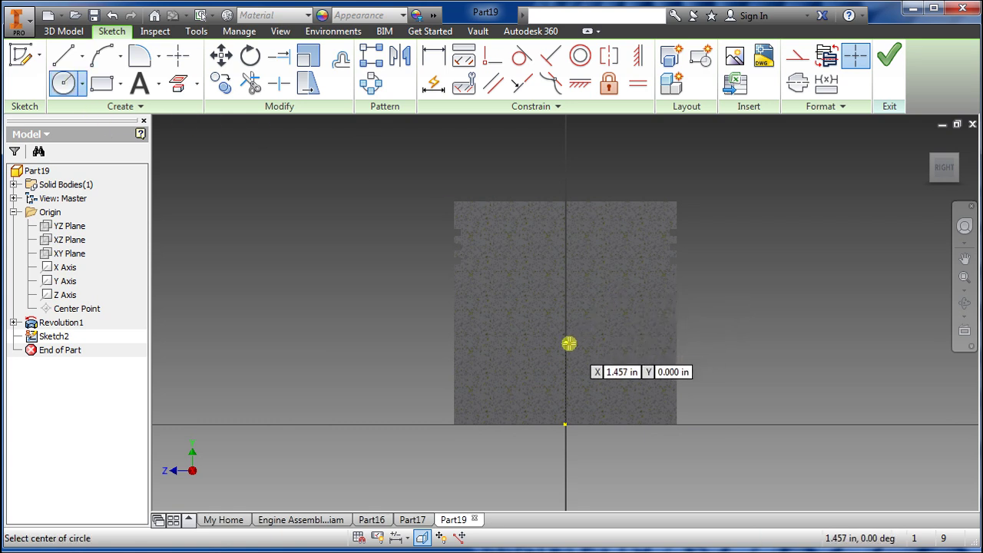
pyautogui.click(568, 343)
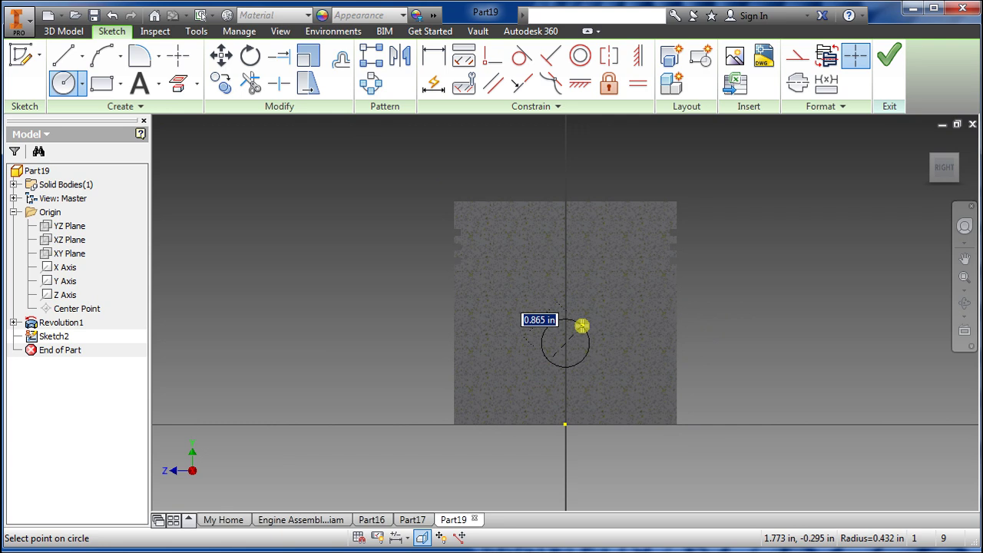
pyautogui.press('Return')
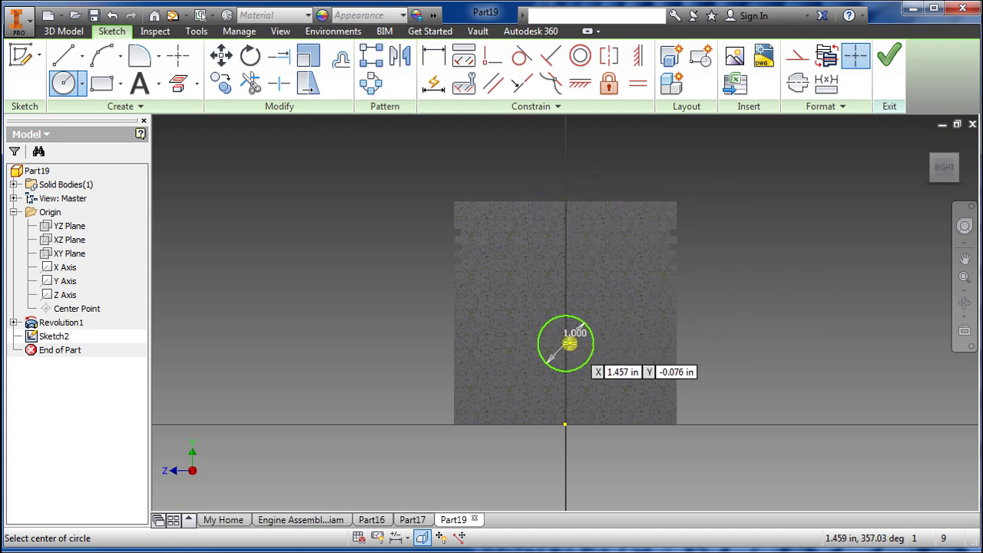
pyautogui.click(434, 55)
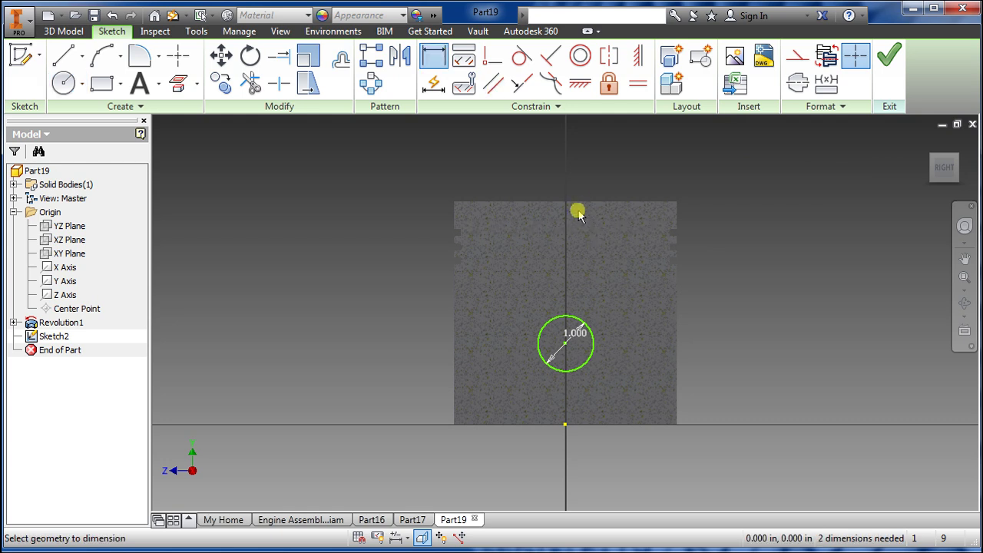
pyautogui.click(576, 202)
pyautogui.click(566, 345)
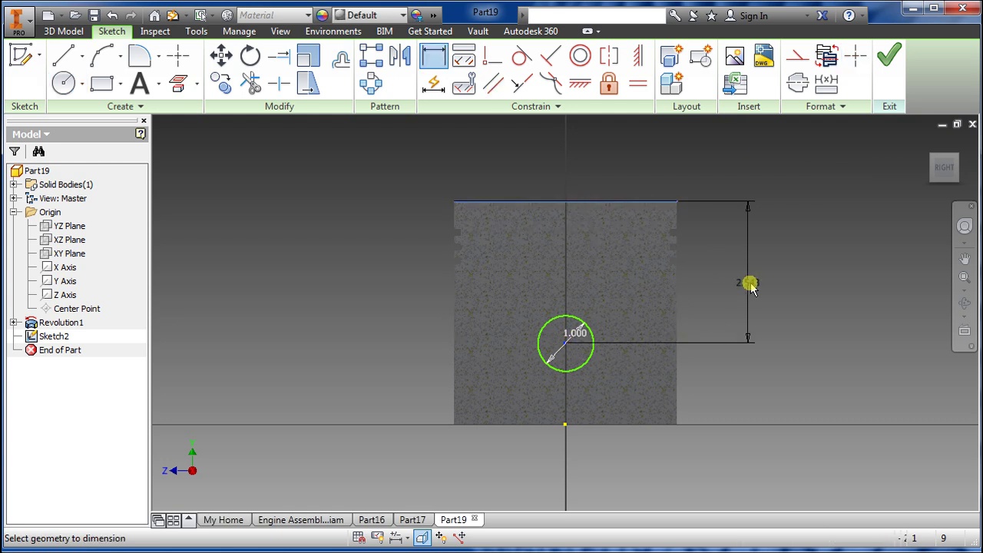
pyautogui.click(729, 288)
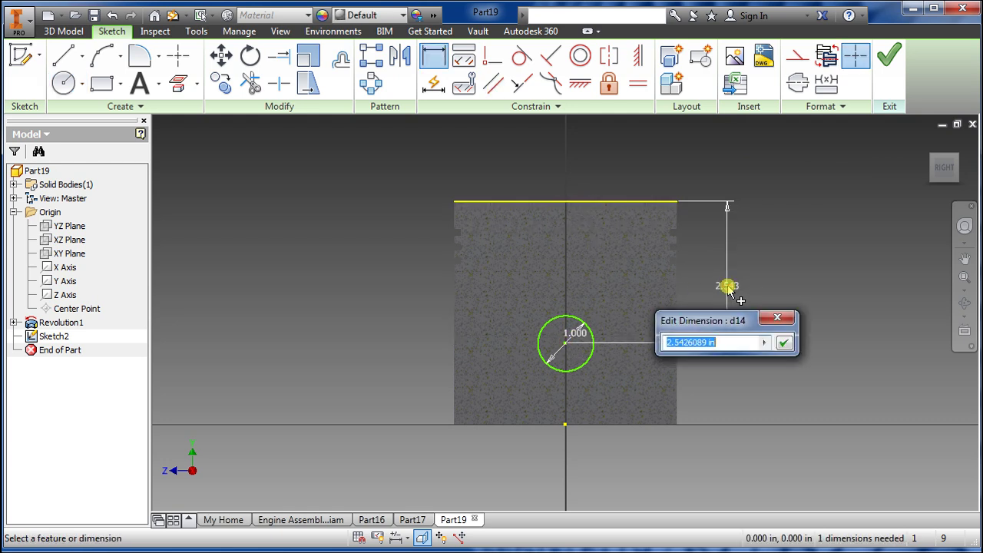
pyautogui.write('2.125')
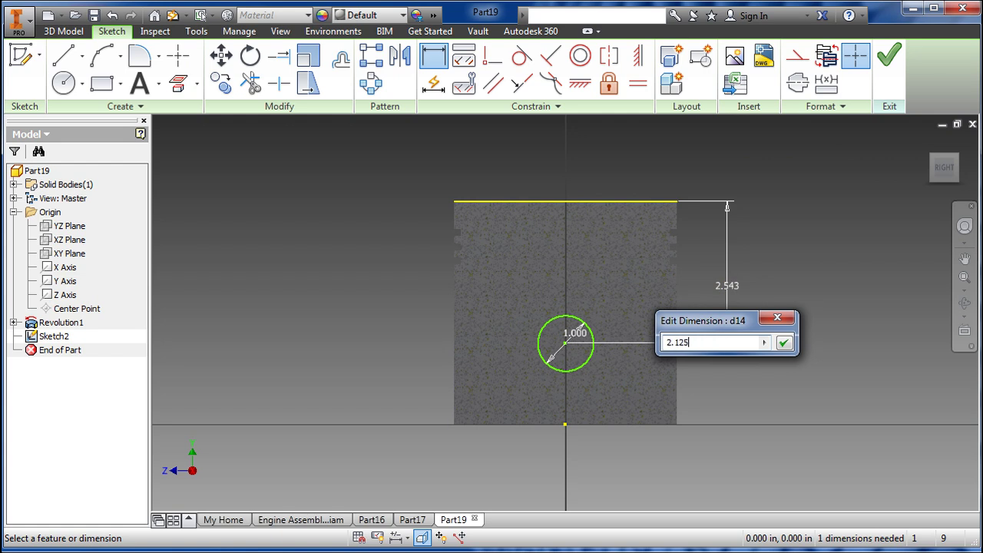
pyautogui.press('Return')
pyautogui.click(890, 56)
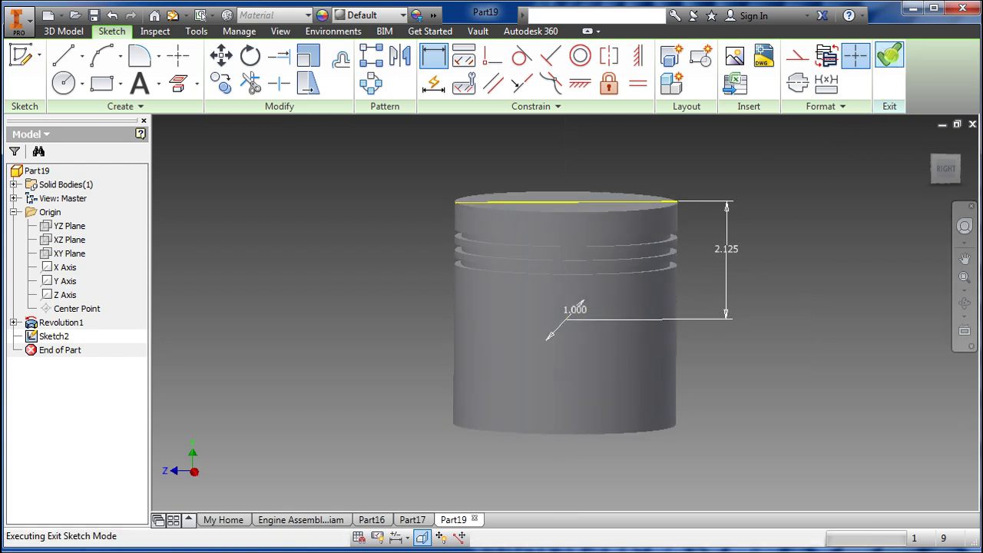
# Extrude the circle as a symmetric Through All cut to make the 1.000 pin hole
pyautogui.keyDown('shift'); pyautogui.moveTo(351, 345); pyautogui.dragTo(382, 360, button='middle'); pyautogui.keyUp('shift')
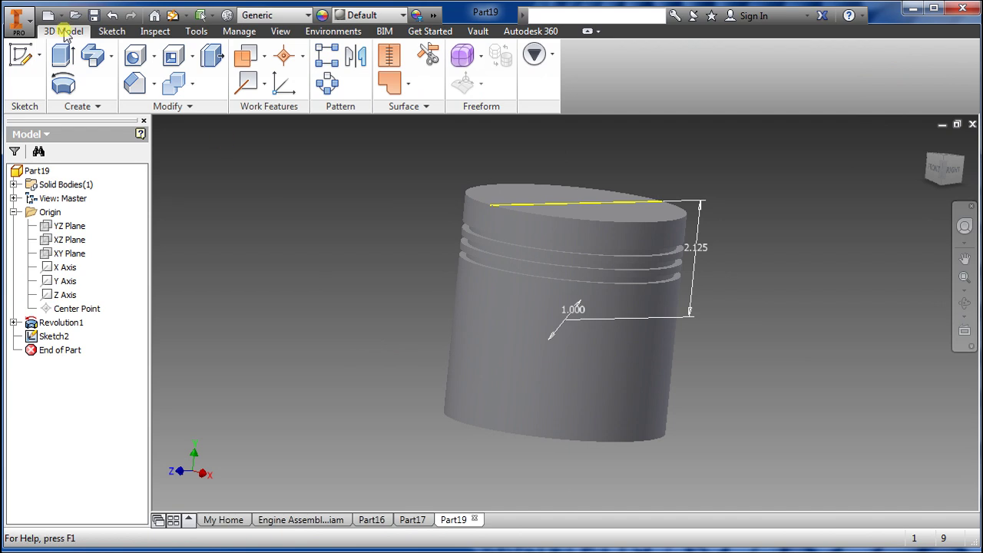
pyautogui.click(63, 55)
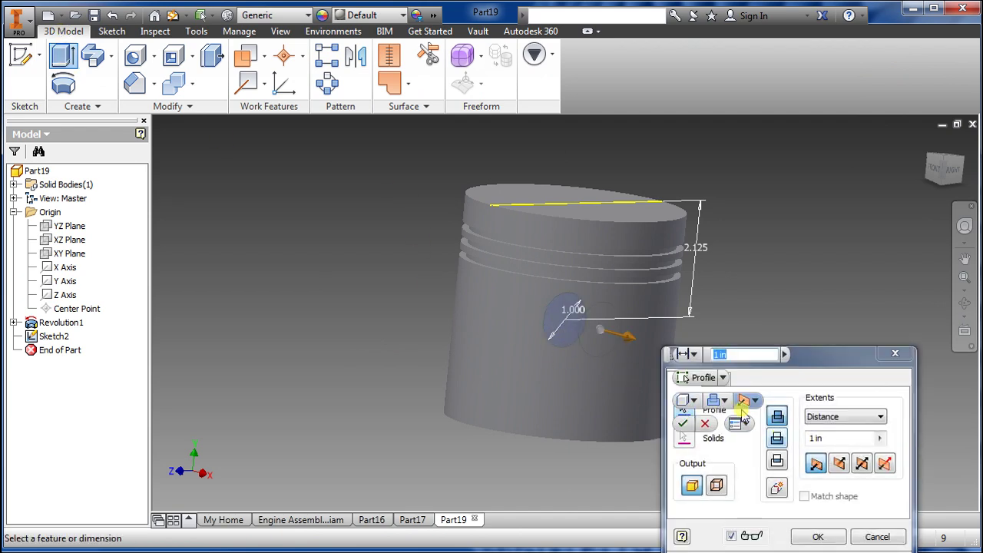
pyautogui.click(722, 400)
pyautogui.click(739, 436)
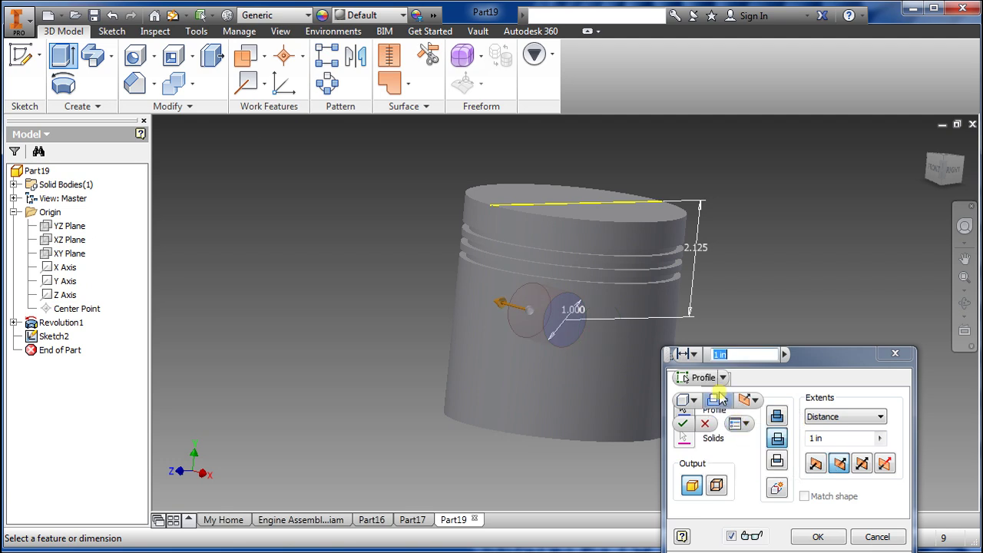
pyautogui.moveTo(805, 359); pyautogui.dragTo(330, 316)
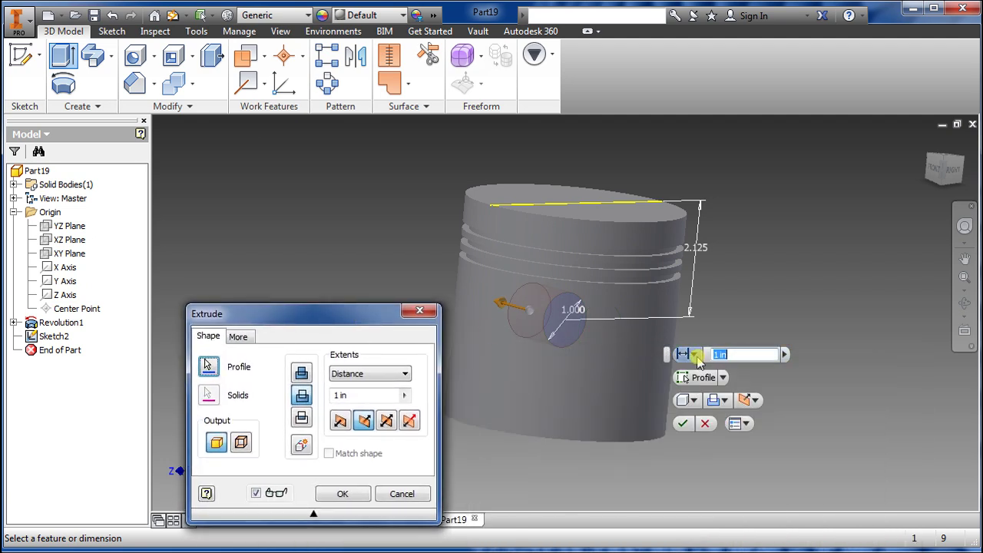
pyautogui.click(695, 356)
pyautogui.click(698, 443)
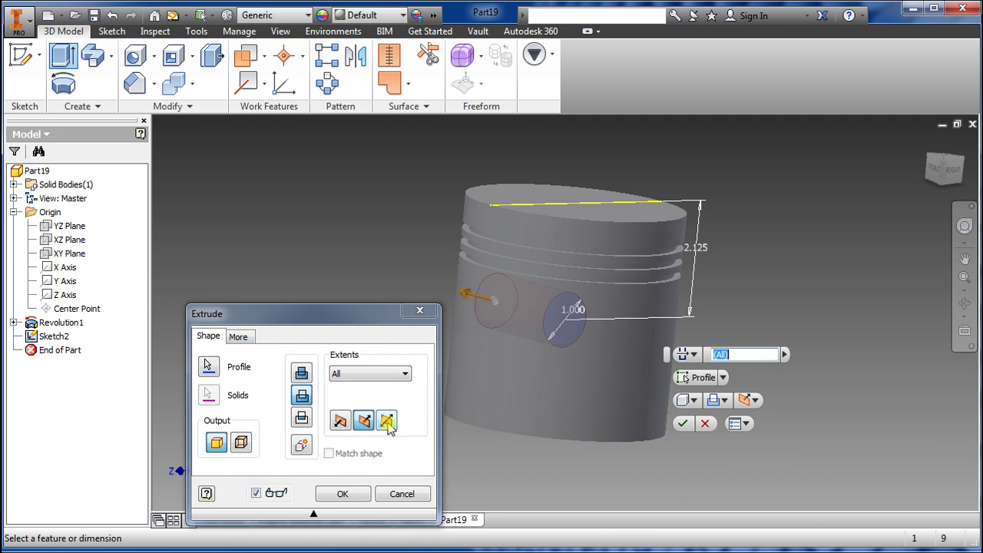
pyautogui.click(752, 403)
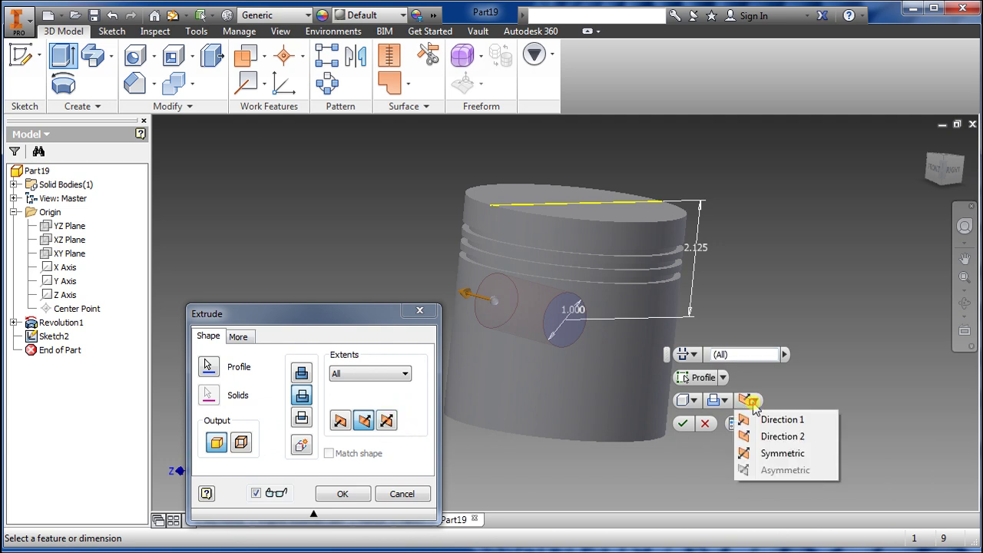
pyautogui.click(776, 455)
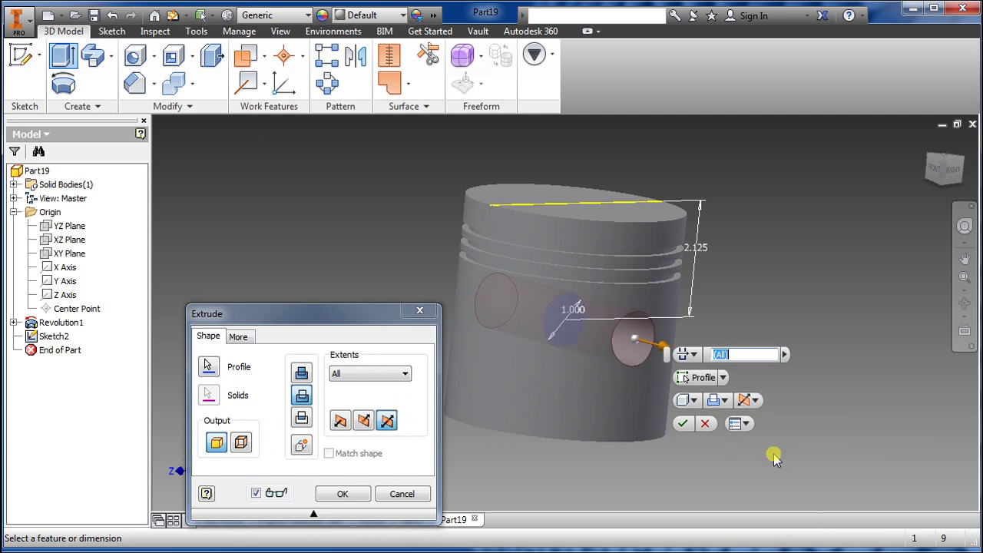
pyautogui.click(684, 423)
pyautogui.keyDown('shift'); pyautogui.moveTo(686, 422); pyautogui.dragTo(771, 413, button='middle'); pyautogui.keyUp('shift')
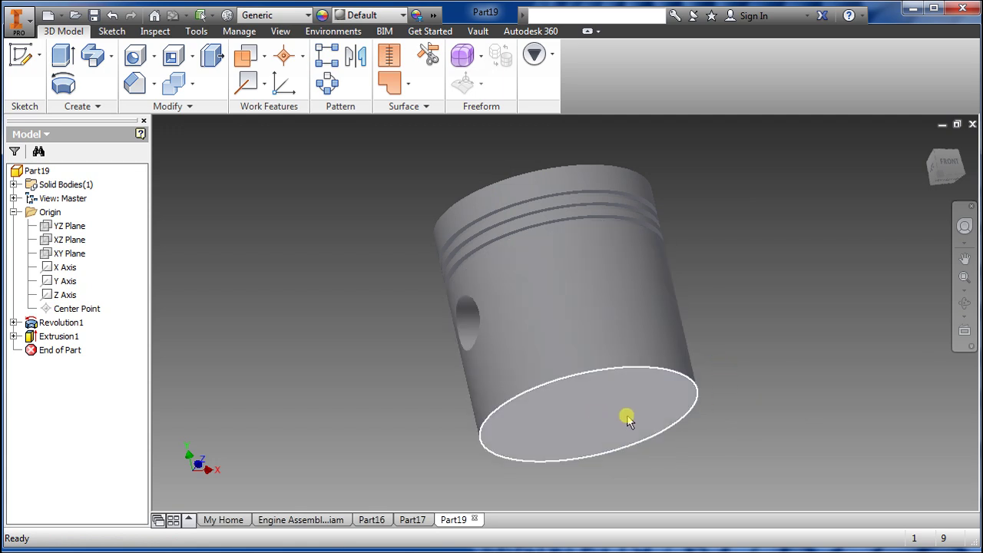
pyautogui.click(175, 58)
# Shell the piston to 0.125 in walls with the bottom face removed
pyautogui.click(615, 396)
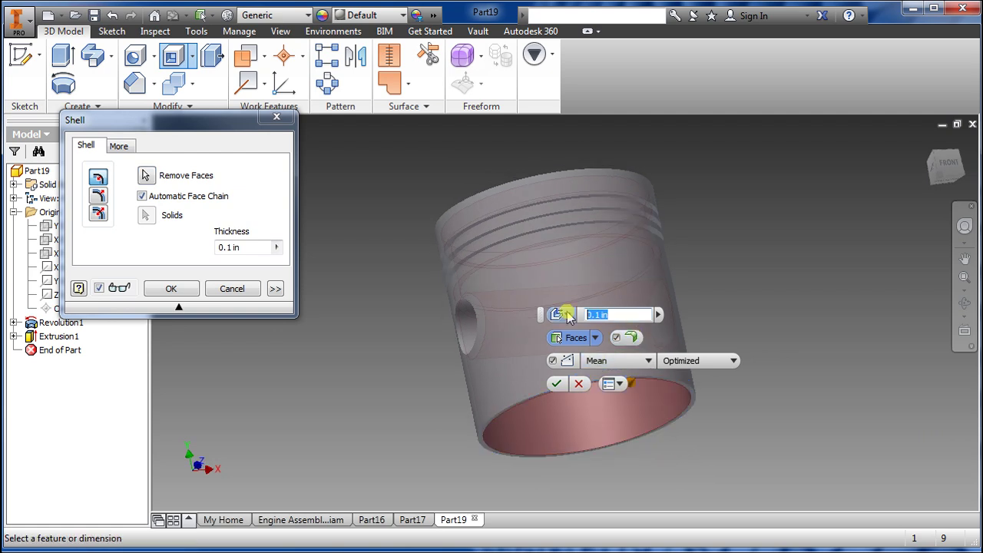
pyautogui.write('.')
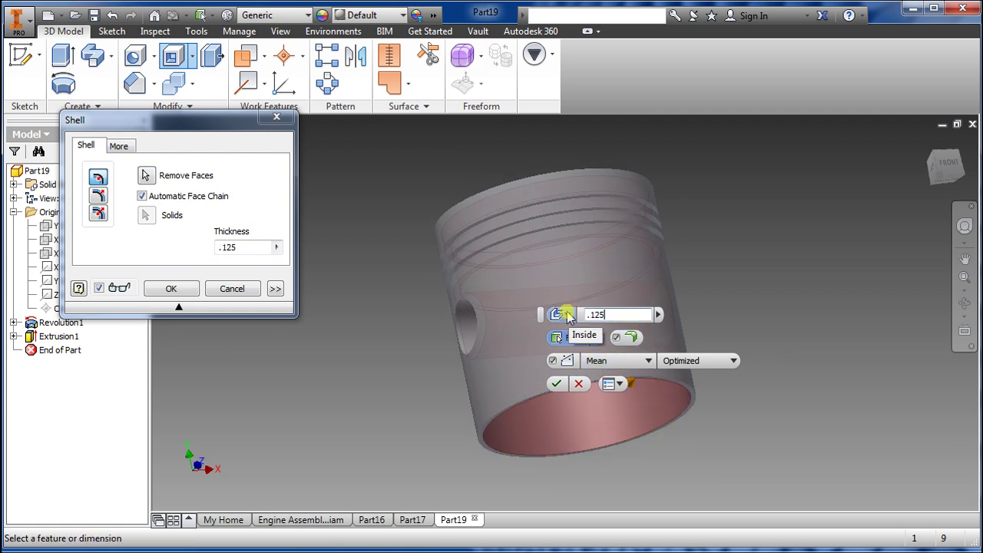
pyautogui.write('125')
pyautogui.press('Return')
pyautogui.keyDown('shift'); pyautogui.moveTo(705, 469); pyautogui.dragTo(585, 346, button='middle'); pyautogui.keyUp('shift')
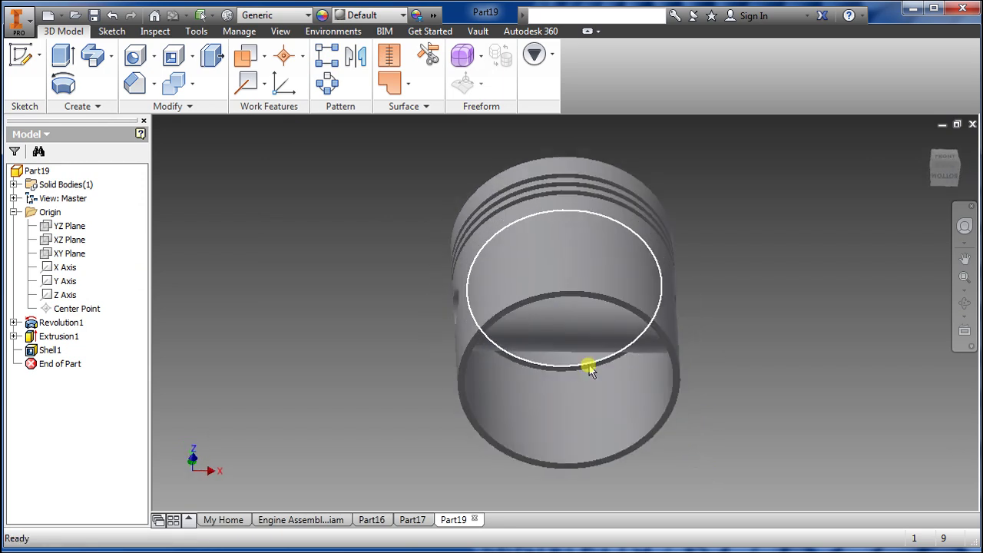
pyautogui.keyDown('shift'); pyautogui.moveTo(590, 369); pyautogui.dragTo(663, 465, button='middle'); pyautogui.keyUp('shift')
pyautogui.moveTo(947, 163); pyautogui.dragTo(949, 171)
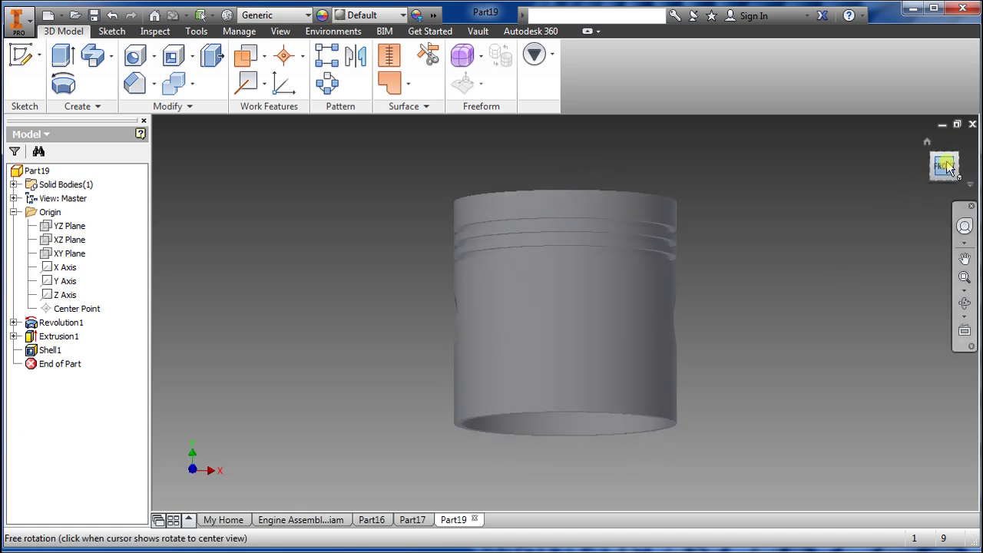
pyautogui.click(949, 170)
# Start a new sketch on the XY Plane with the part sliced open
pyautogui.click(64, 268)
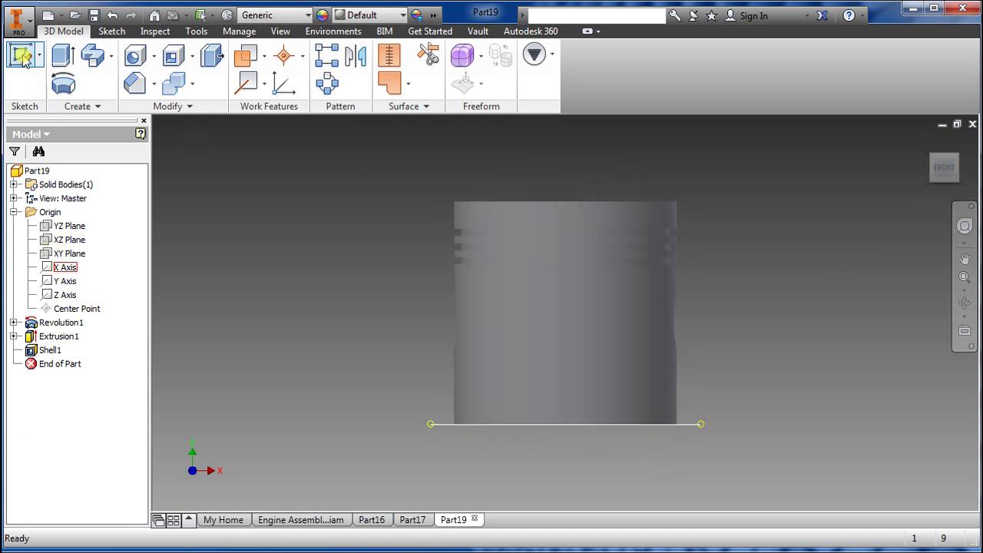
pyautogui.click(25, 60)
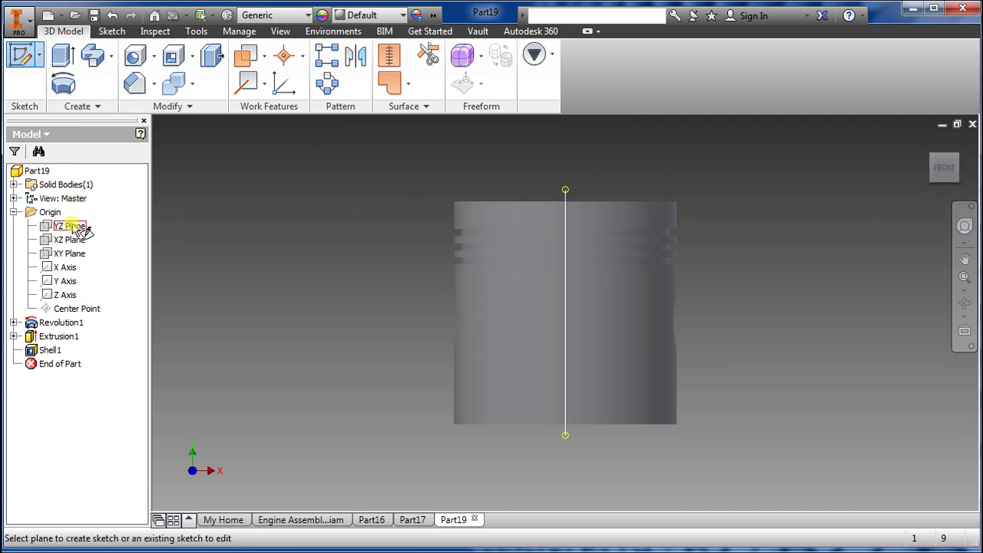
pyautogui.press('Escape')
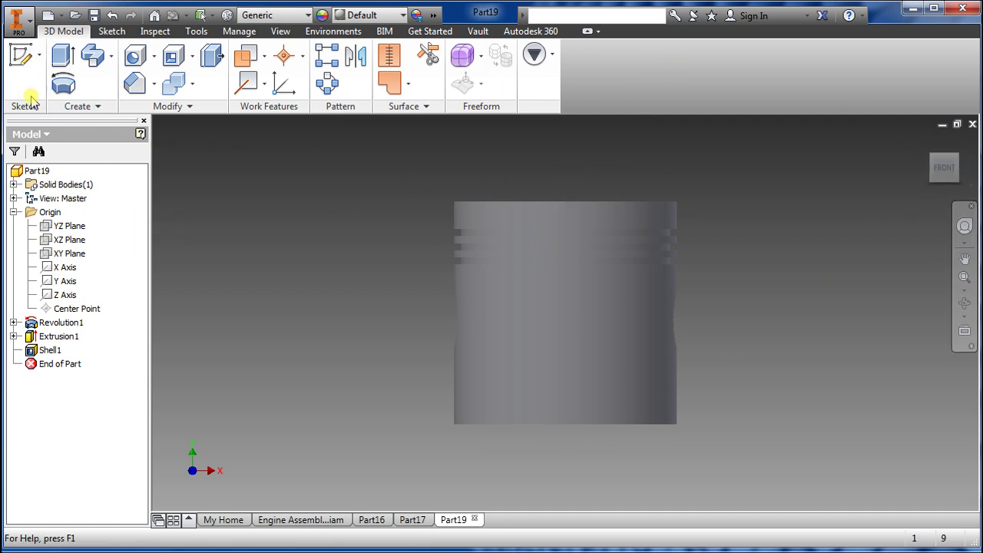
pyautogui.click(60, 259)
pyautogui.click(21, 55)
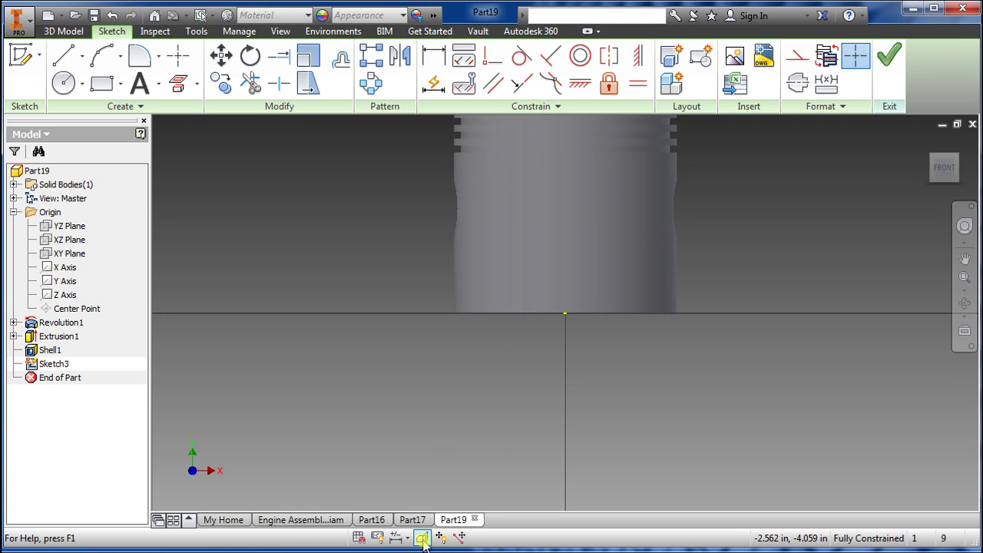
pyautogui.click(422, 539)
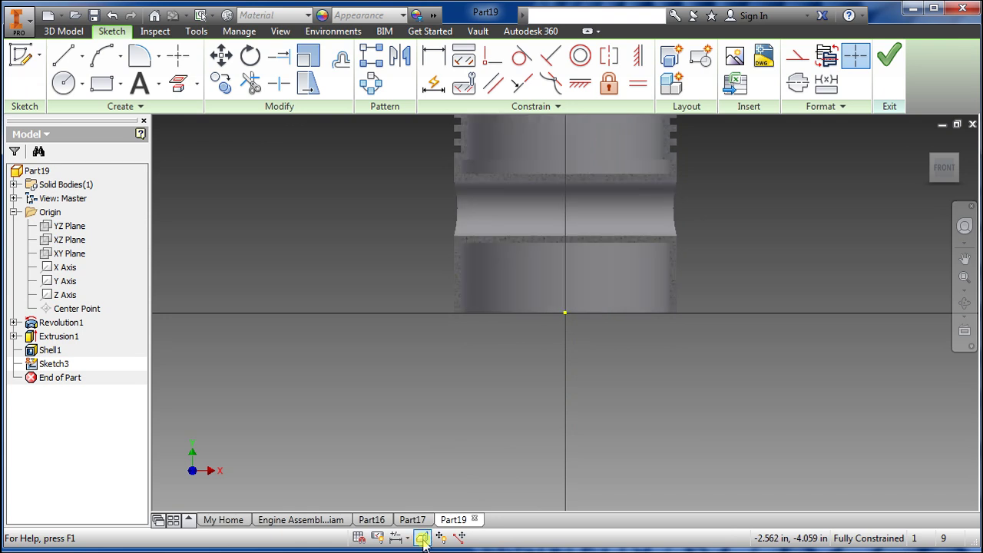
pyautogui.scroll(-2, 547, 201)
pyautogui.scroll(5, 555, 173)
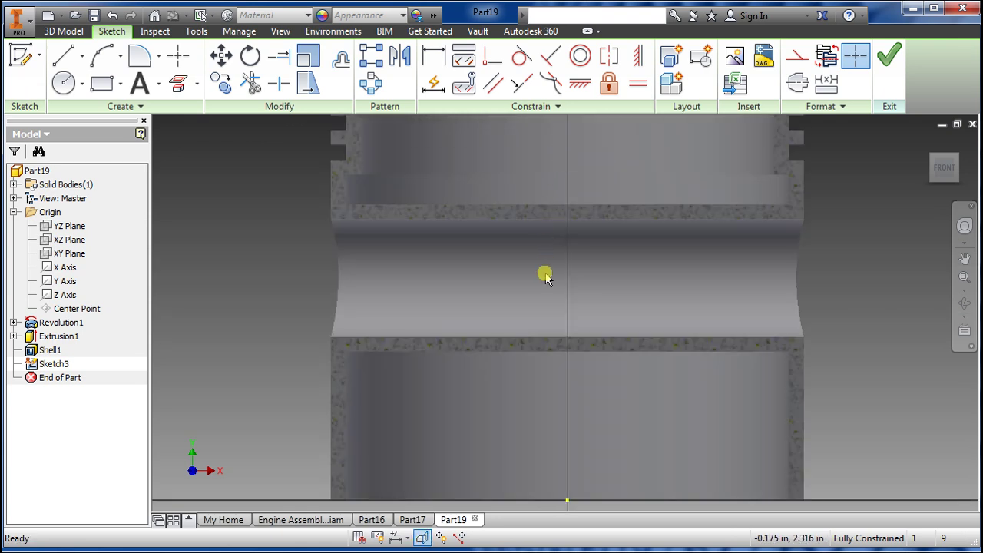
# Draw a rectangle with its width locked at 1.500 in
pyautogui.click(113, 88)
pyautogui.scroll(-2, 533, 261)
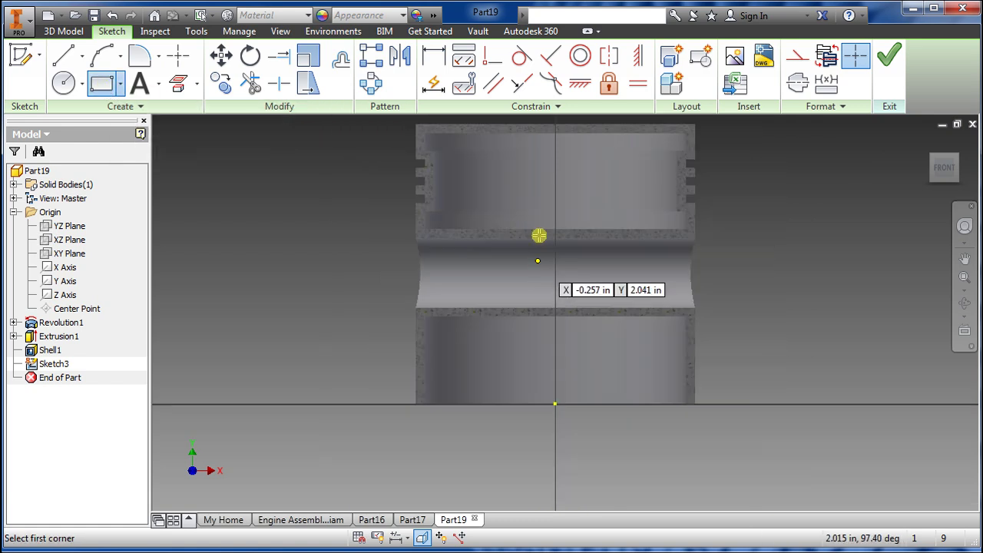
pyautogui.click(499, 176)
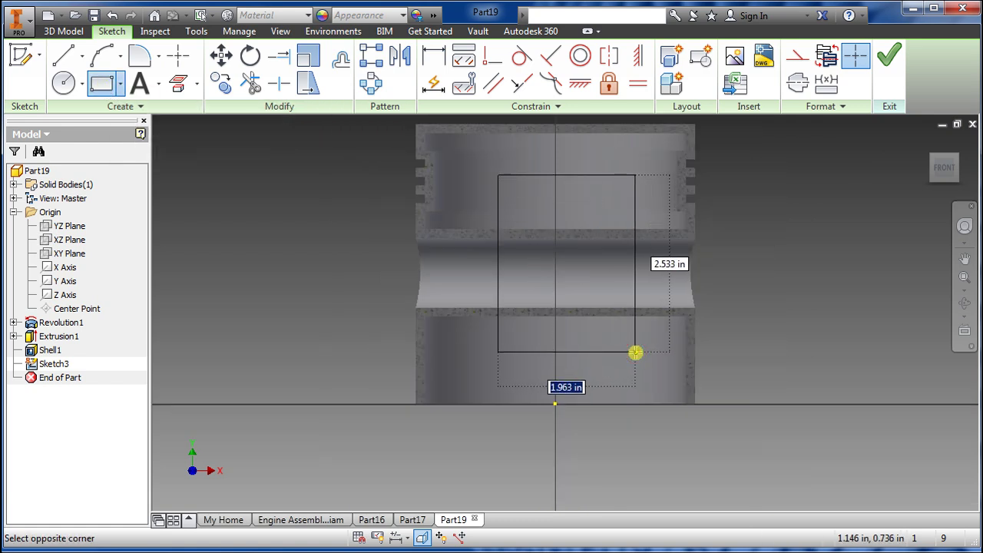
pyautogui.scroll(-1, 636, 353)
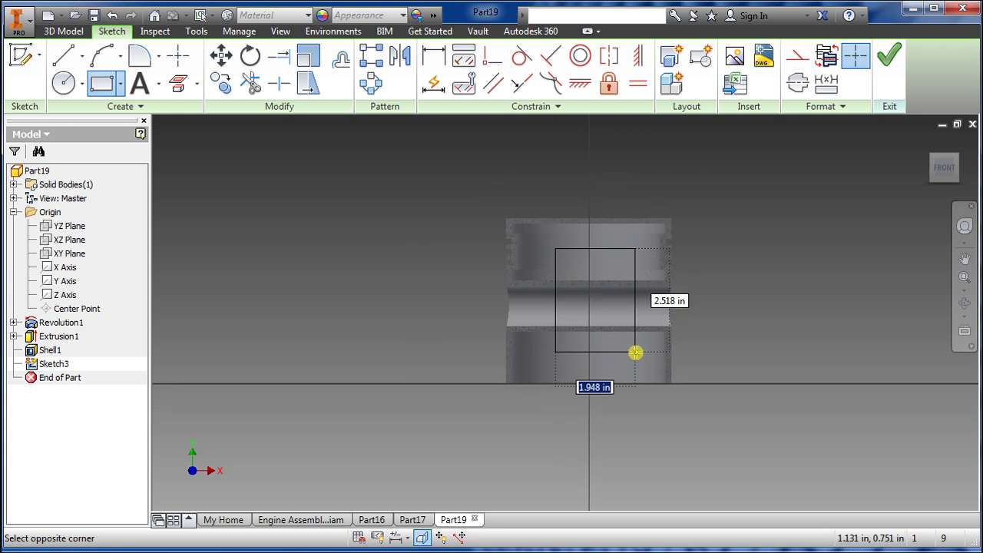
pyautogui.write('1.5')
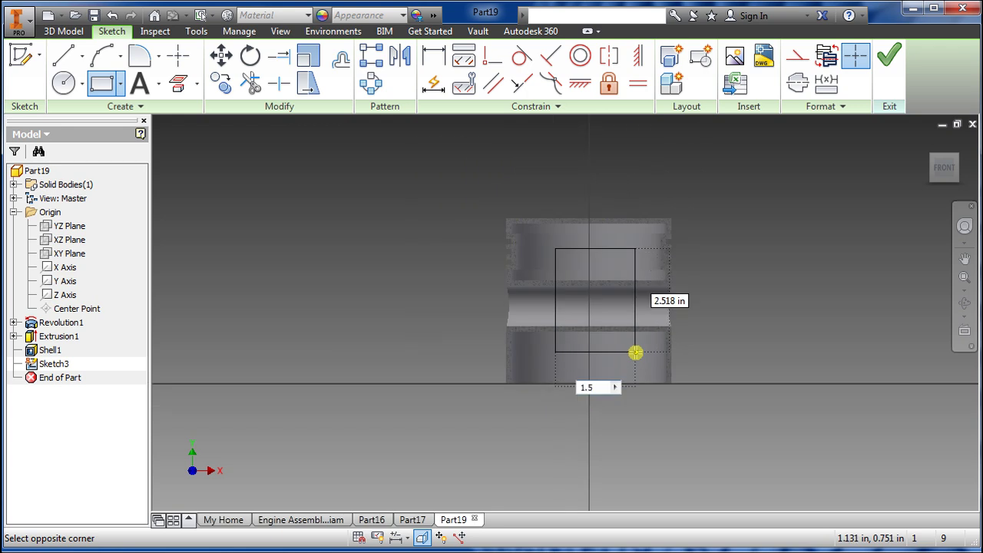
pyautogui.press('Tab')
pyautogui.press('Return')
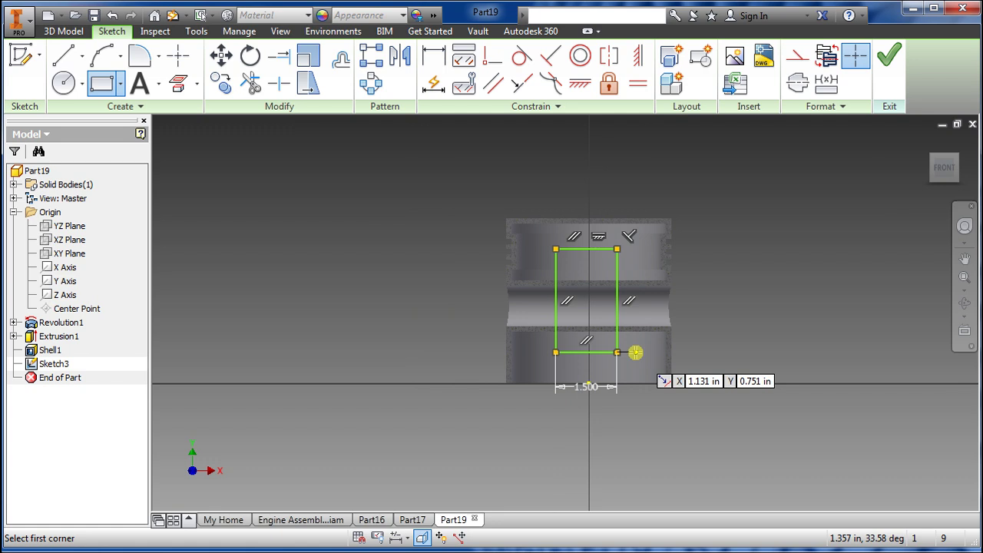
# Dimension the centre to the rectangle's right edge at 0.750 in and finish the sketch
pyautogui.click(433, 55)
pyautogui.scroll(3, 607, 382)
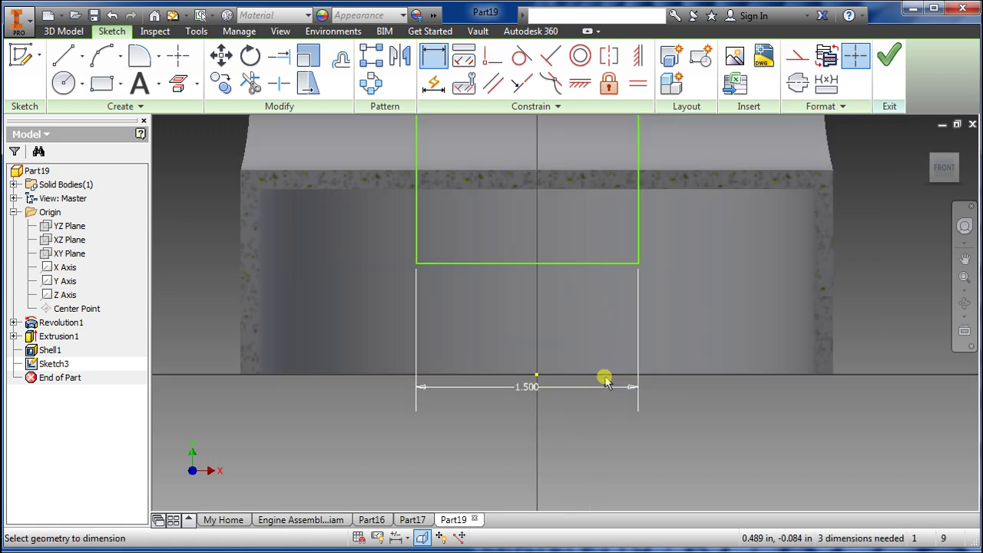
pyautogui.click(536, 375)
pyautogui.click(637, 251)
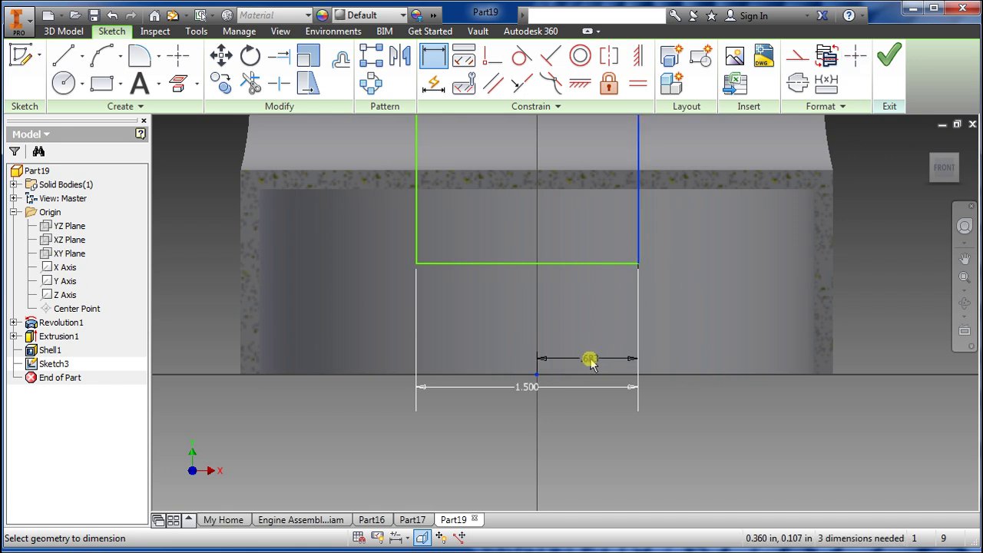
pyautogui.click(588, 355)
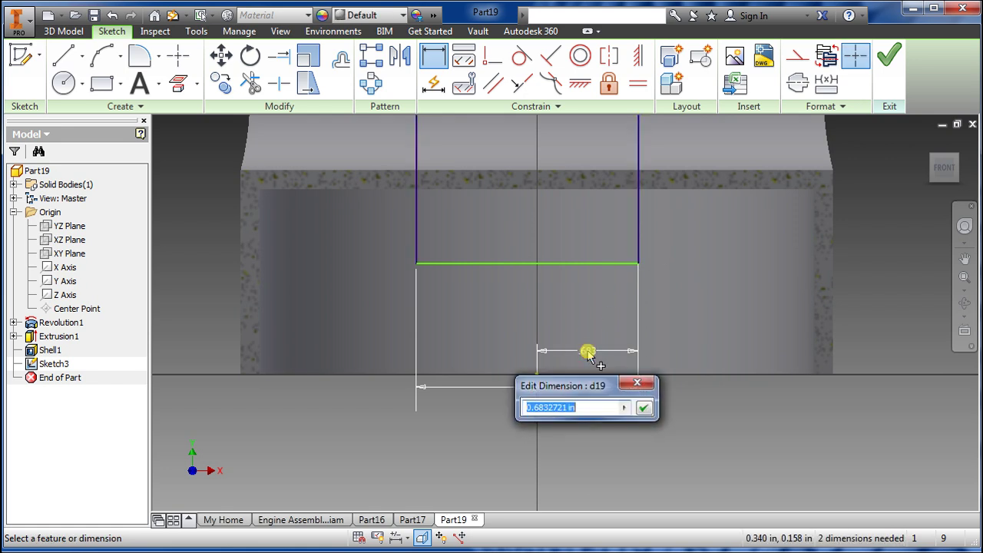
pyautogui.write('1.5/2')
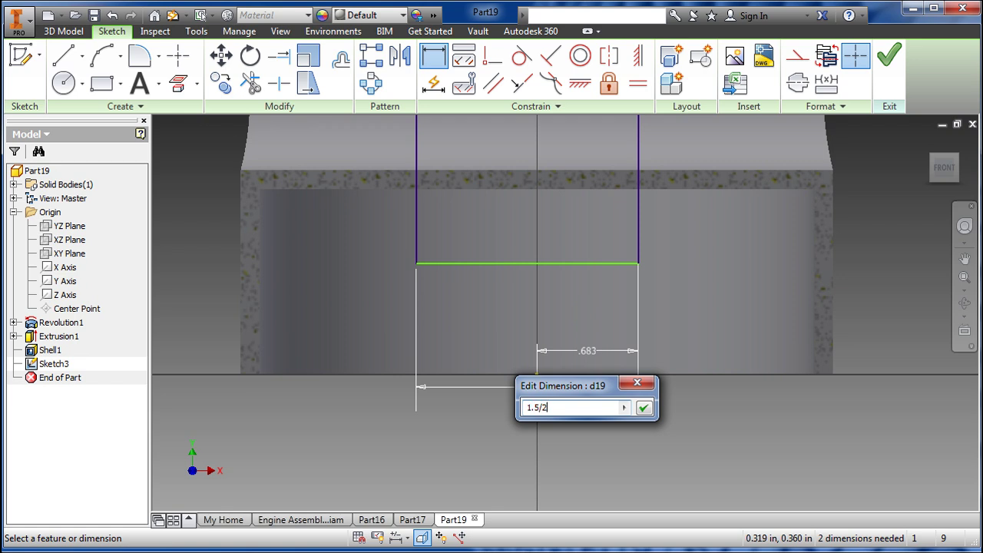
pyautogui.press('Return')
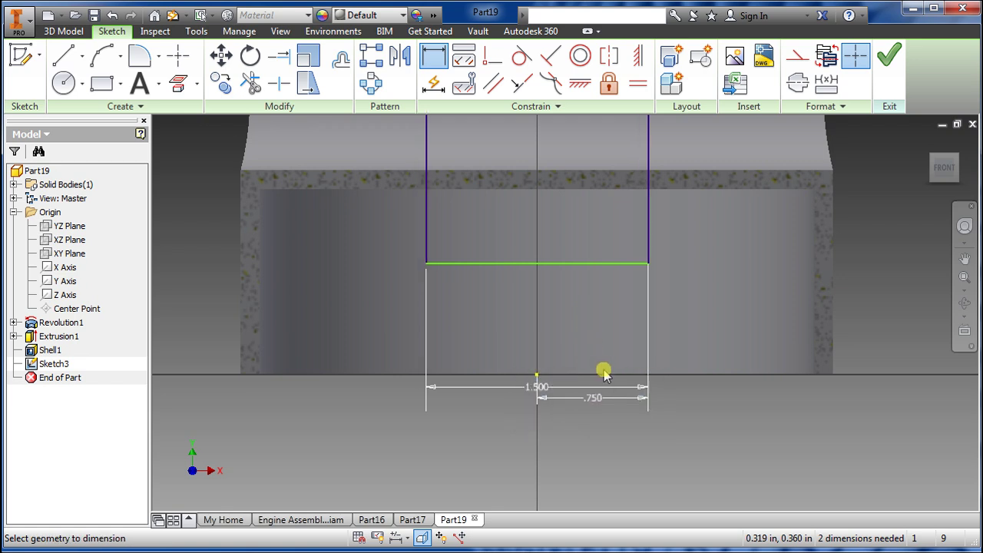
pyautogui.scroll(-4, 604, 415)
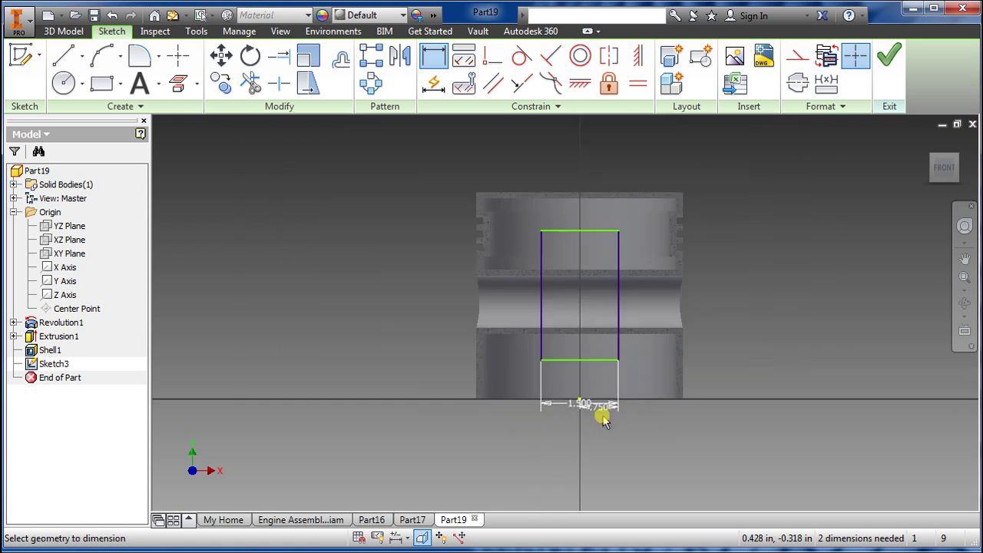
pyautogui.click(889, 55)
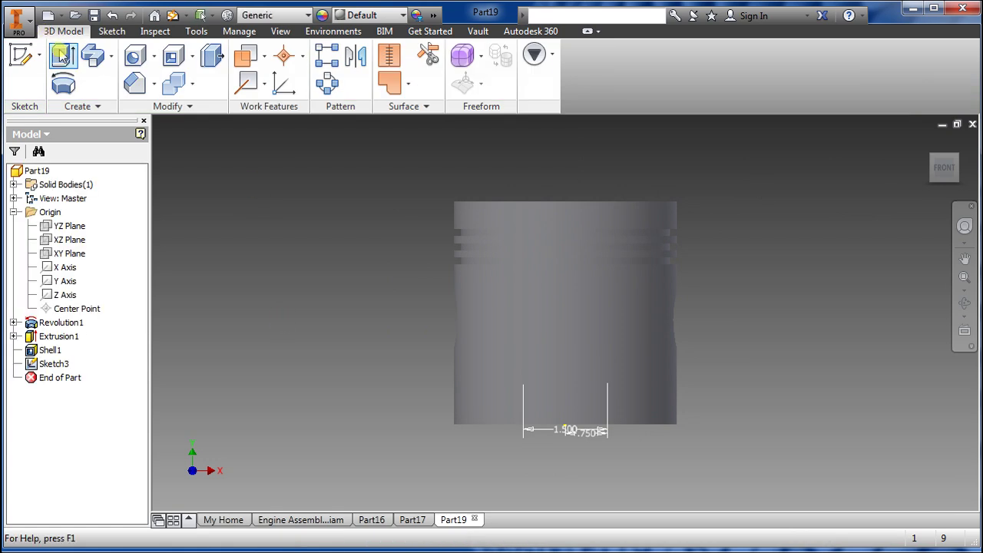
# Set up the rectangle extrusion as a symmetric Through All cut
pyautogui.click(63, 56)
pyautogui.moveTo(338, 328); pyautogui.dragTo(266, 282)
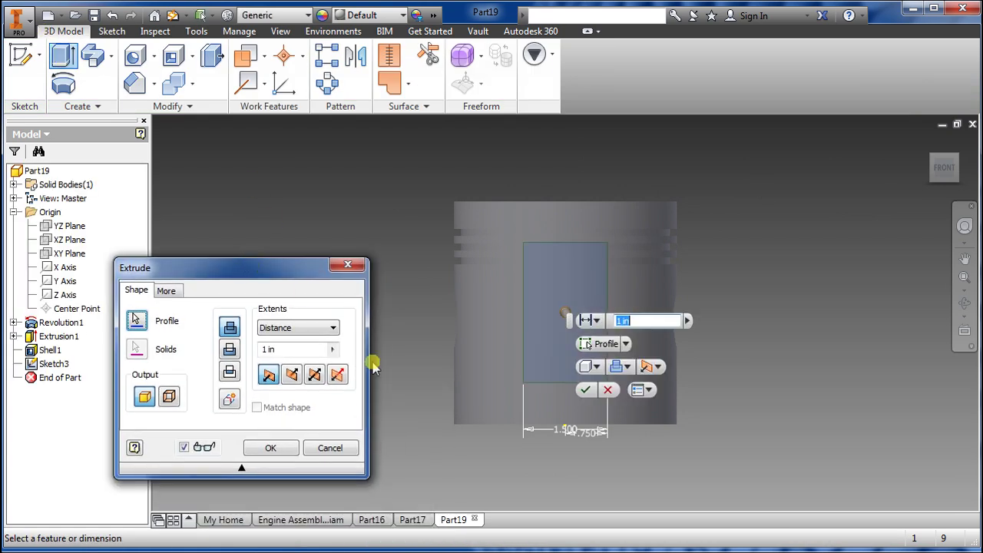
pyautogui.keyDown('shift'); pyautogui.moveTo(374, 364); pyautogui.dragTo(470, 369, button='middle'); pyautogui.keyUp('shift')
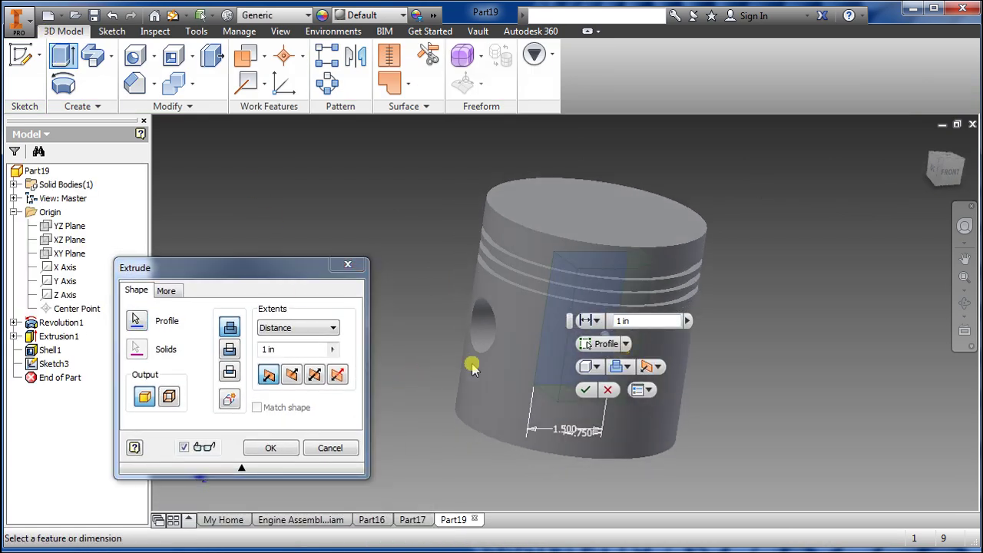
pyautogui.click(624, 368)
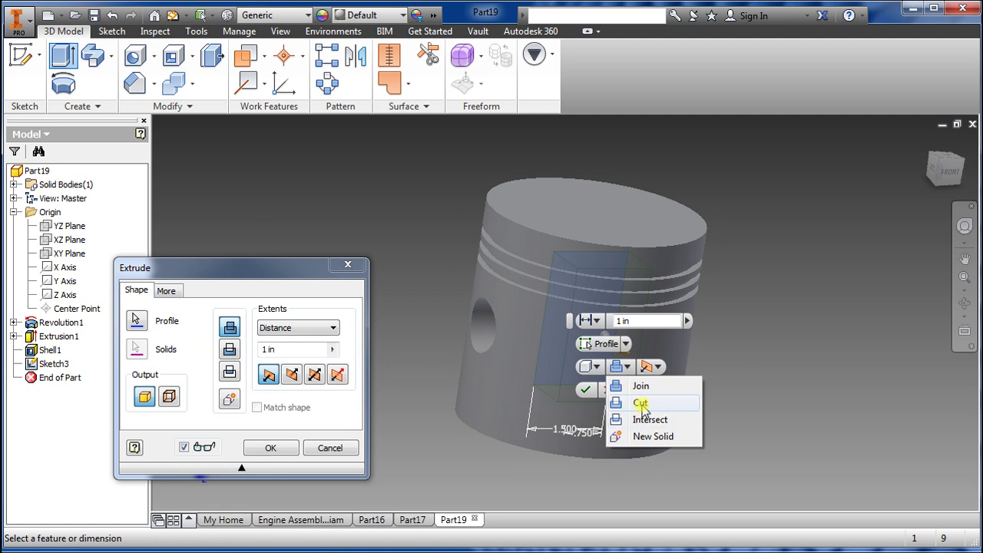
pyautogui.click(641, 404)
pyautogui.click(658, 368)
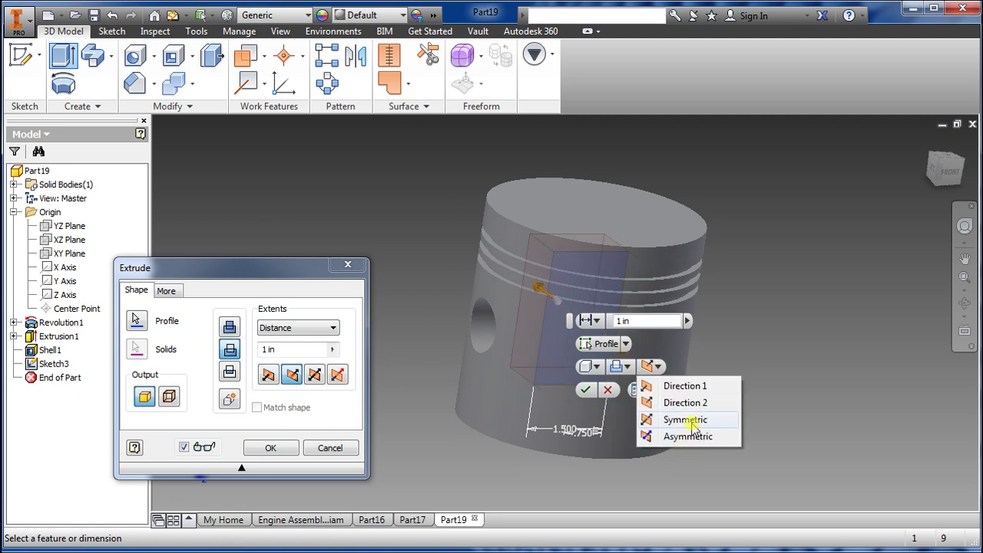
pyautogui.click(691, 423)
pyautogui.click(595, 320)
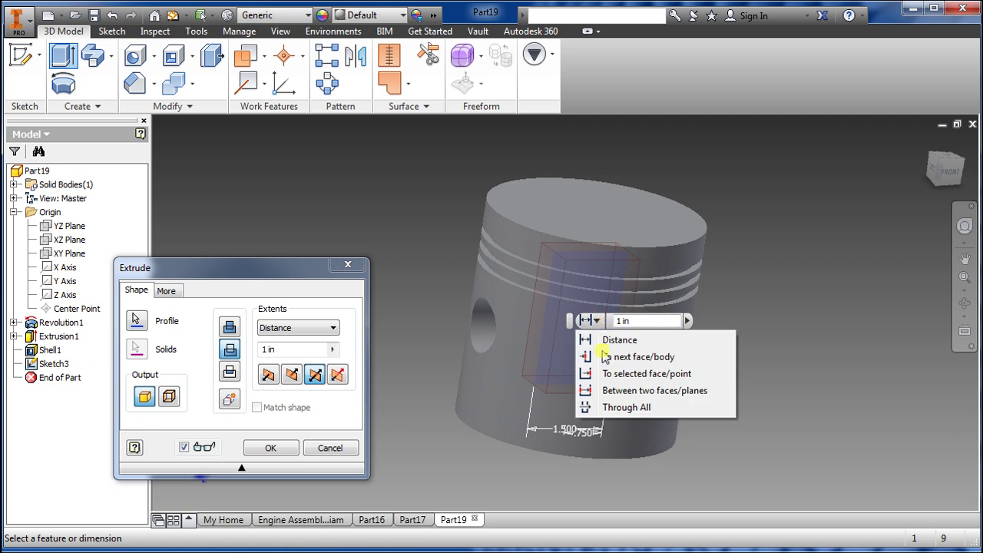
pyautogui.click(599, 409)
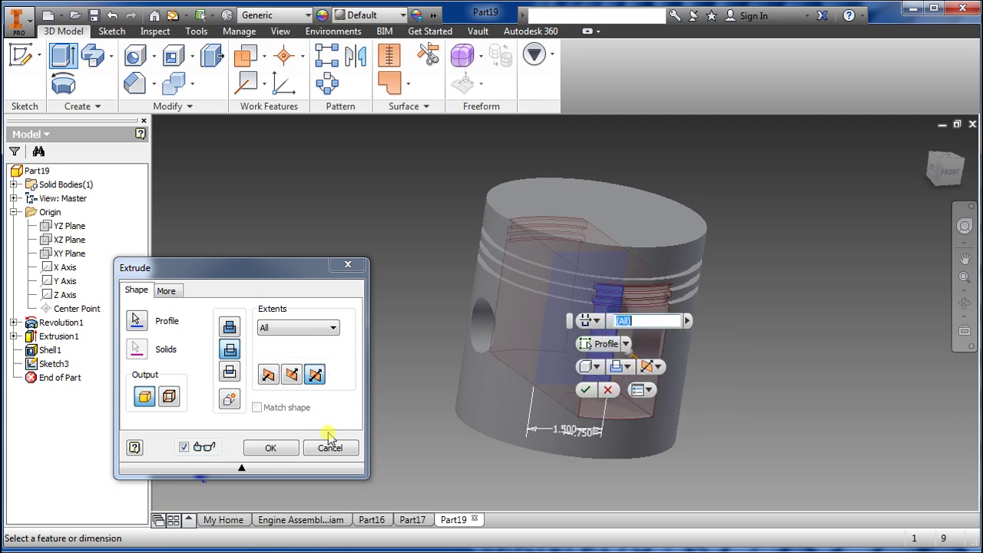
# Change the slot cut's extent to a 1.25 in distance and apply it
pyautogui.keyDown('shift'); pyautogui.moveTo(684, 454); pyautogui.dragTo(708, 393, button='middle'); pyautogui.keyUp('shift')
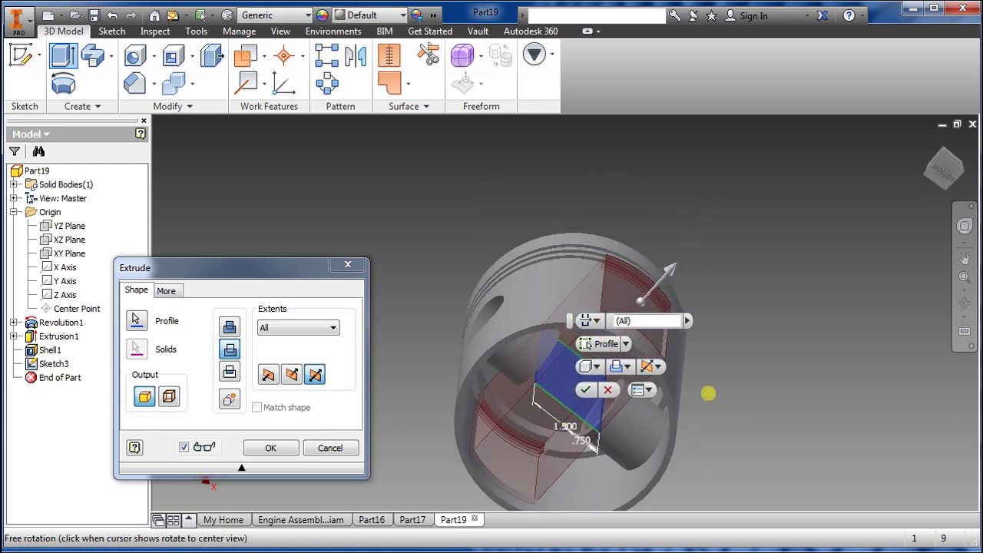
pyautogui.click(596, 320)
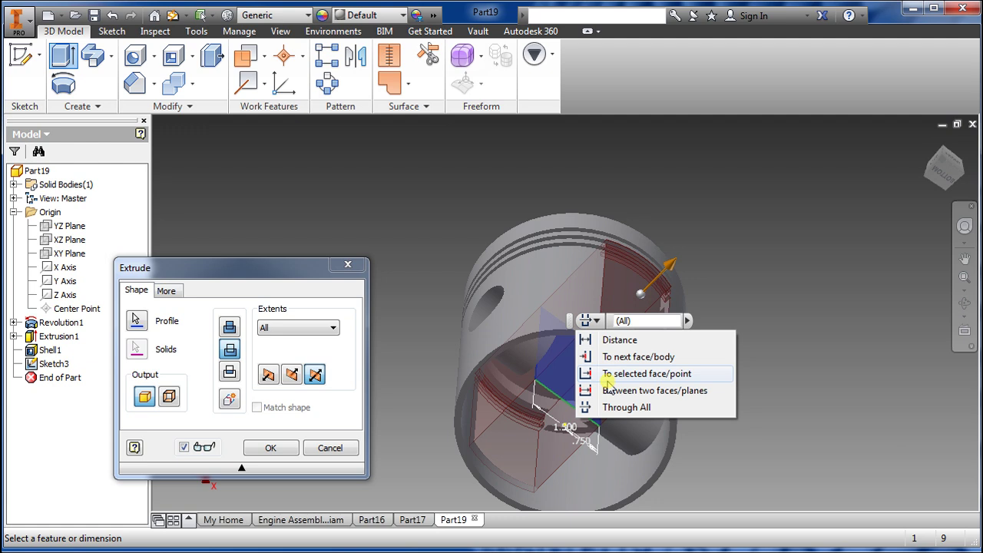
pyautogui.click(612, 340)
pyautogui.keyDown('shift'); pyautogui.moveTo(687, 430); pyautogui.dragTo(716, 413, button='middle'); pyautogui.keyUp('shift')
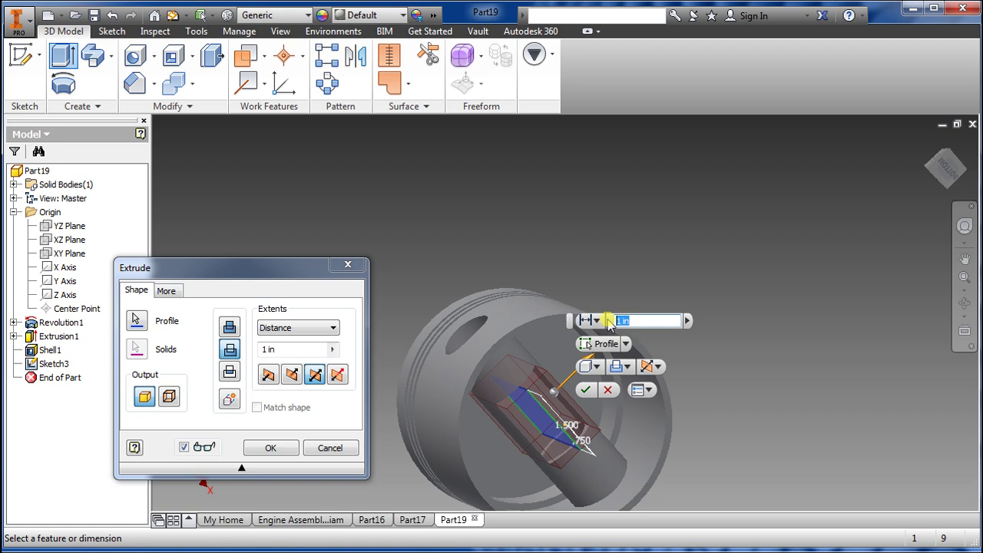
pyautogui.press('Return')
pyautogui.keyDown('shift'); pyautogui.moveTo(608, 320); pyautogui.dragTo(855, 230, button='middle'); pyautogui.keyUp('shift')
pyautogui.click(943, 166)
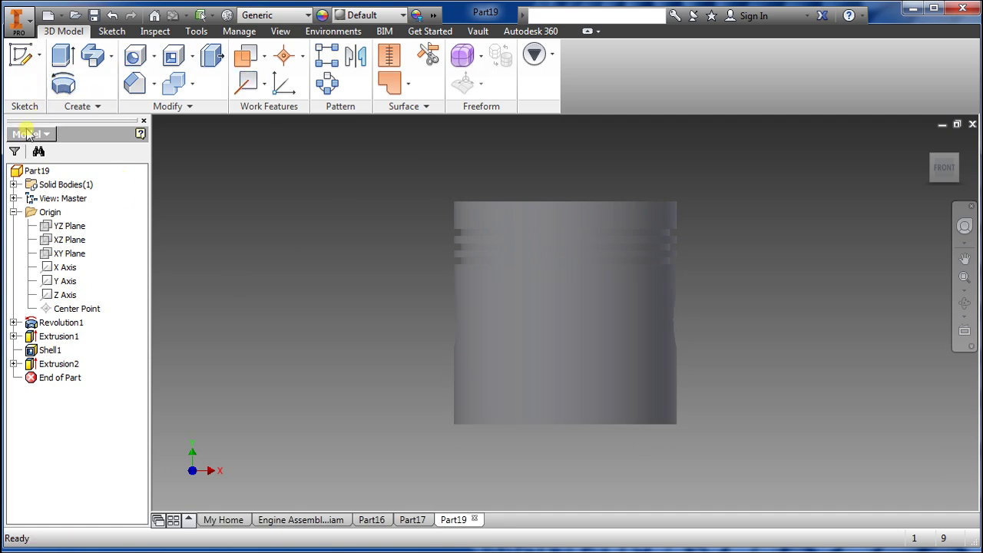
# Start a new sketch on the XY Plane with the piston sliced open
pyautogui.click(21, 55)
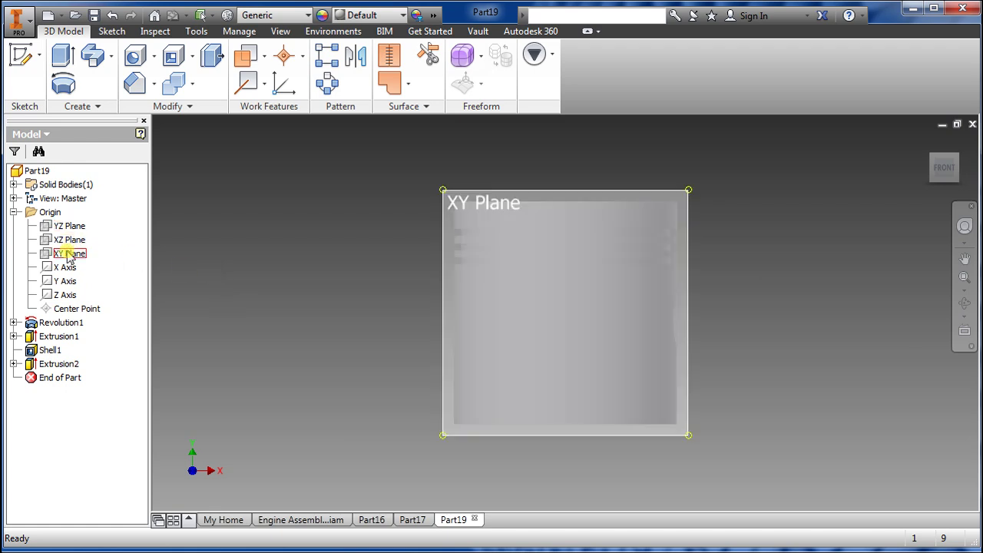
pyautogui.click(581, 298)
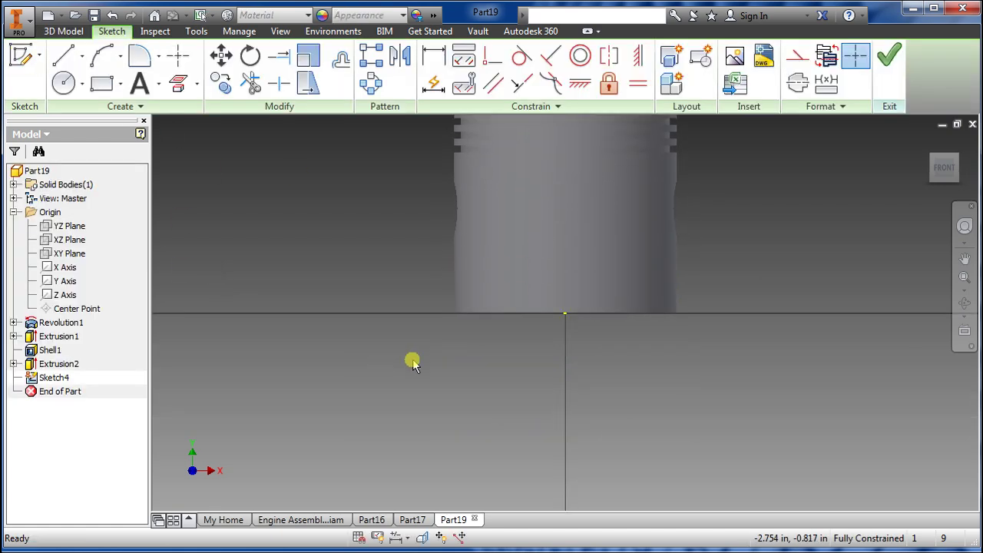
pyautogui.scroll(-2, 412, 360)
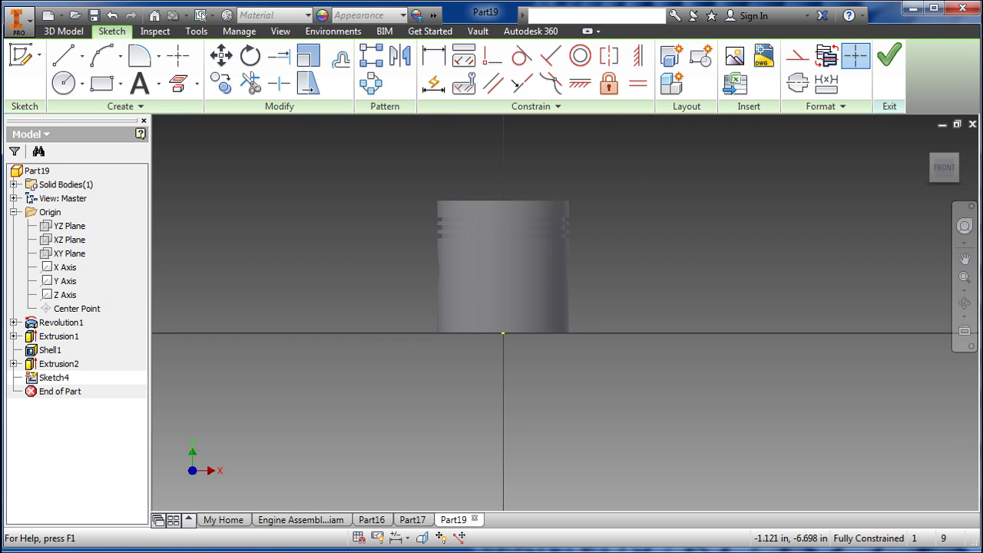
pyautogui.click(422, 538)
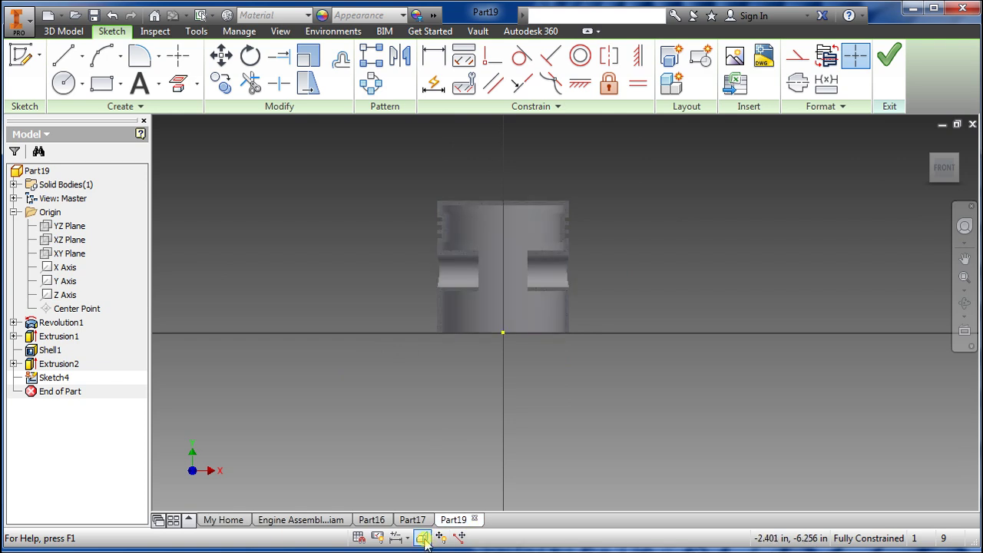
pyautogui.scroll(2, 499, 347)
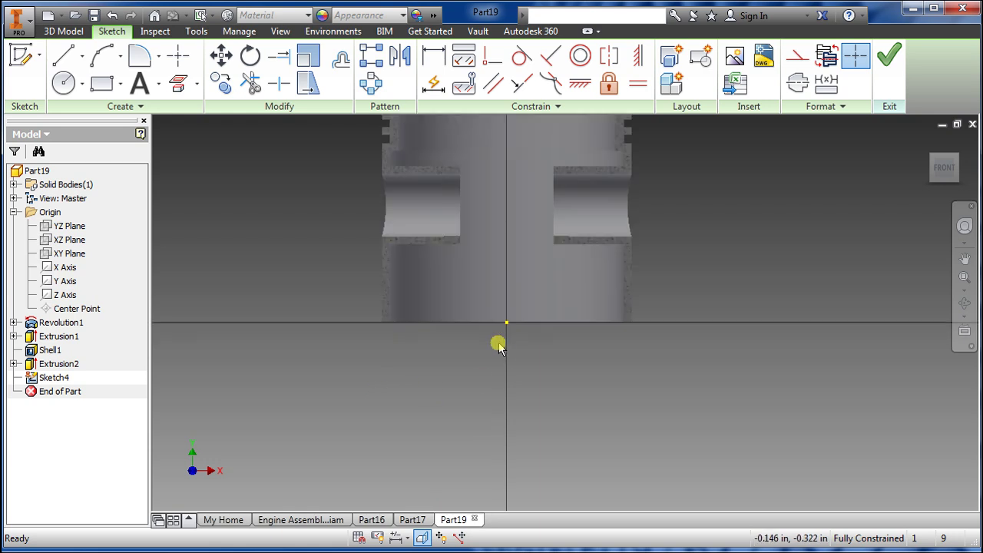
pyautogui.scroll(2, 503, 322)
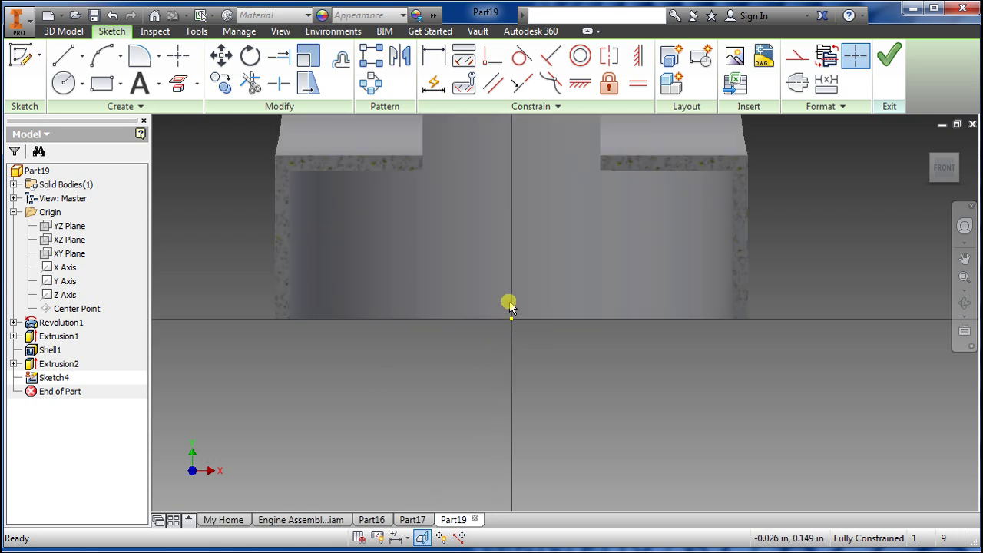
# Project the left and right inner wall edges into the sketch
pyautogui.click(101, 63)
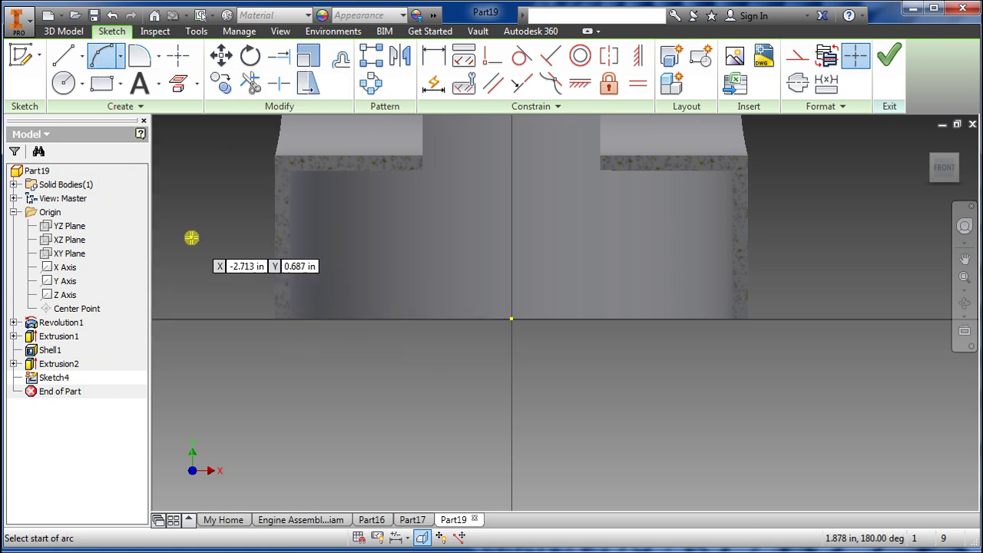
pyautogui.press('Escape')
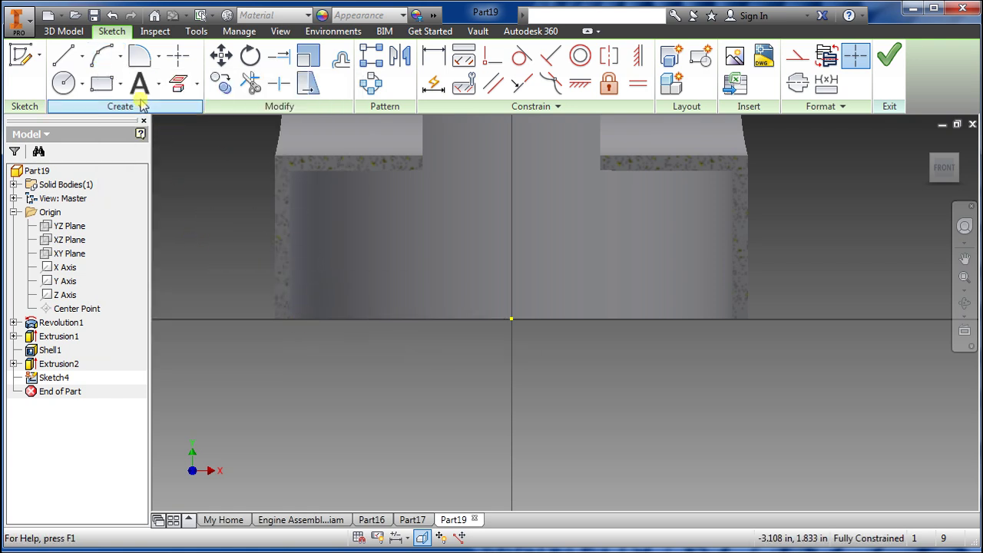
pyautogui.click(180, 85)
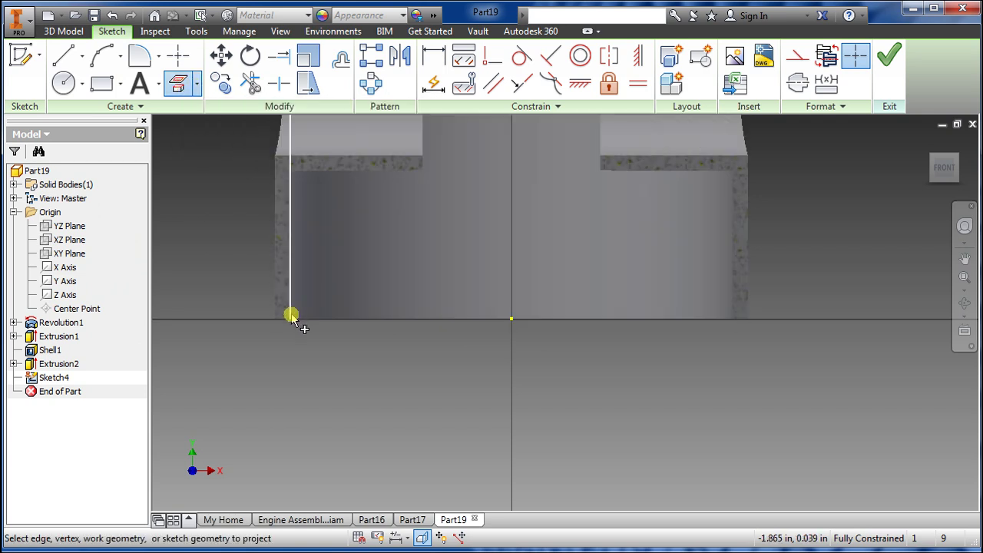
pyautogui.click(289, 315)
pyautogui.click(737, 311)
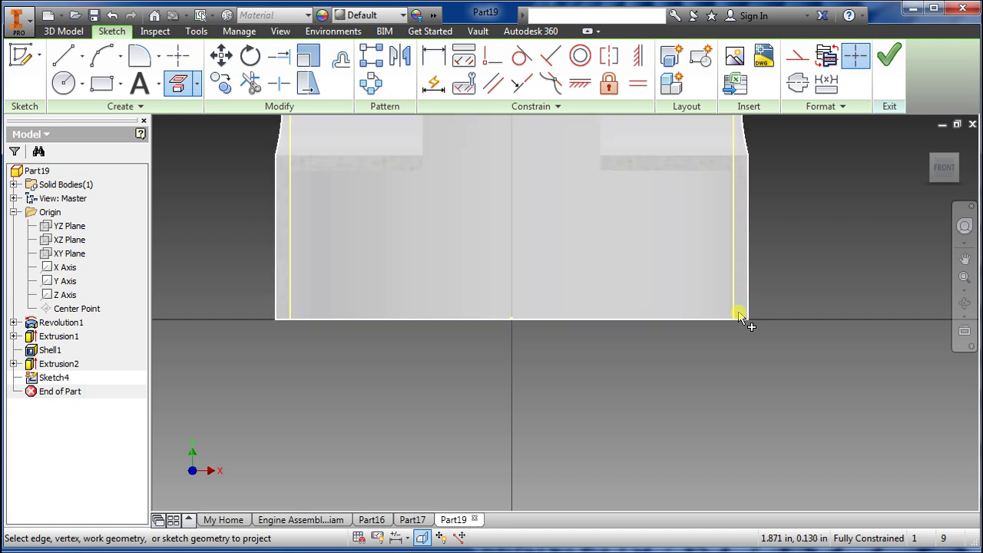
# Draw a 2 in radius three-point arc between the inner walls' bottom ends
pyautogui.click(99, 56)
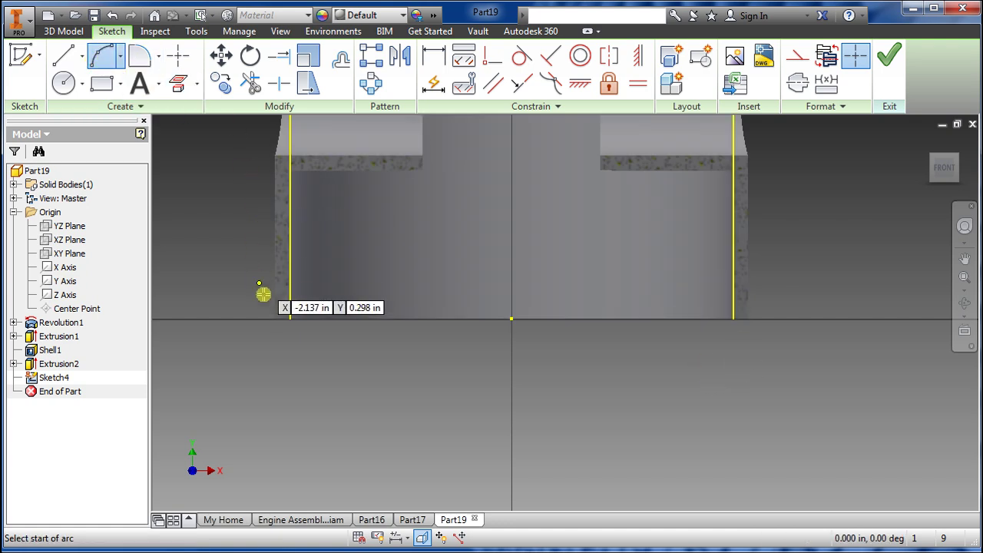
pyautogui.click(290, 318)
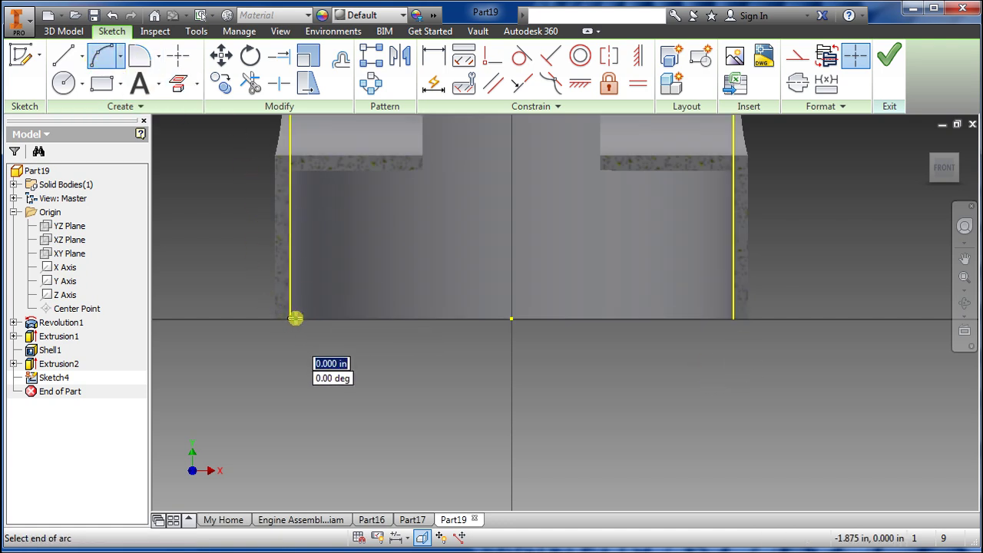
pyautogui.click(734, 321)
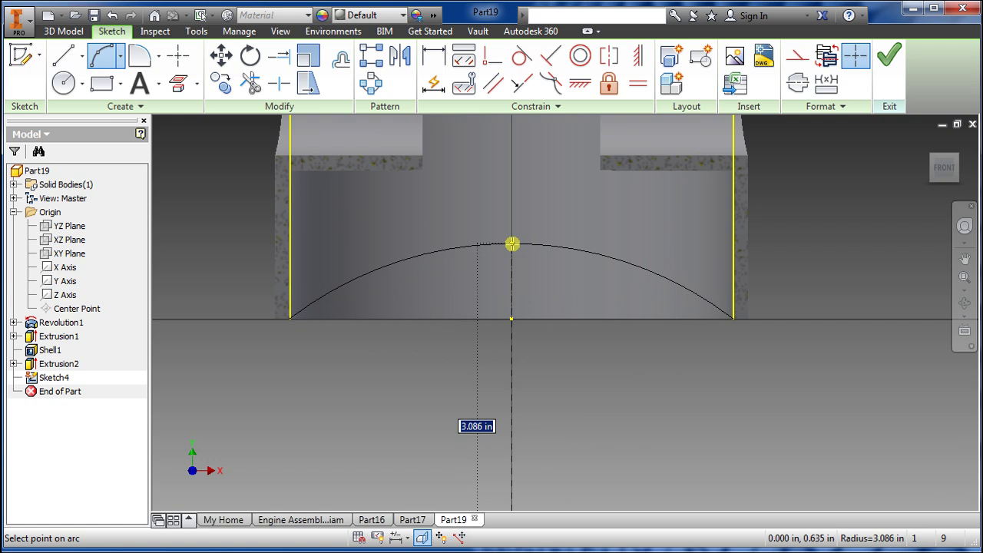
pyautogui.write('2')
pyautogui.press('Return')
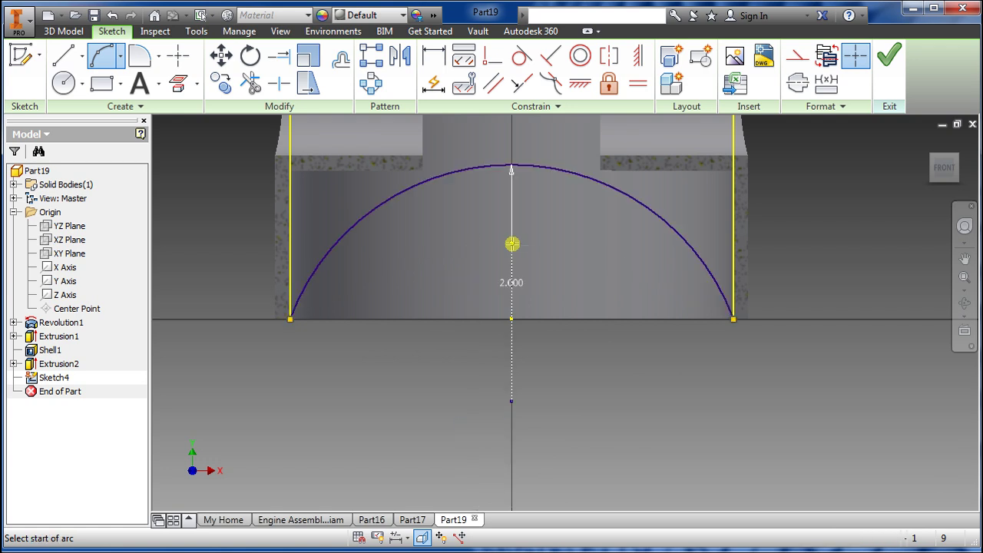
pyautogui.click(888, 60)
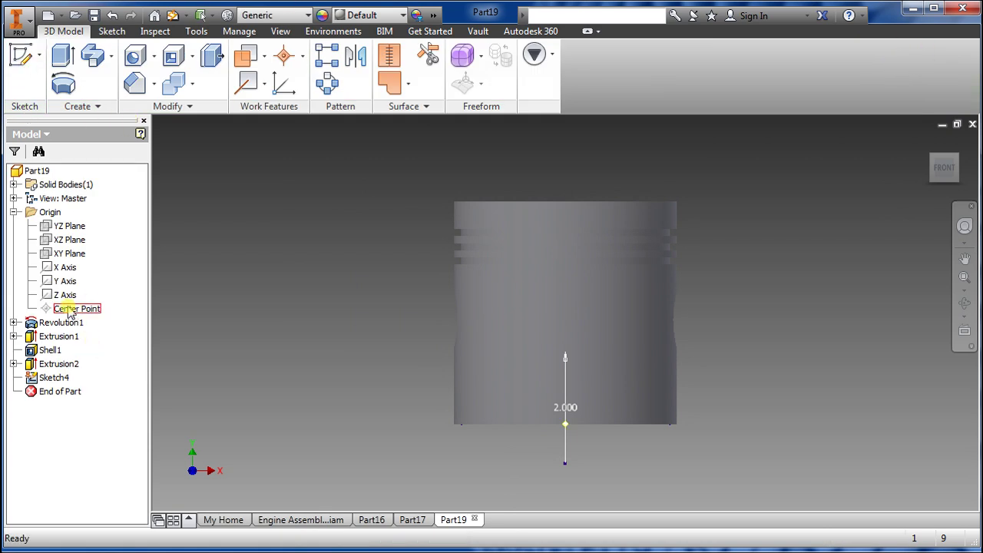
# Edit Sketch4 and close the arch with a straight line between the arc ends
pyautogui.rightClick(59, 380)
pyautogui.click(67, 435)
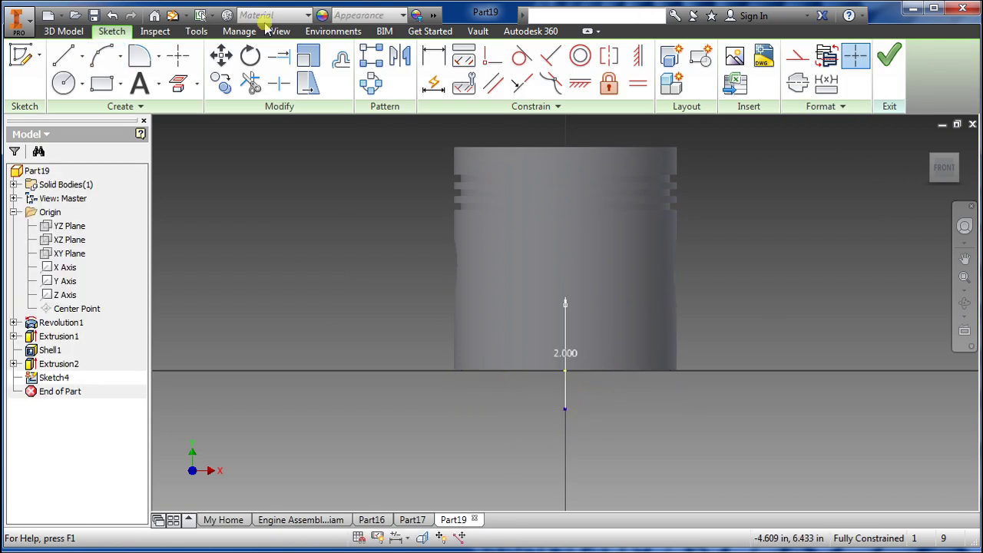
pyautogui.click(60, 58)
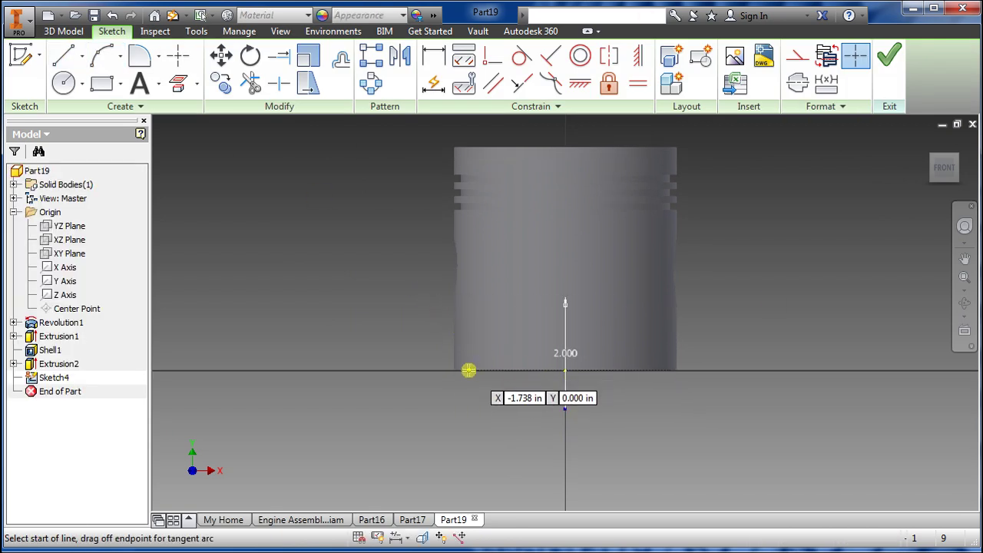
pyautogui.click(422, 538)
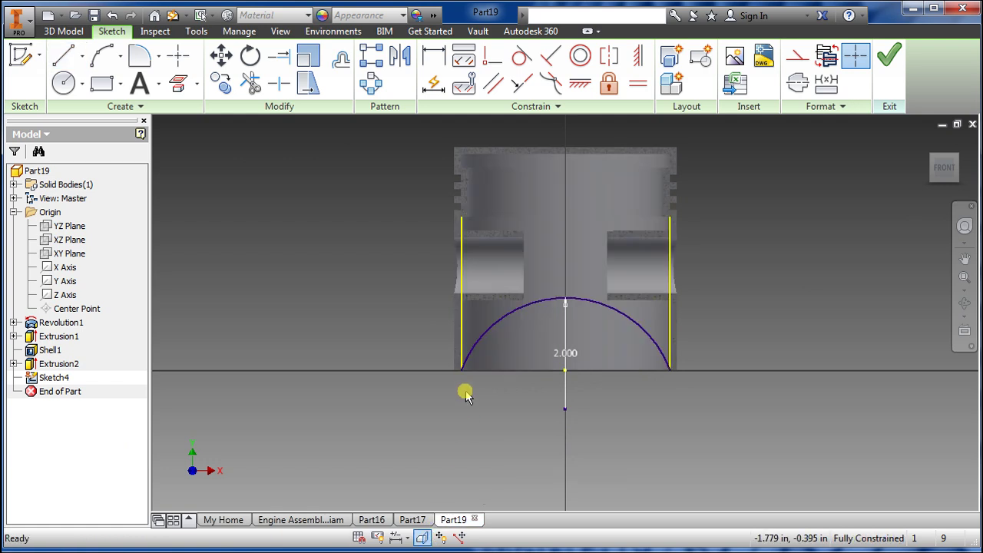
pyautogui.press('l')
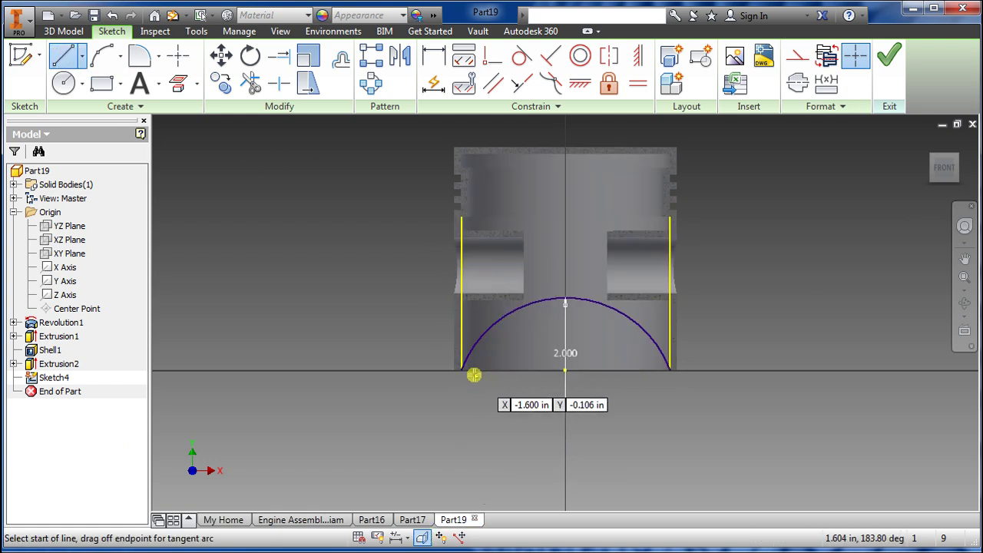
pyautogui.click(464, 373)
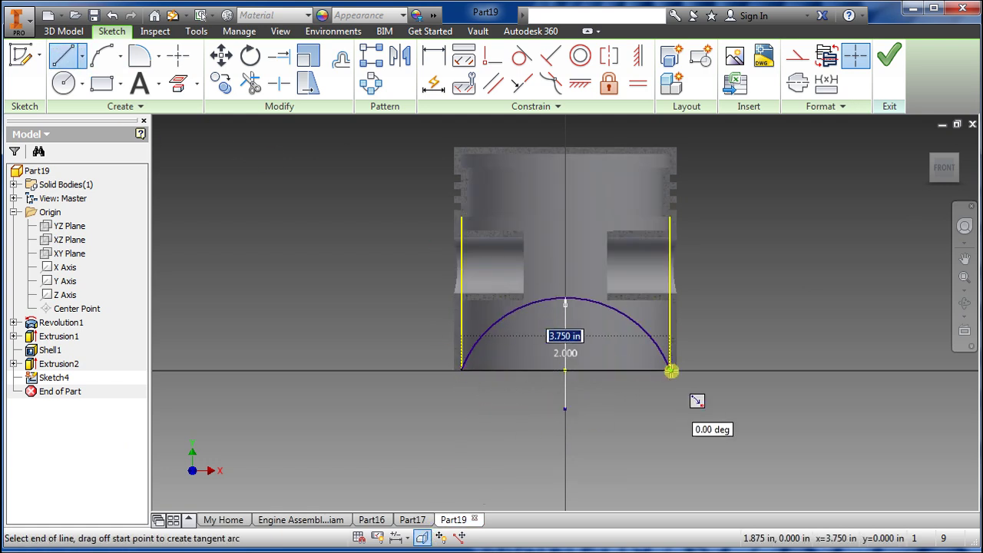
pyautogui.click(672, 372)
pyautogui.click(889, 58)
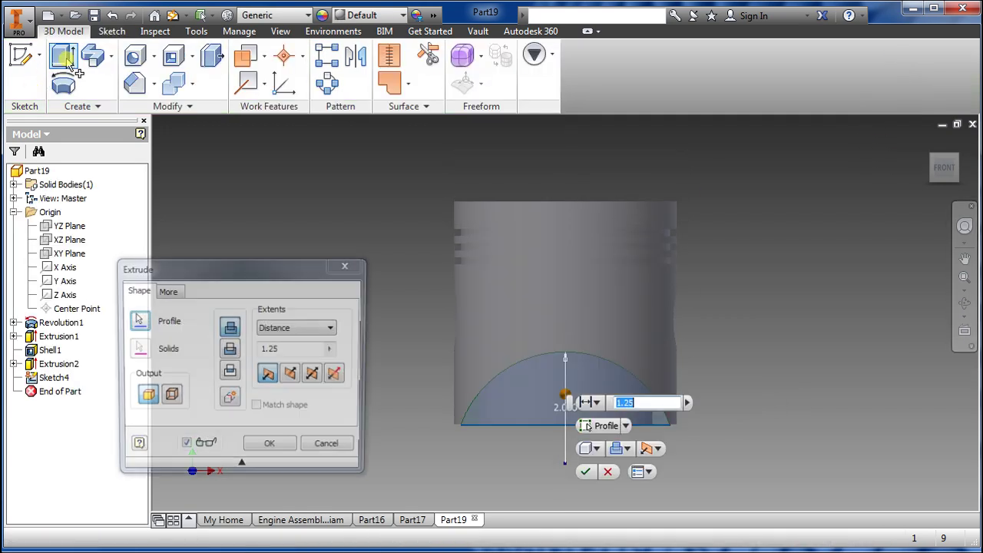
# Extrude Sketch4's arch profile as a symmetric Through All cut across the piston
pyautogui.click(596, 403)
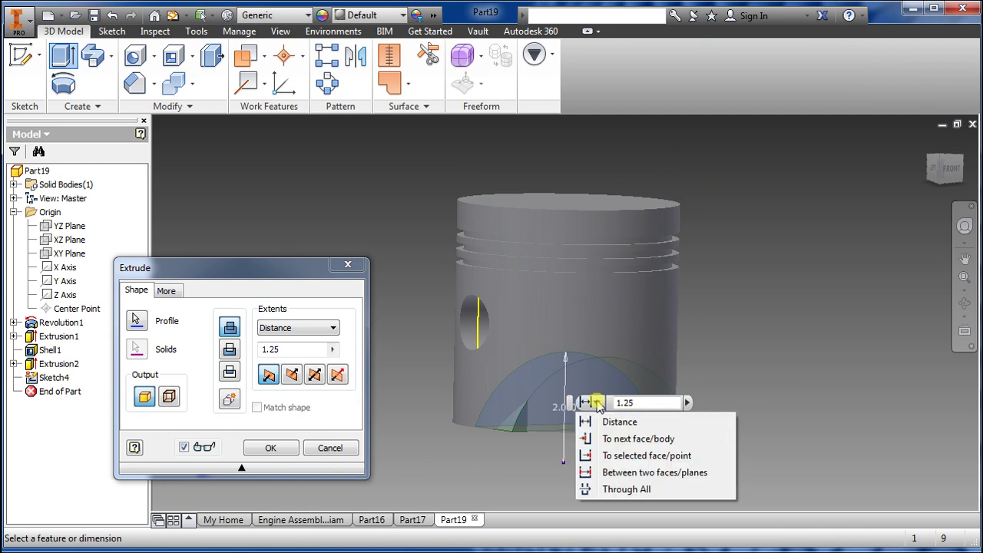
pyautogui.click(618, 489)
pyautogui.keyDown('shift'); pyautogui.moveTo(494, 479); pyautogui.dragTo(538, 460, button='middle'); pyautogui.keyUp('shift')
pyautogui.click(657, 448)
pyautogui.click(664, 500)
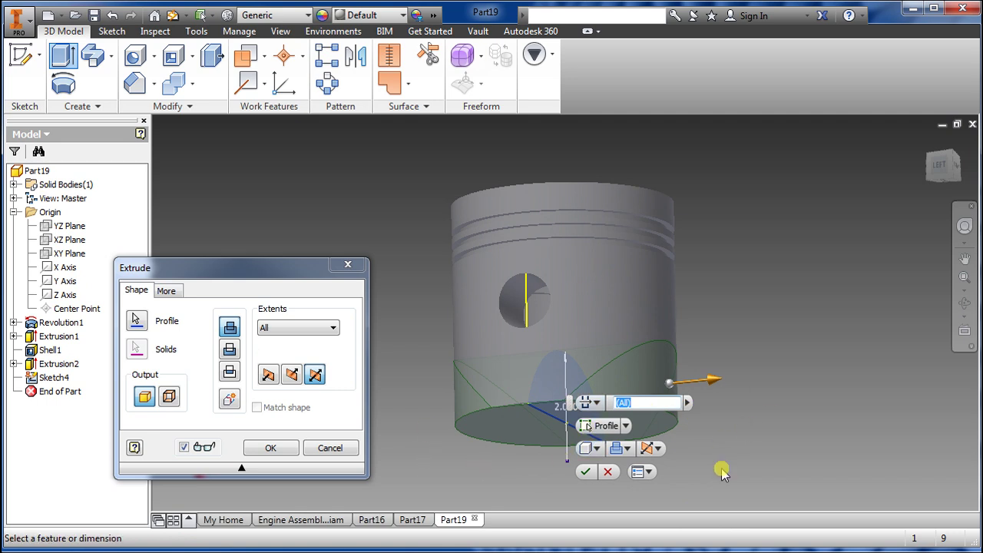
pyautogui.moveTo(697, 467)
pyautogui.keyDown('shift'); pyautogui.mouseDown(button='middle')
pyautogui.moveTo(571, 467)
pyautogui.moveTo(696, 456)
pyautogui.mouseUp(button='middle'); pyautogui.keyUp('shift')
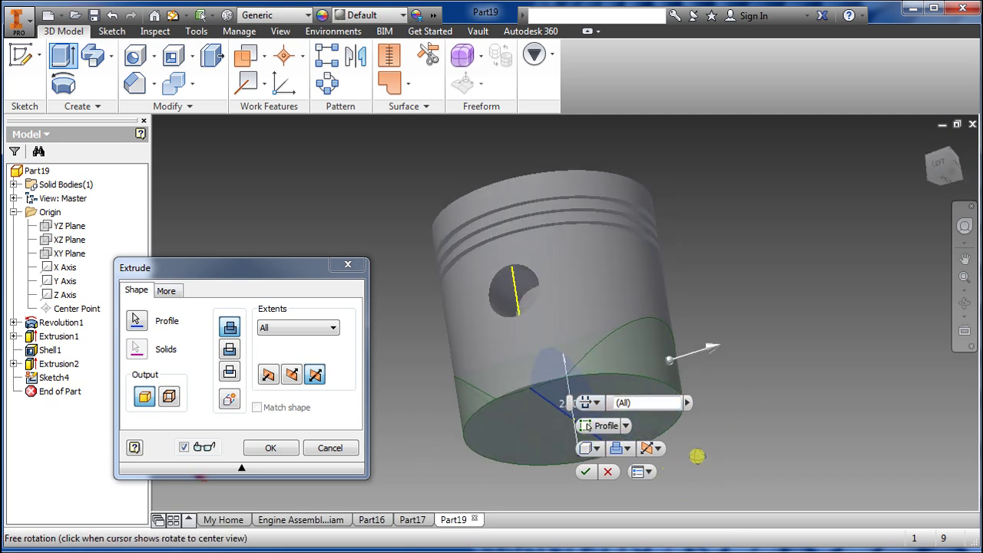
pyautogui.click(623, 451)
pyautogui.click(642, 472)
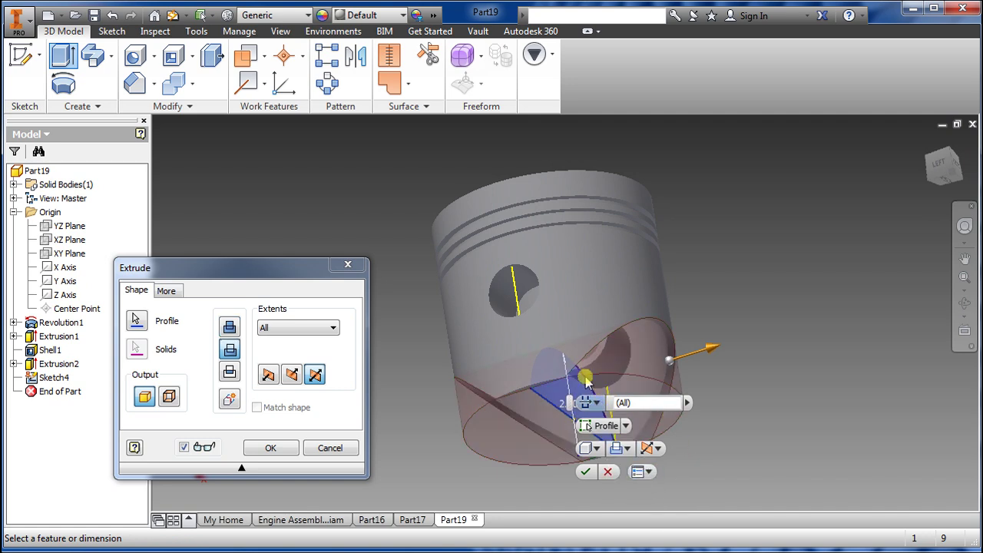
pyautogui.click(592, 402)
pyautogui.click(604, 489)
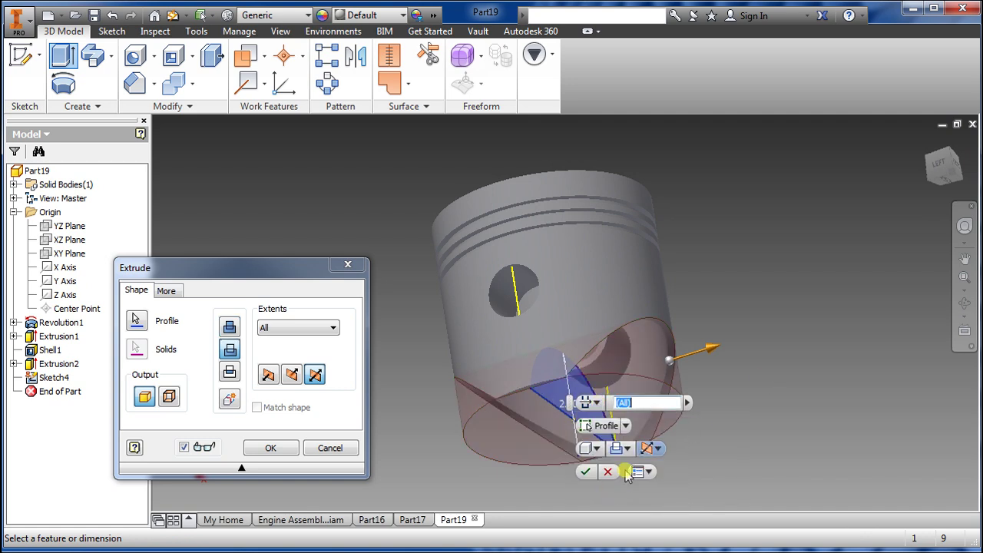
pyautogui.click(585, 471)
pyautogui.keyDown('shift'); pyautogui.moveTo(585, 471); pyautogui.dragTo(509, 460, button='middle'); pyautogui.keyUp('shift')
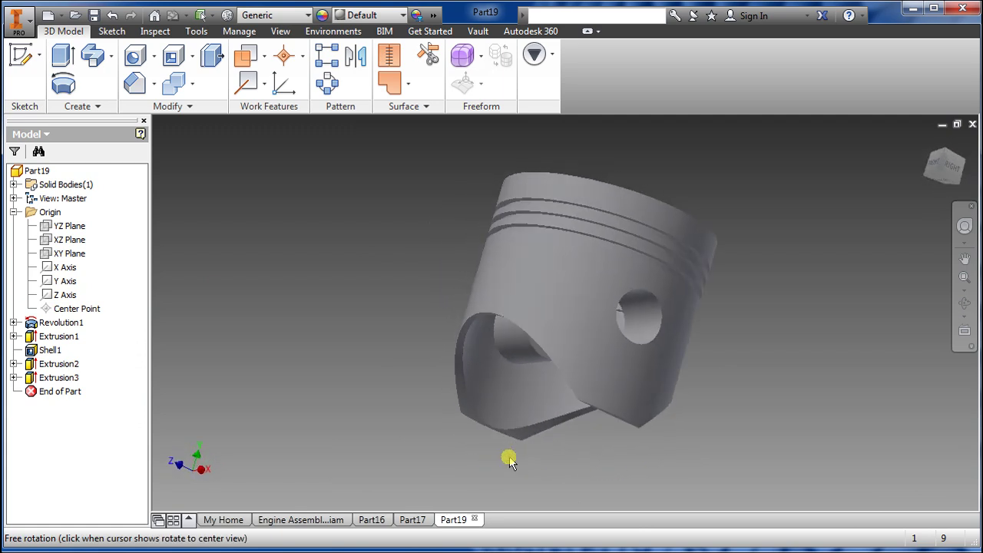
pyautogui.keyDown('shift'); pyautogui.moveTo(404, 422); pyautogui.dragTo(507, 441, button='middle'); pyautogui.keyUp('shift')
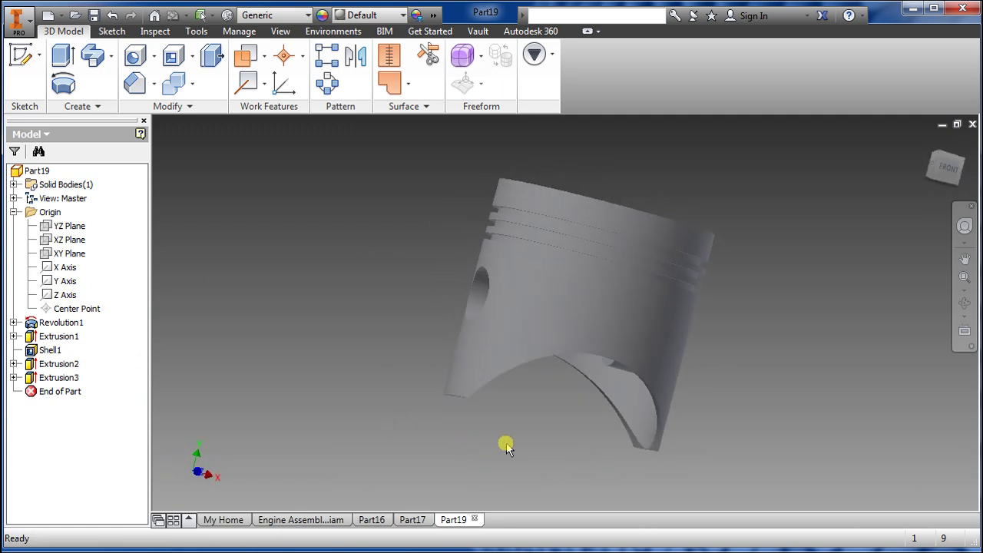